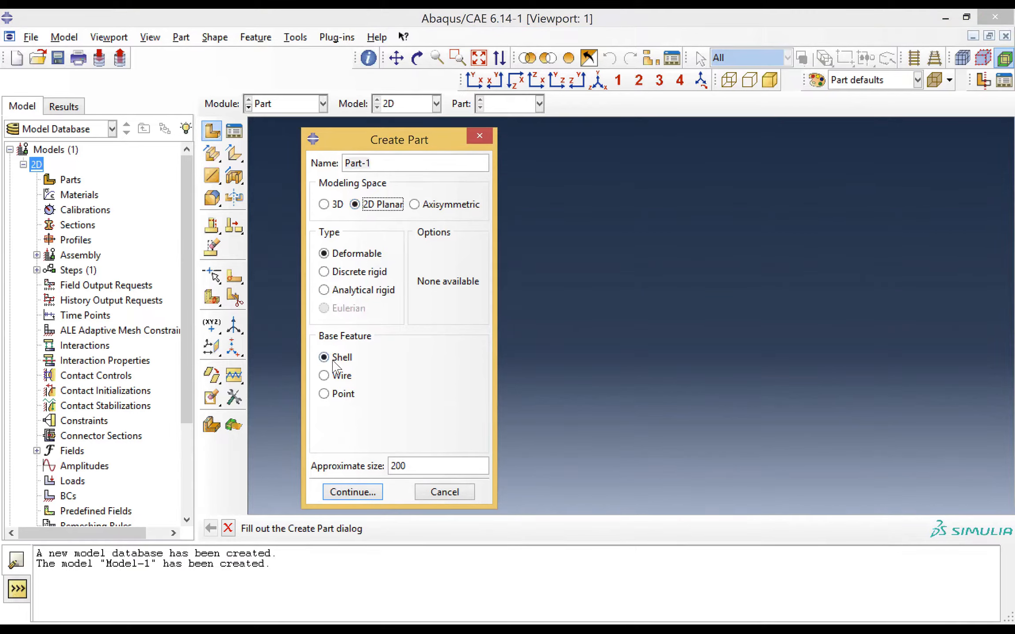
# Create the 2D planar deformable shell part with an approximate size of 250e-3
pyautogui.doubleClick(421, 467)
pyautogui.write('250e-3')
pyautogui.press('Return')
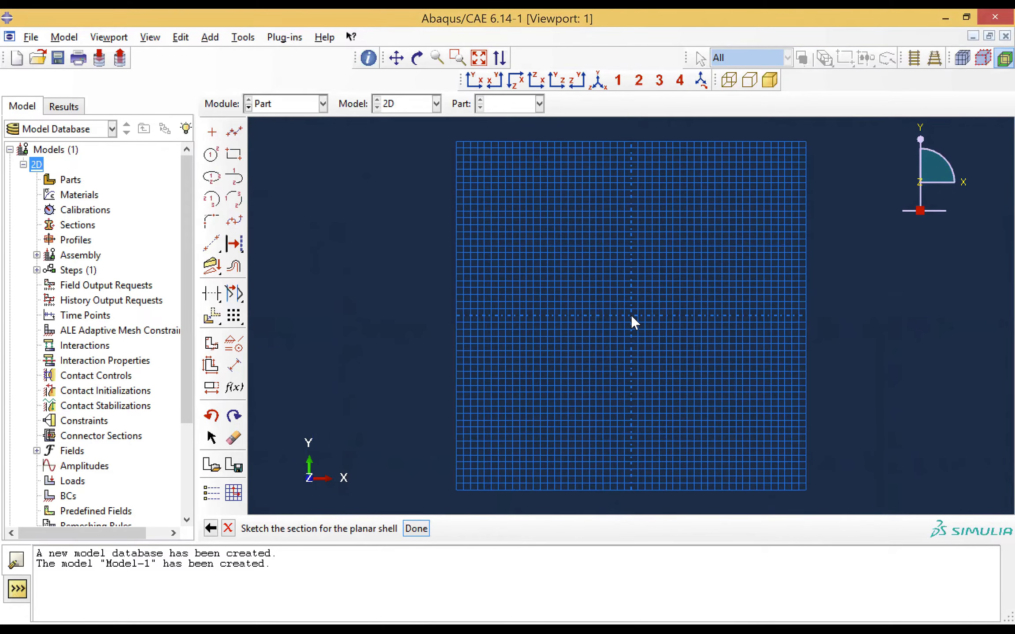
# Sketch a circle centred on the origin with its perimeter point at 125e-3,0
pyautogui.click(216, 156)
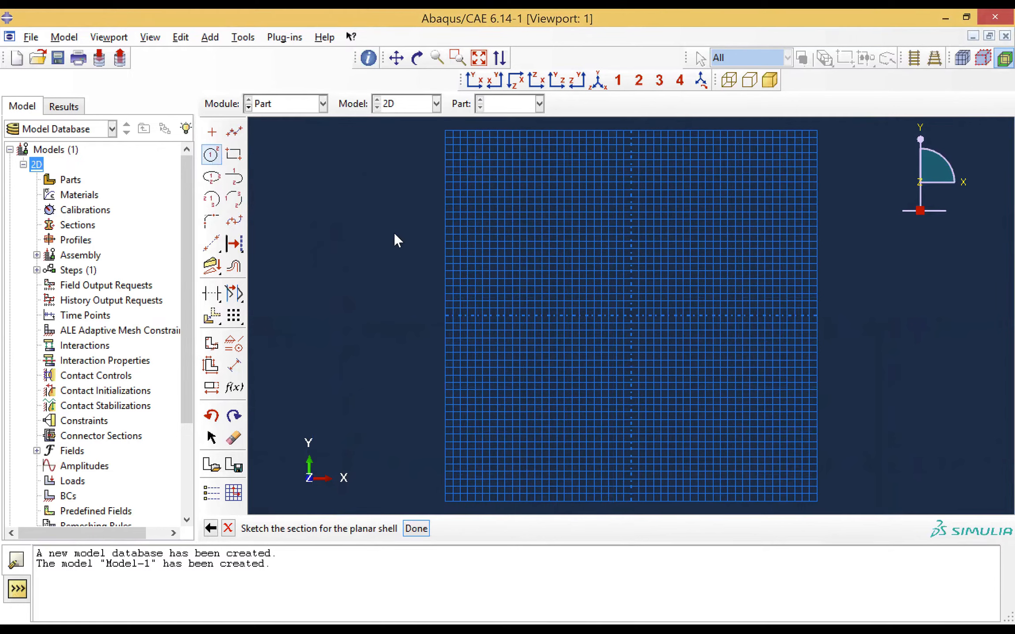
pyautogui.click(632, 315)
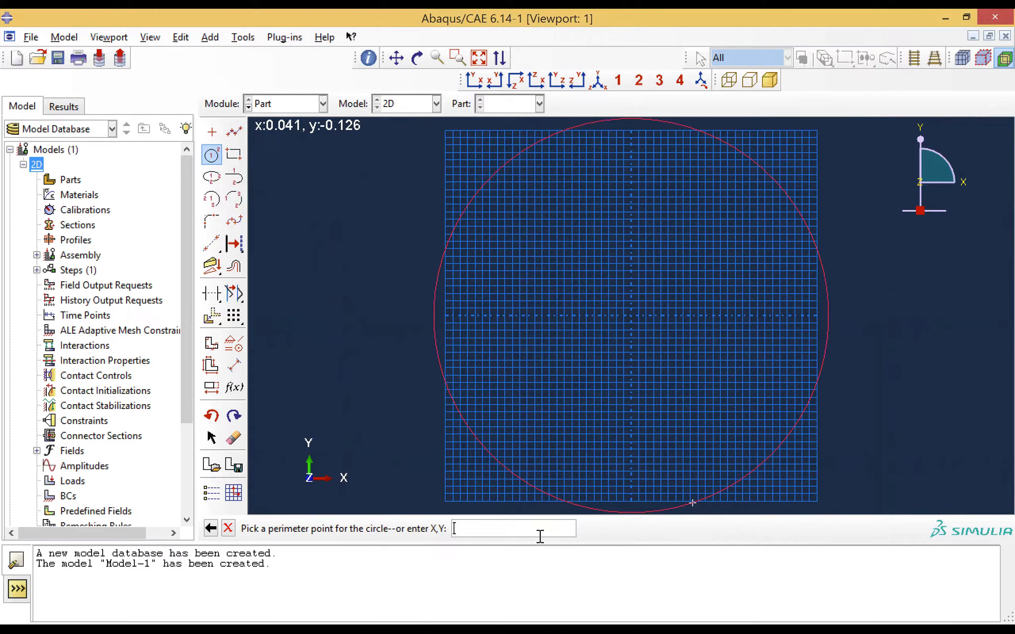
pyautogui.write('125e-3,0')
pyautogui.press('Return')
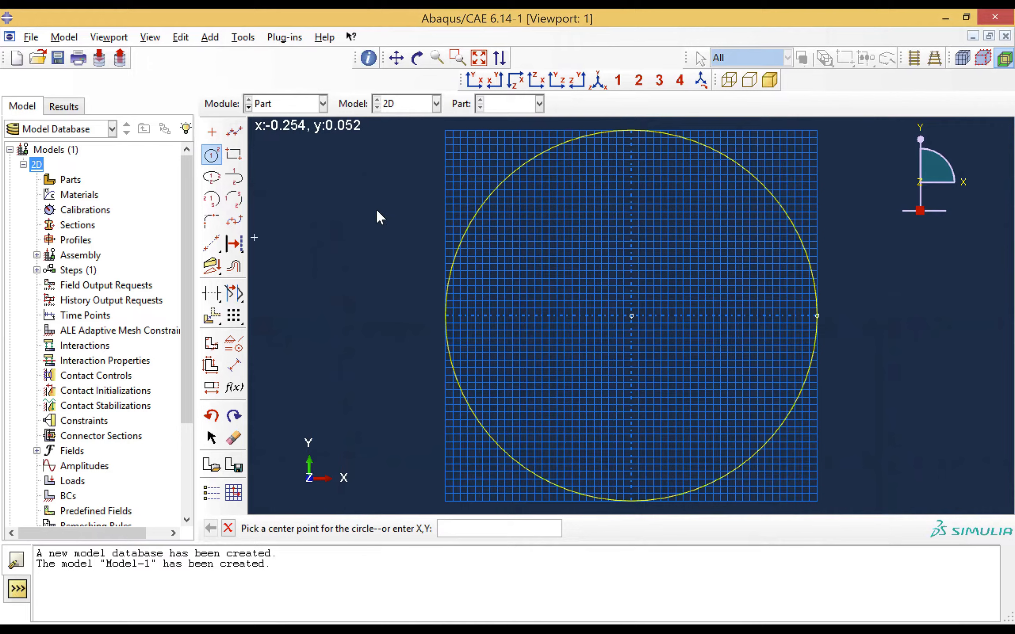
# Sketch a concentric inner circle of radius 120e-3 and finish the sketch to create the ring part
pyautogui.click(632, 316)
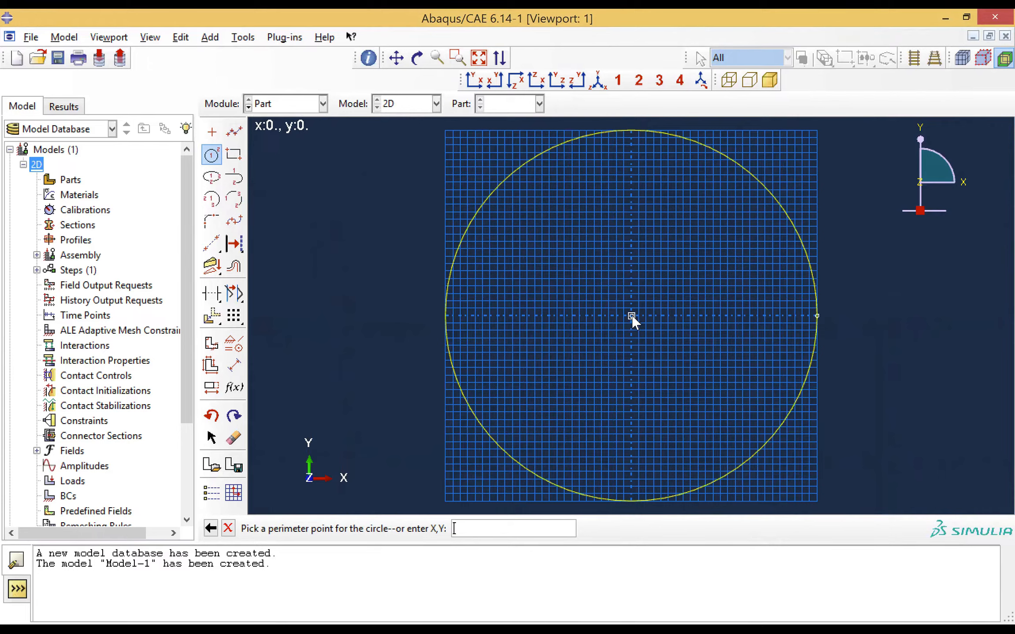
pyautogui.click(630, 316)
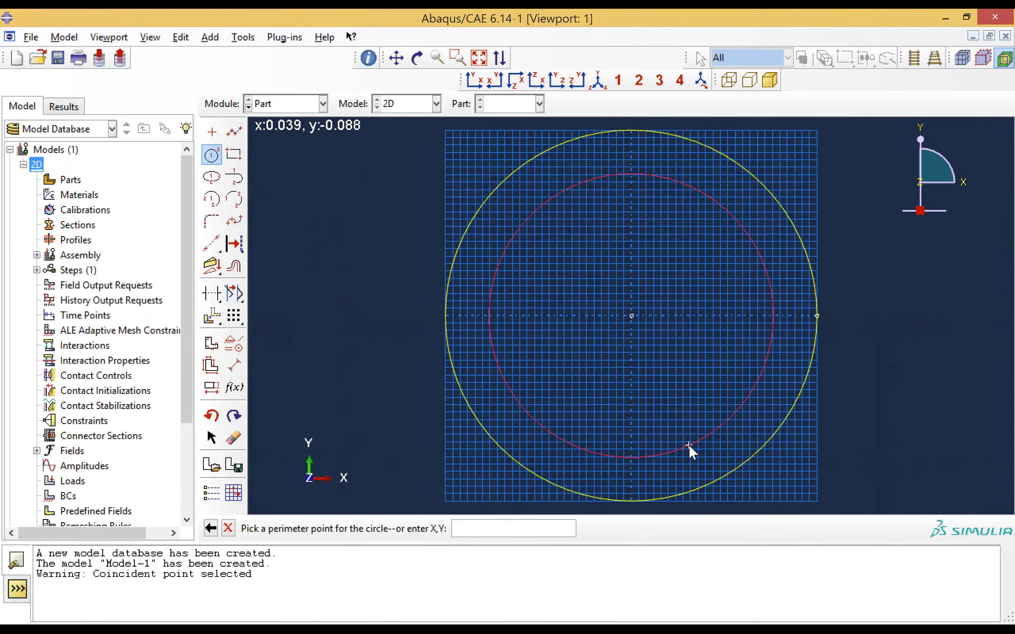
pyautogui.write('120e-3')
pyautogui.press('Return')
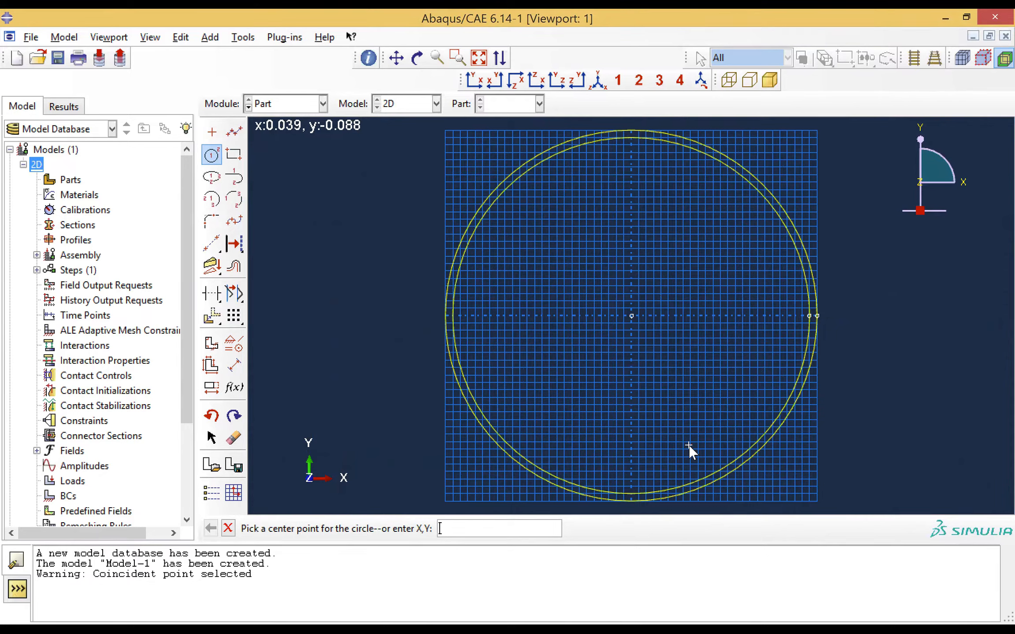
pyautogui.press('Escape')
pyautogui.click(451, 528)
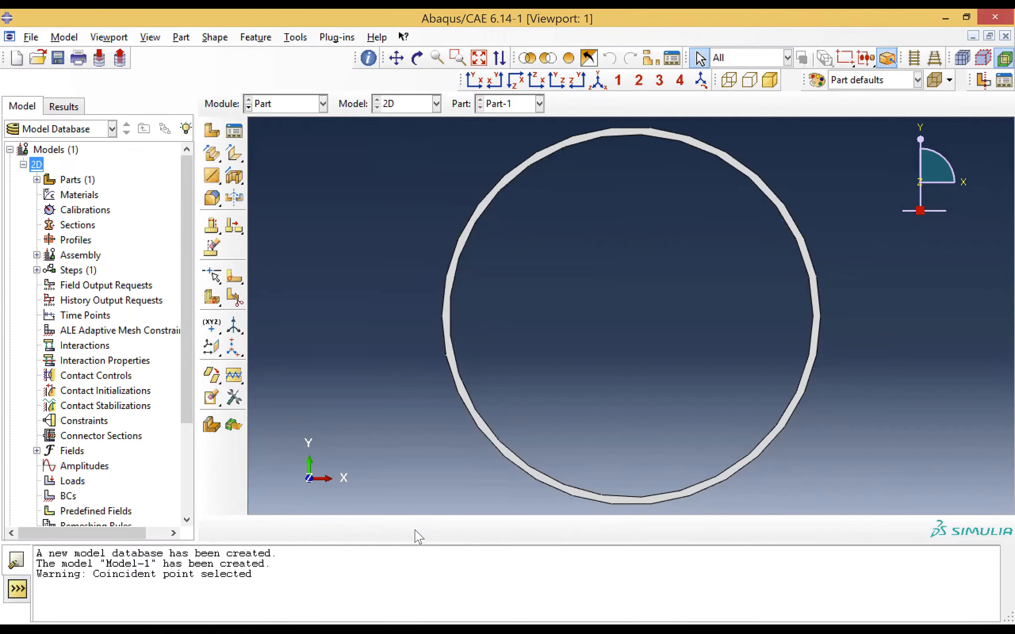
# In the Property module, start a material named Steel and add an isotropic Elastic behavior to it
pyautogui.click(304, 108)
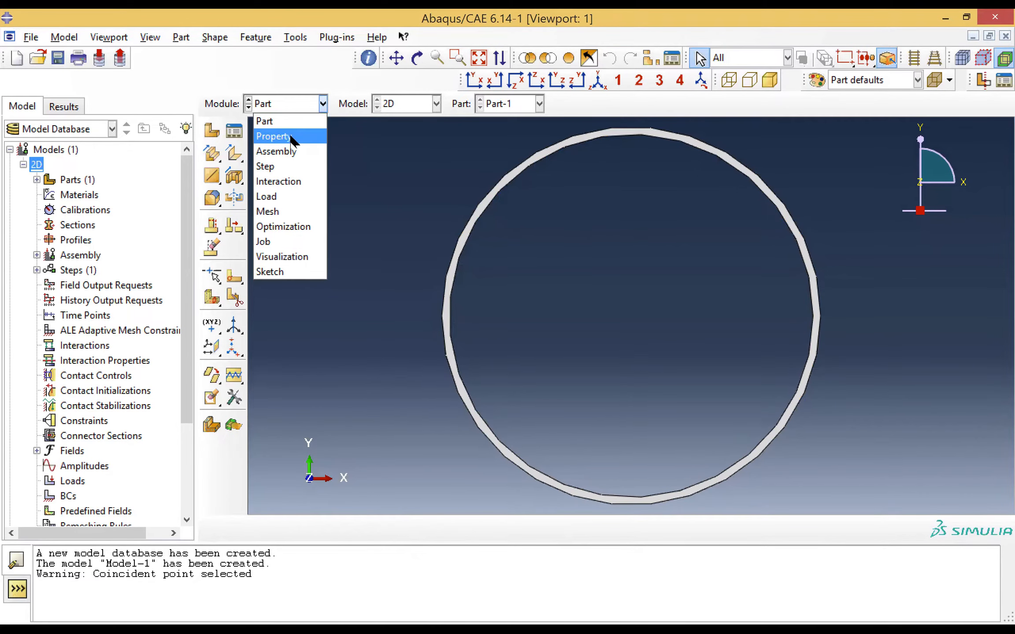
pyautogui.click(291, 143)
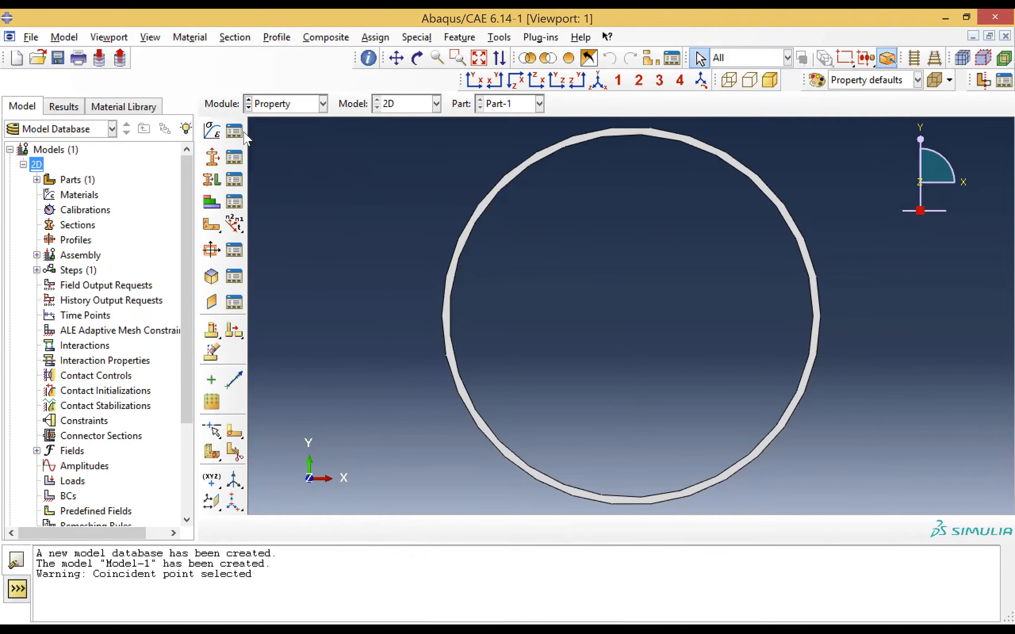
pyautogui.click(212, 131)
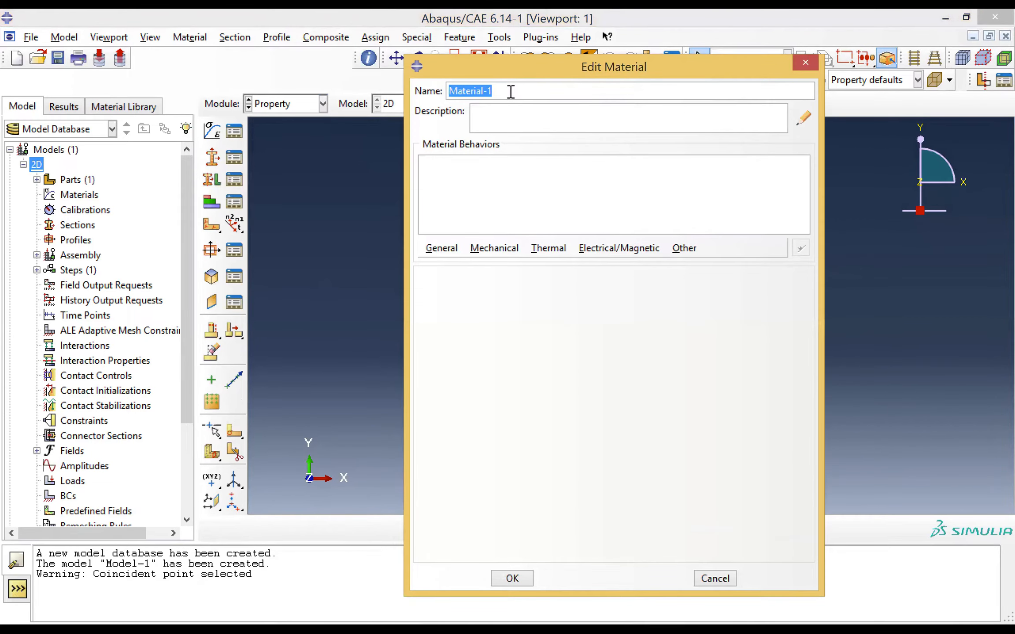
pyautogui.write('Steel')
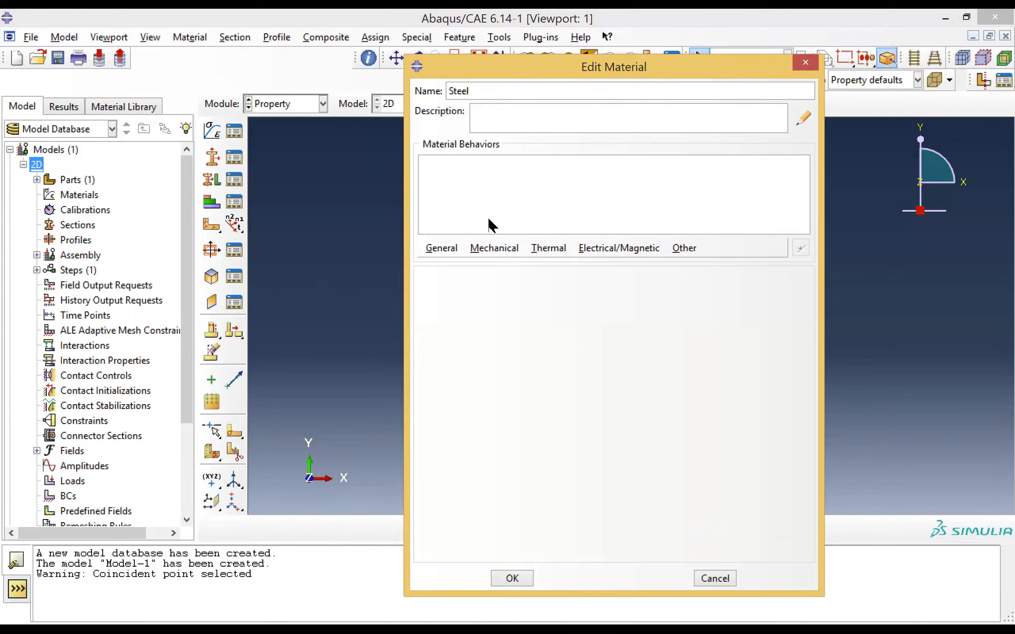
pyautogui.click(492, 248)
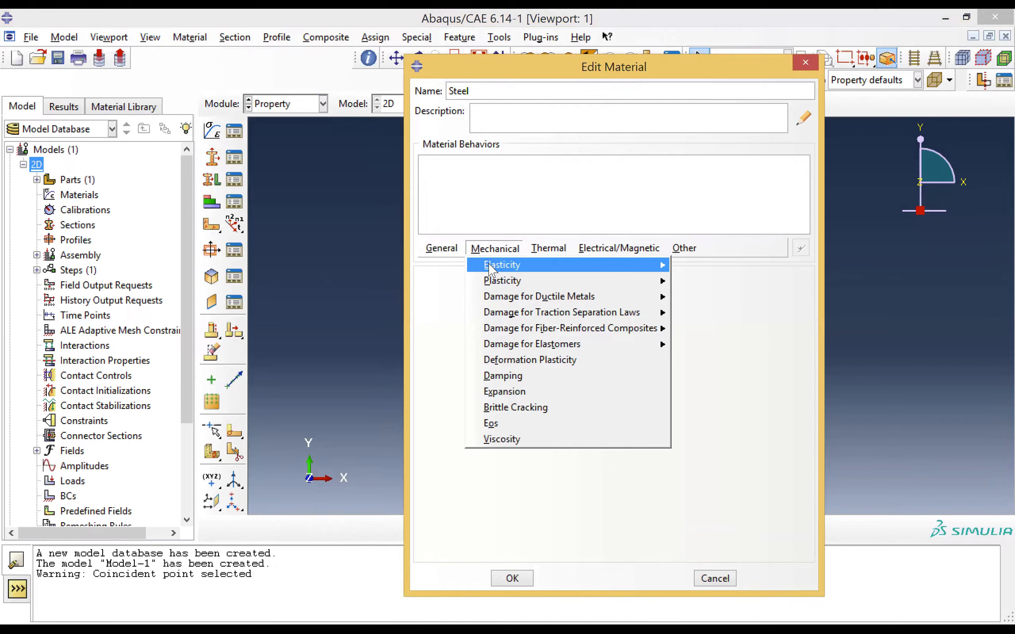
pyautogui.moveTo(490, 269)
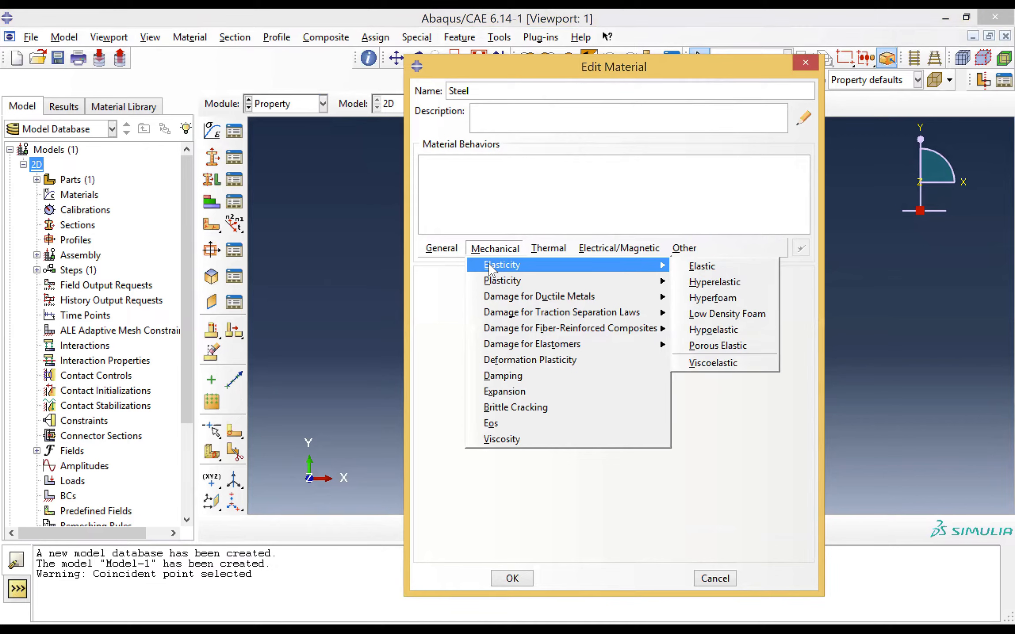
pyautogui.click(475, 249)
pyautogui.click(476, 249)
pyautogui.moveTo(490, 266)
pyautogui.click(694, 267)
pyautogui.click(470, 462)
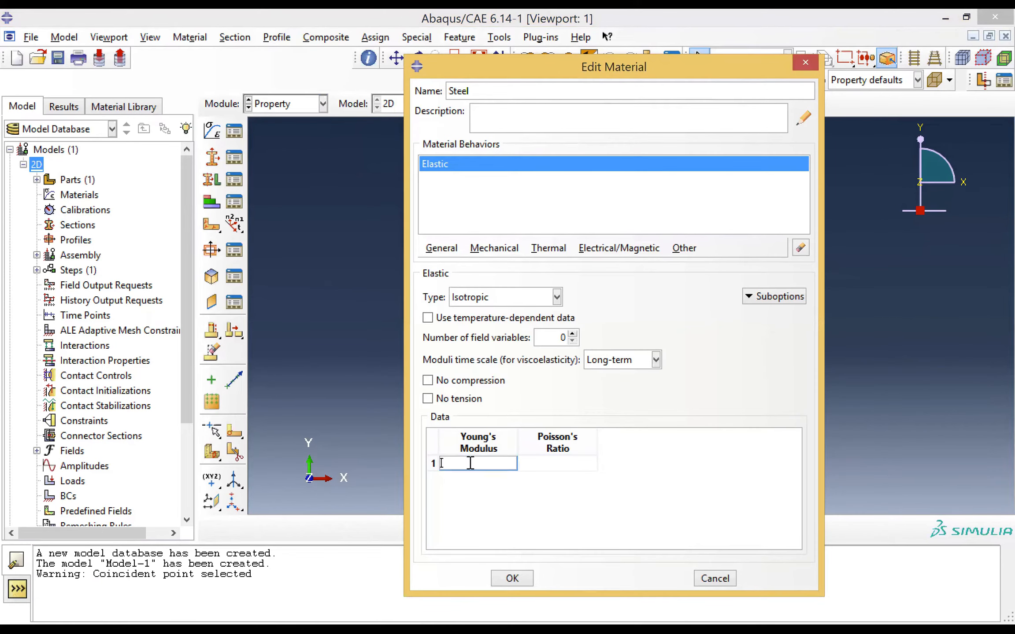
# Set Steel's Young's modulus to 210e9 and Poisson's ratio to 0.3, and save the material
pyautogui.write('201')
pyautogui.press('BackSpace')
pyautogui.press('BackSpace')
pyautogui.write('10e9')
pyautogui.press('Tab')
pyautogui.write('0.3')
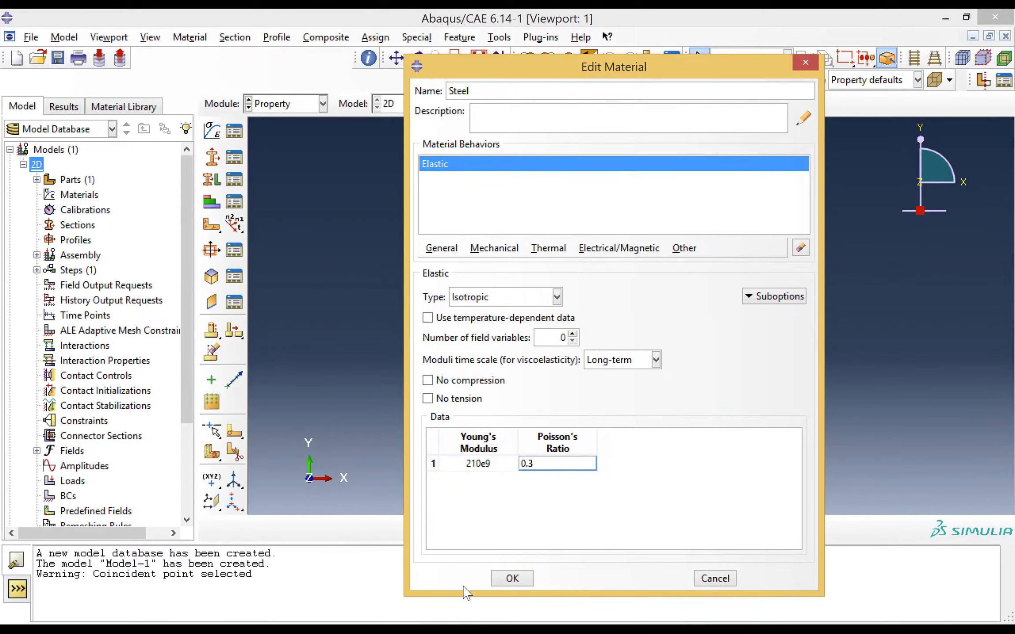
pyautogui.click(511, 578)
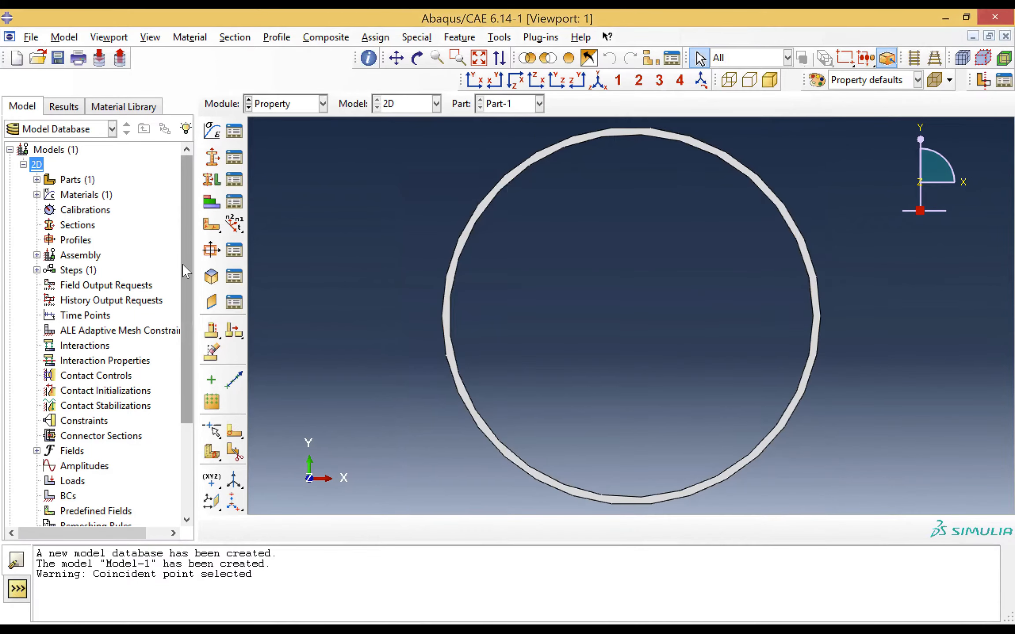
# Create a solid, homogeneous section using Steel with the plane stress/strain thickness of 1 enabled
pyautogui.click(212, 157)
pyautogui.click(284, 366)
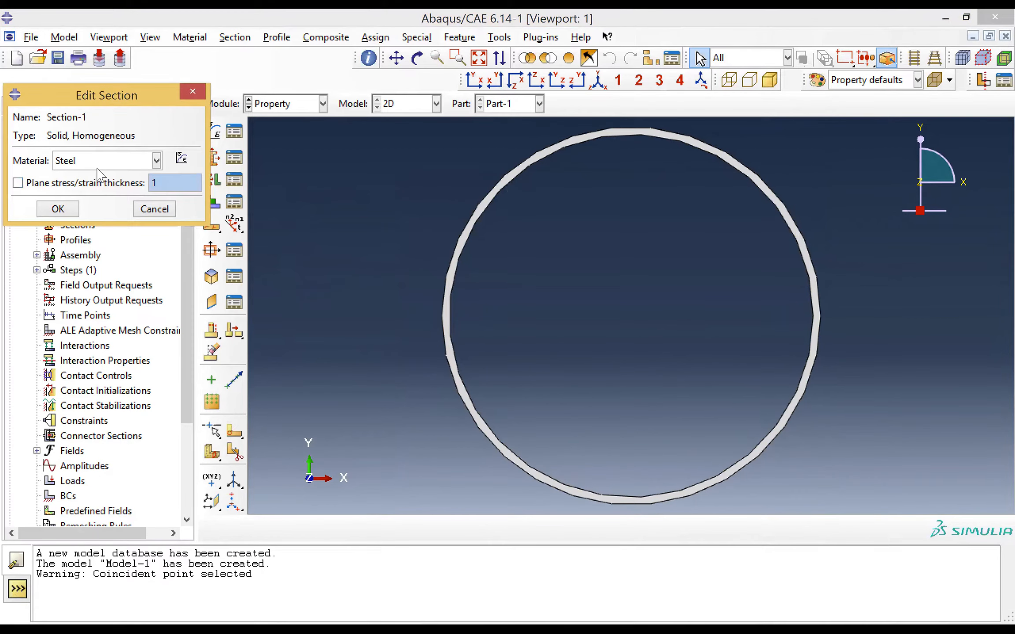
pyautogui.click(17, 183)
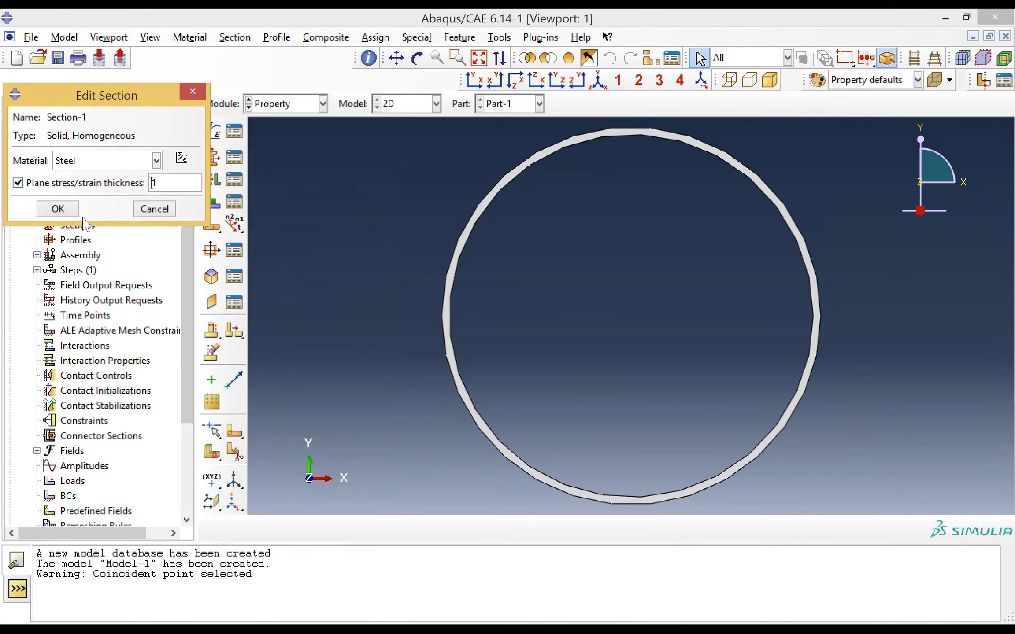
pyautogui.press('Return')
# Assign the Steel section to the whole ring without creating a set, taking the thickness from the section
pyautogui.click(212, 179)
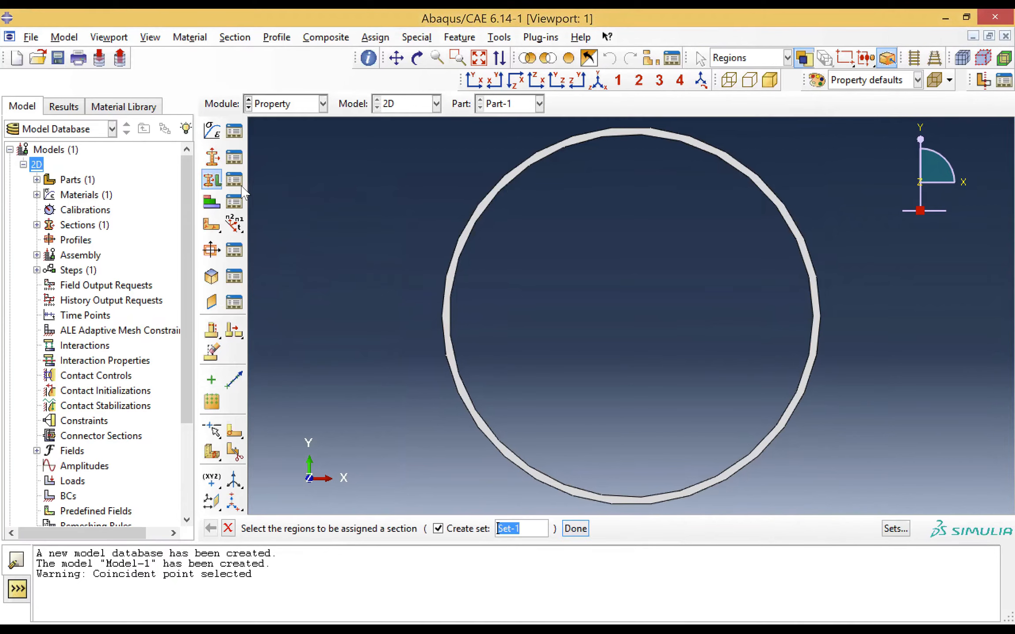
pyautogui.click(446, 329)
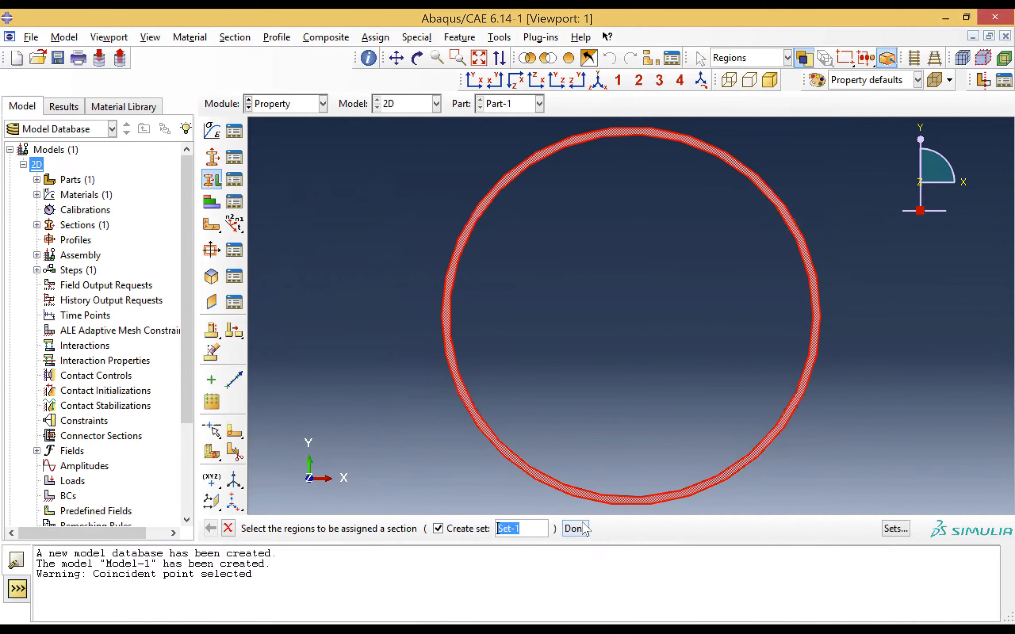
pyautogui.click(438, 528)
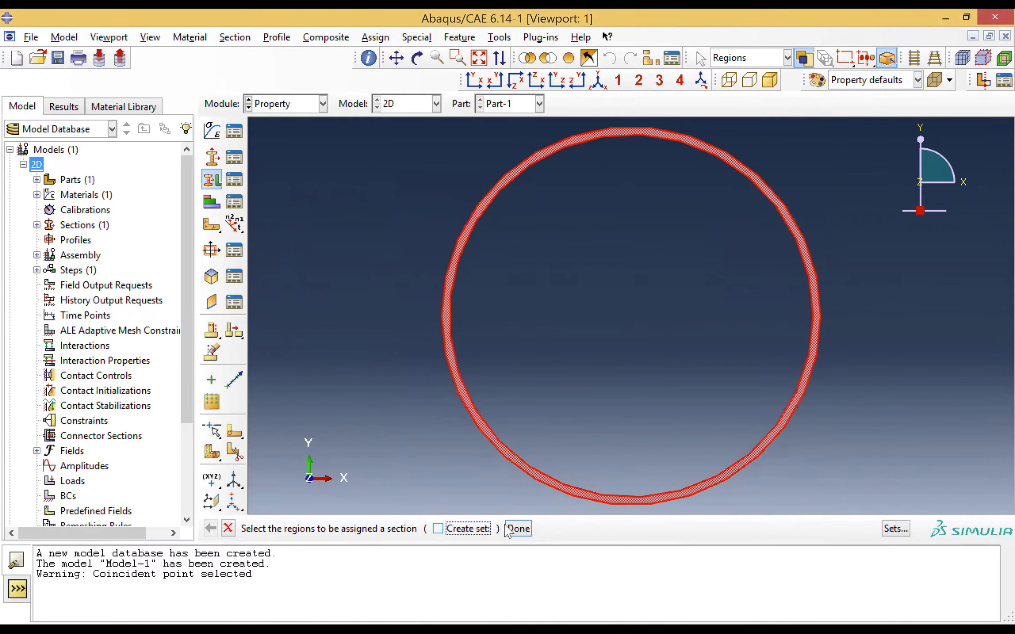
pyautogui.click(518, 528)
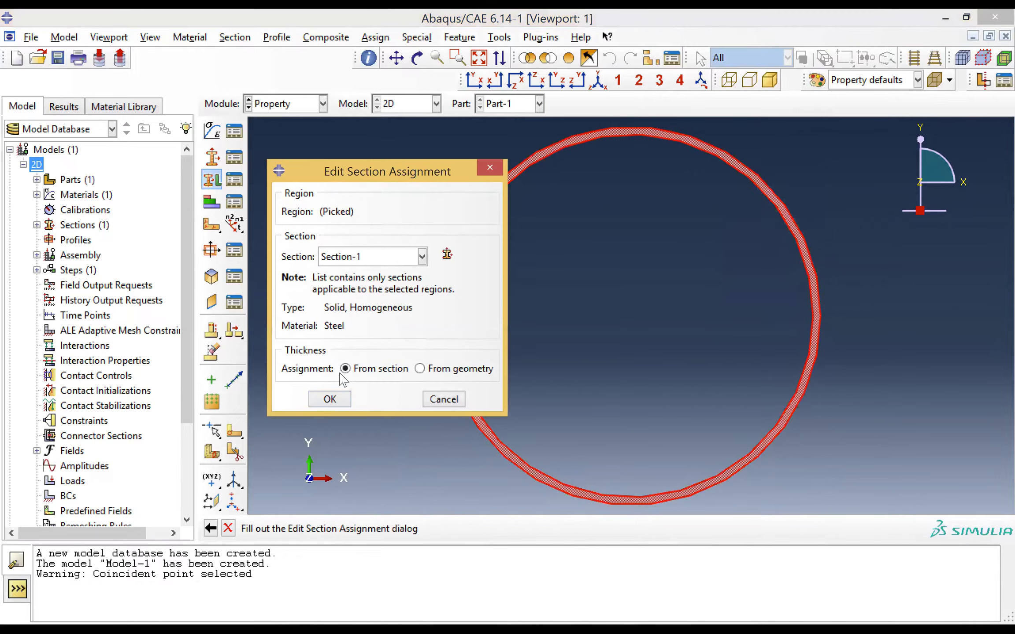
pyautogui.click(330, 399)
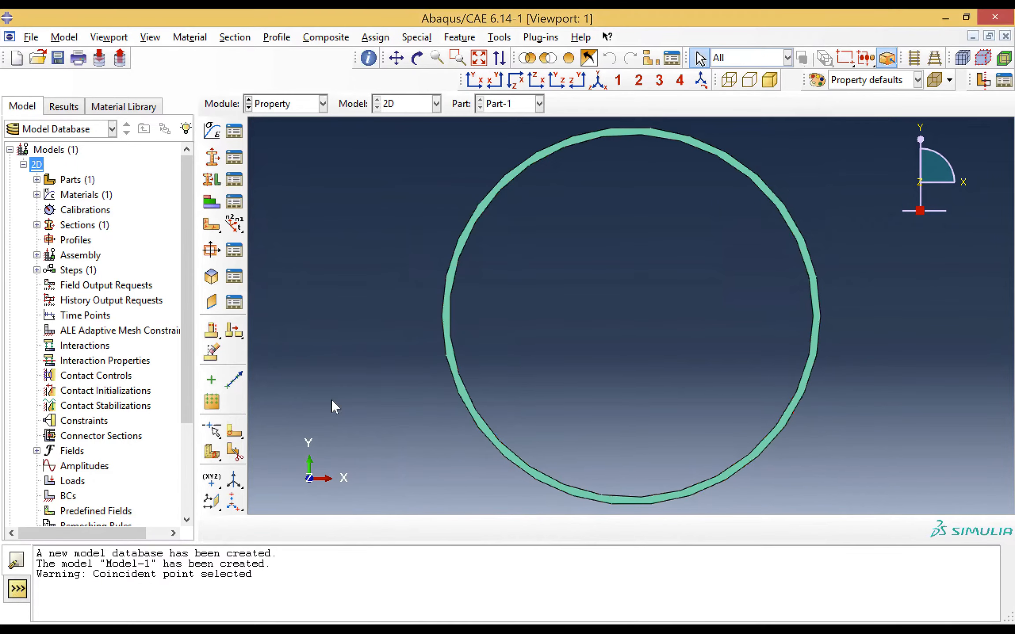
# In the Assembly module, create a dependent instance of the ring part
pyautogui.click(292, 105)
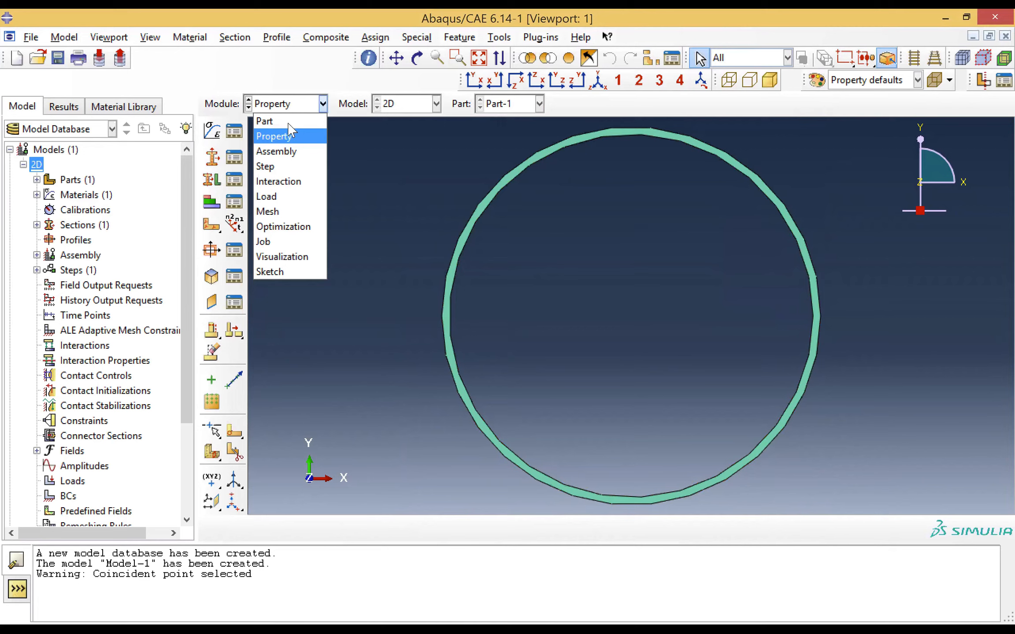
pyautogui.click(284, 150)
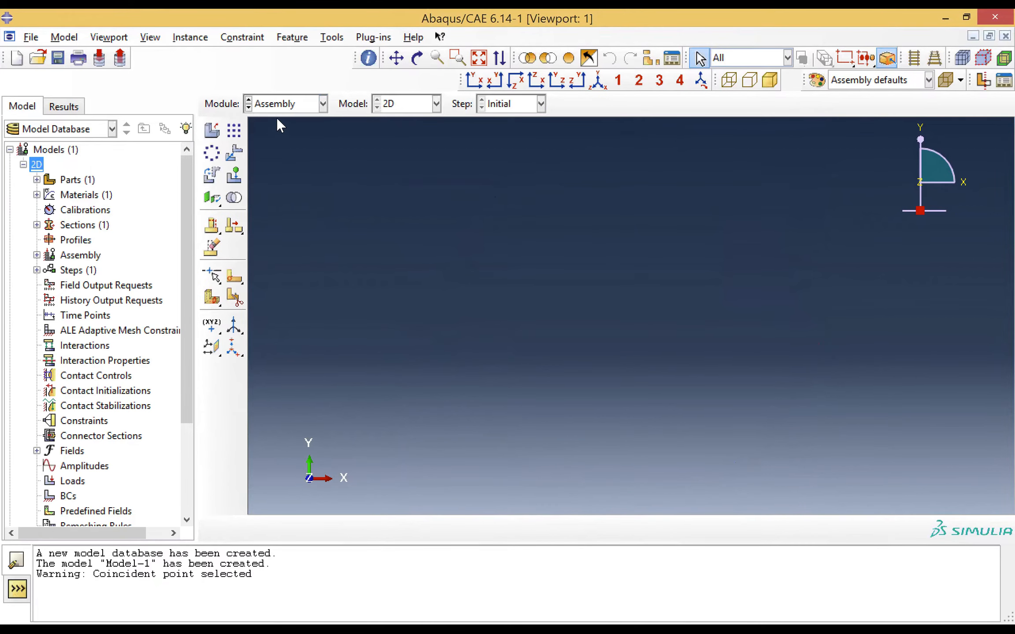
pyautogui.click(212, 130)
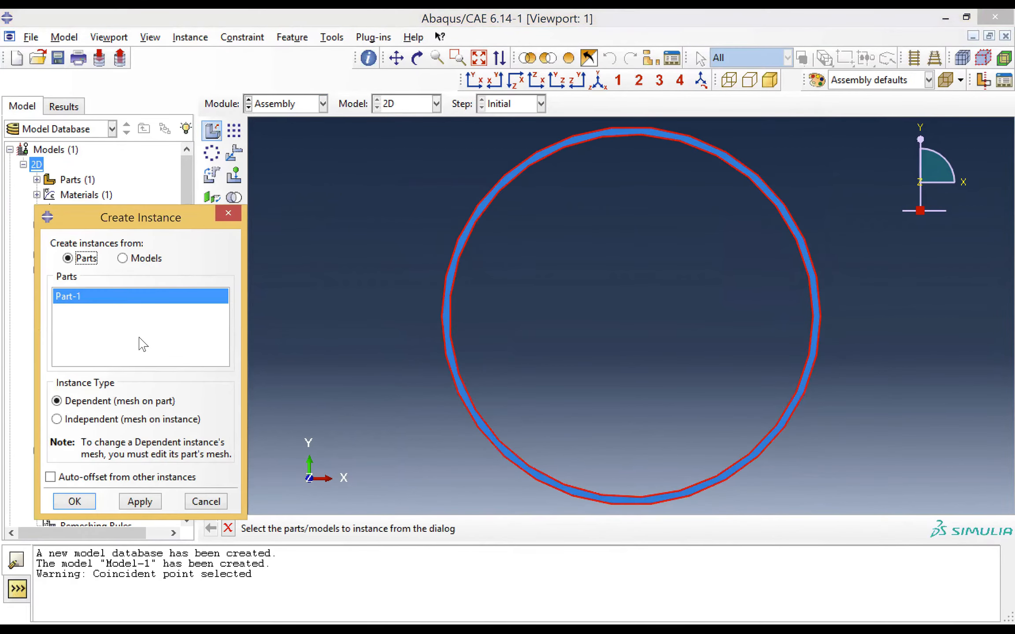
pyautogui.click(75, 502)
# In the Step module, create a Static, General step named Load after Initial, with time period 1 and Nlgeom off
pyautogui.click(286, 105)
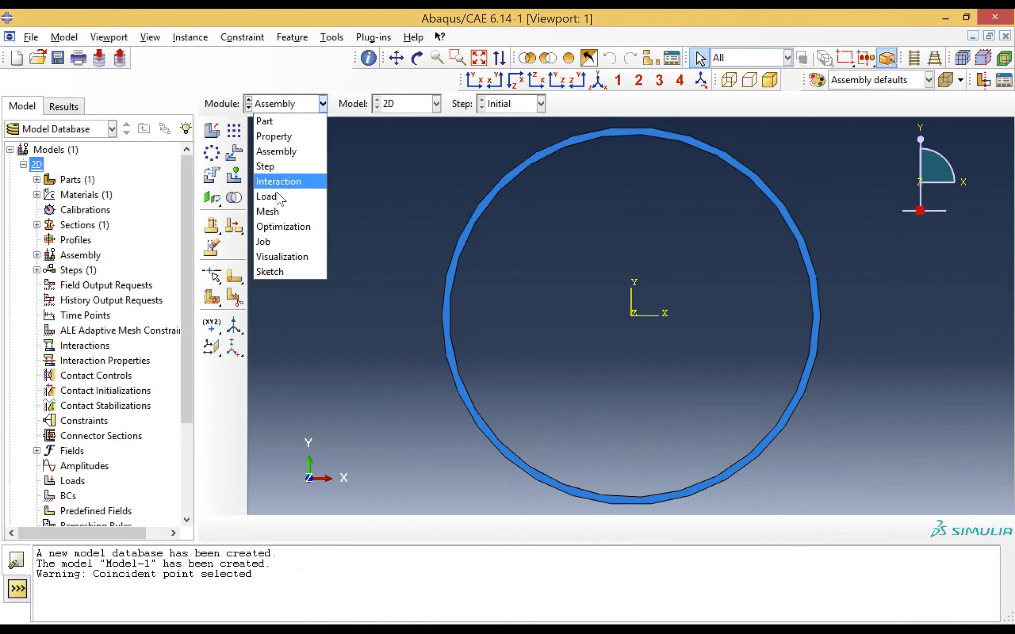
pyautogui.click(278, 167)
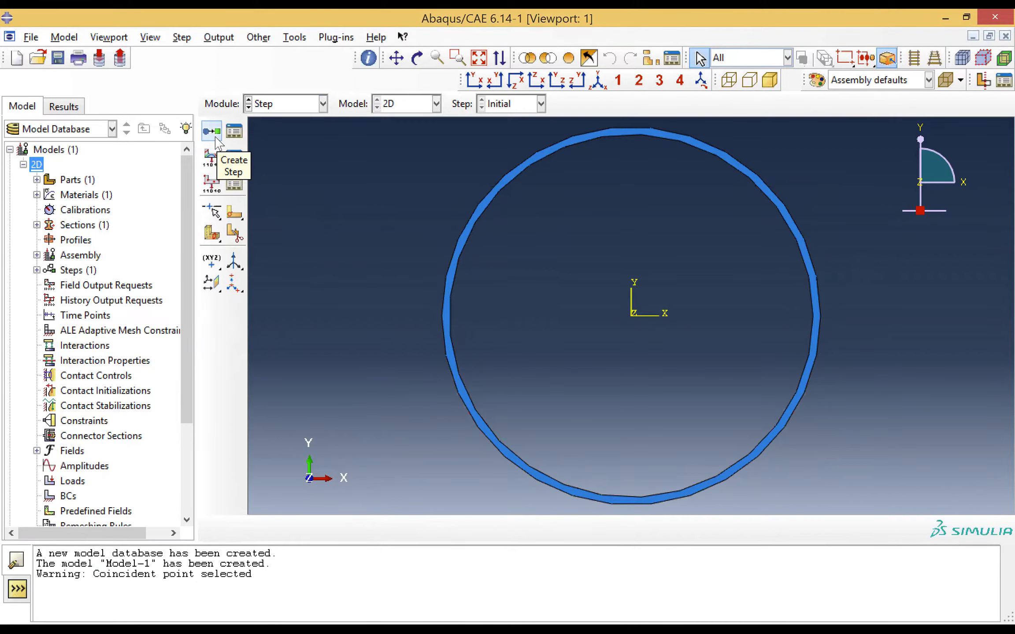
pyautogui.click(215, 138)
pyautogui.click(377, 125)
pyautogui.tripleClick(377, 125)
pyautogui.write('Load')
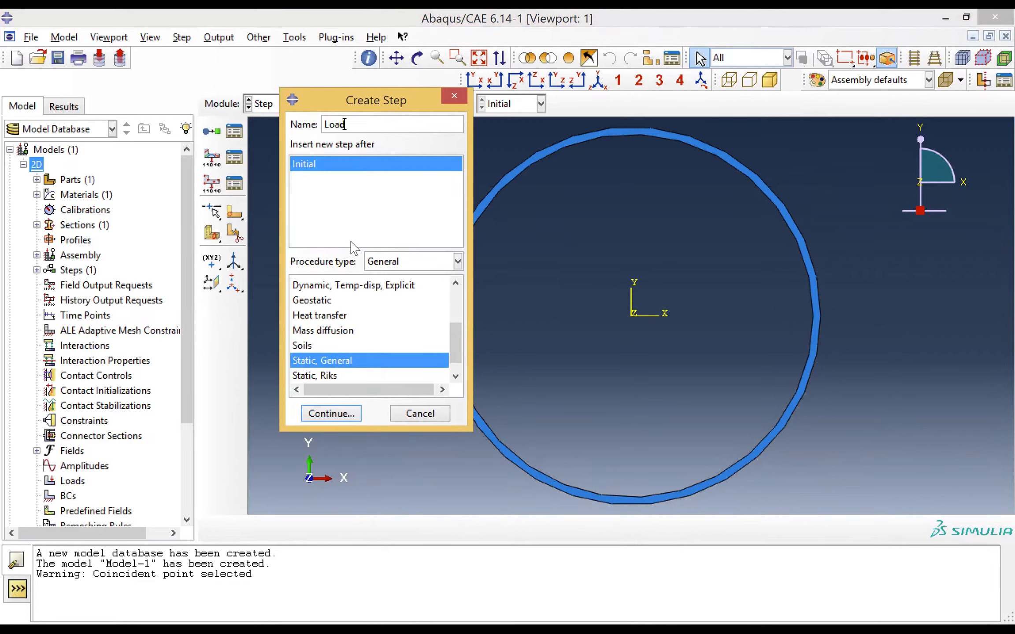
pyautogui.click(331, 414)
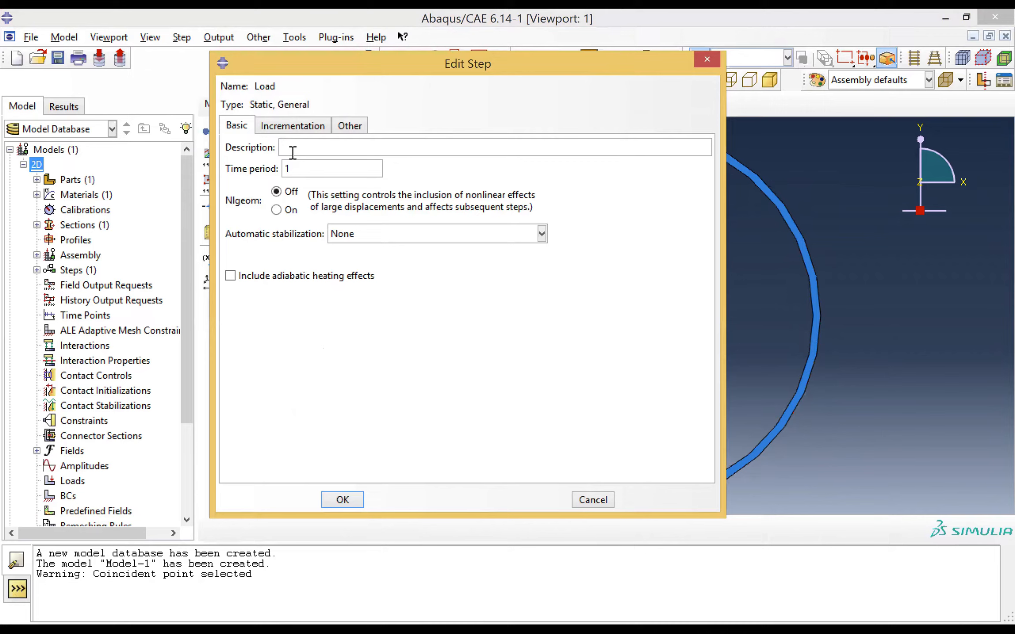
pyautogui.click(341, 500)
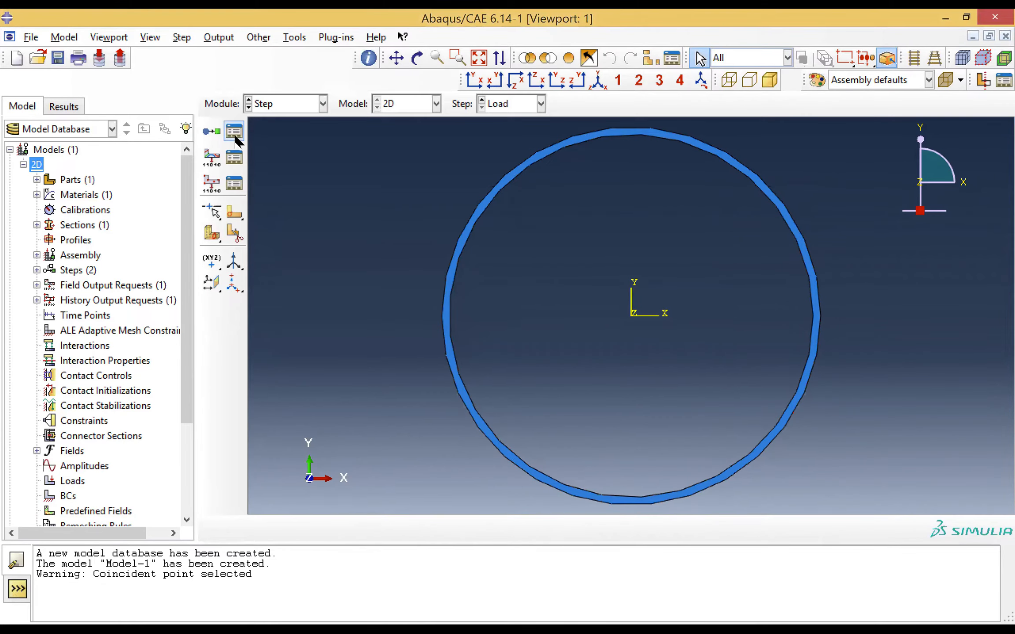
# In the Load module, start a mechanical Pressure load named Pressure in the Load step
pyautogui.click(298, 105)
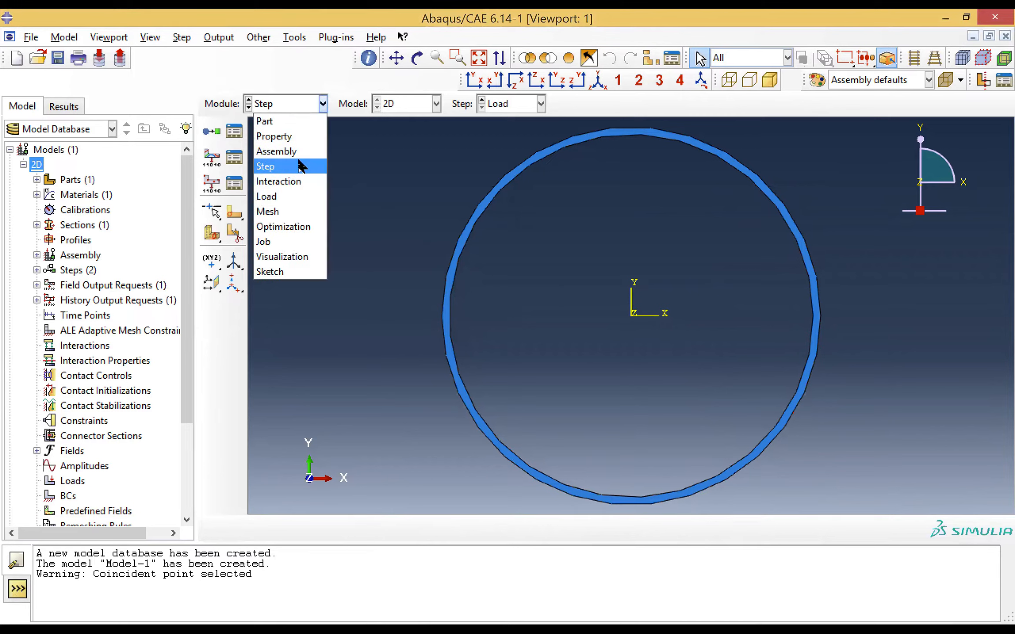
pyautogui.click(292, 198)
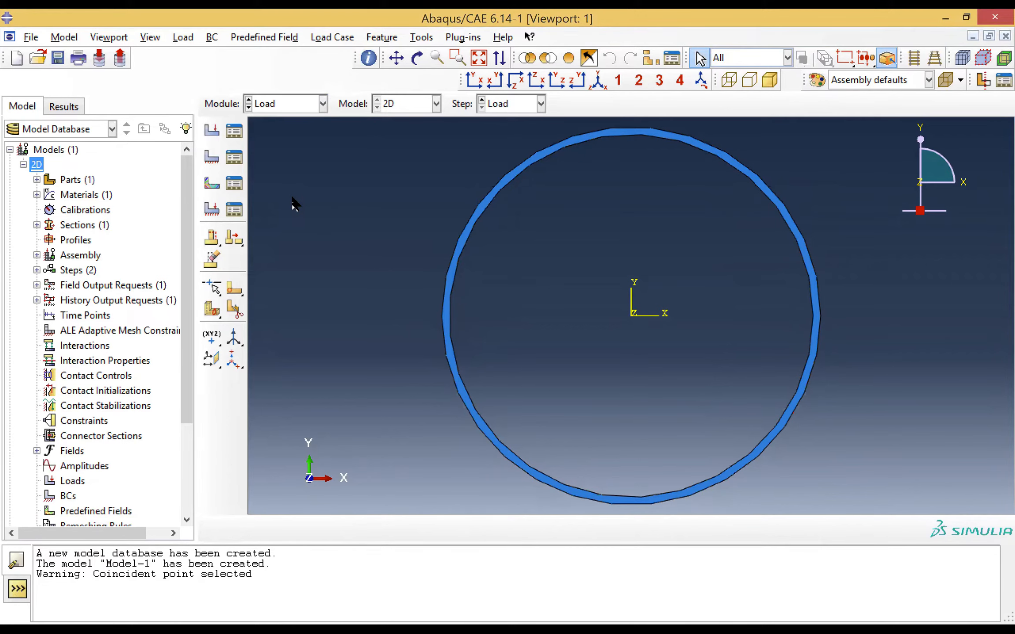
pyautogui.click(215, 138)
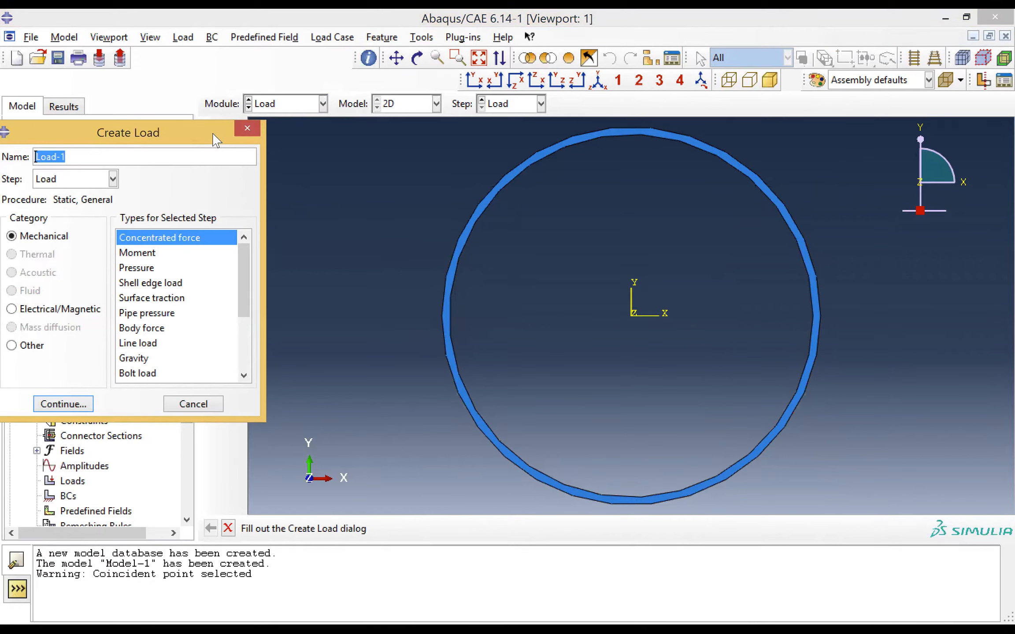
pyautogui.write('Pressure')
pyautogui.click(131, 267)
pyautogui.click(72, 404)
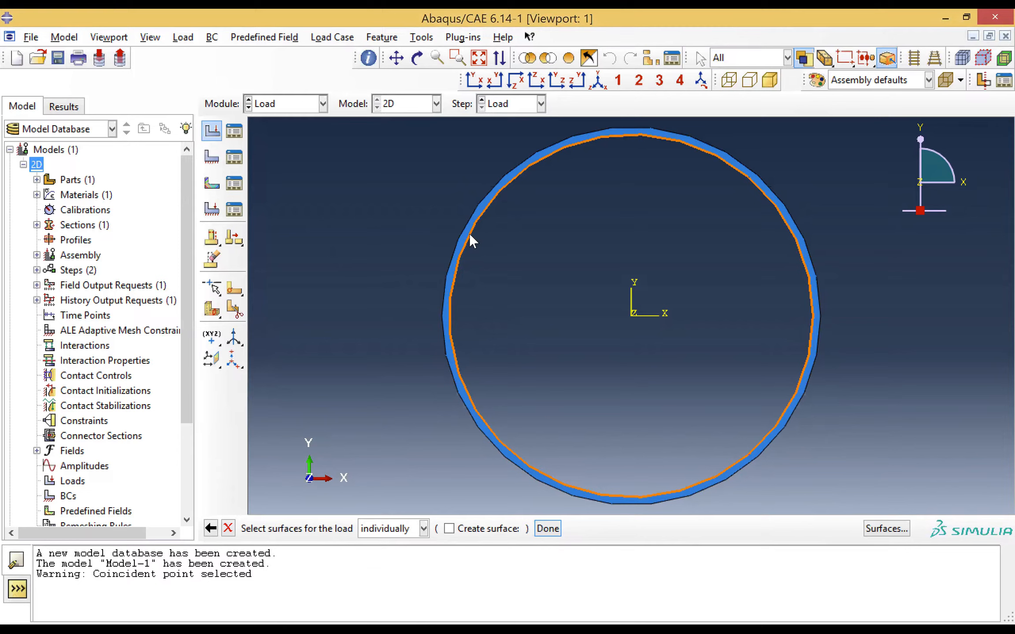
# Apply the pressure to the ring's inner edge with uniform distribution, magnitude 4e6 and ramp amplitude
pyautogui.click(470, 233)
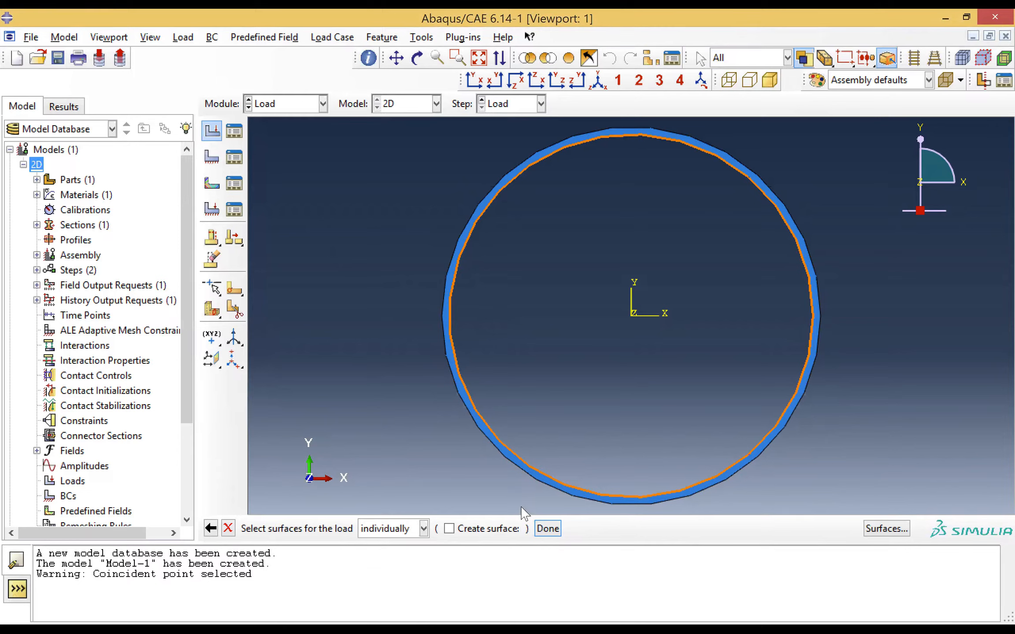
pyautogui.click(547, 529)
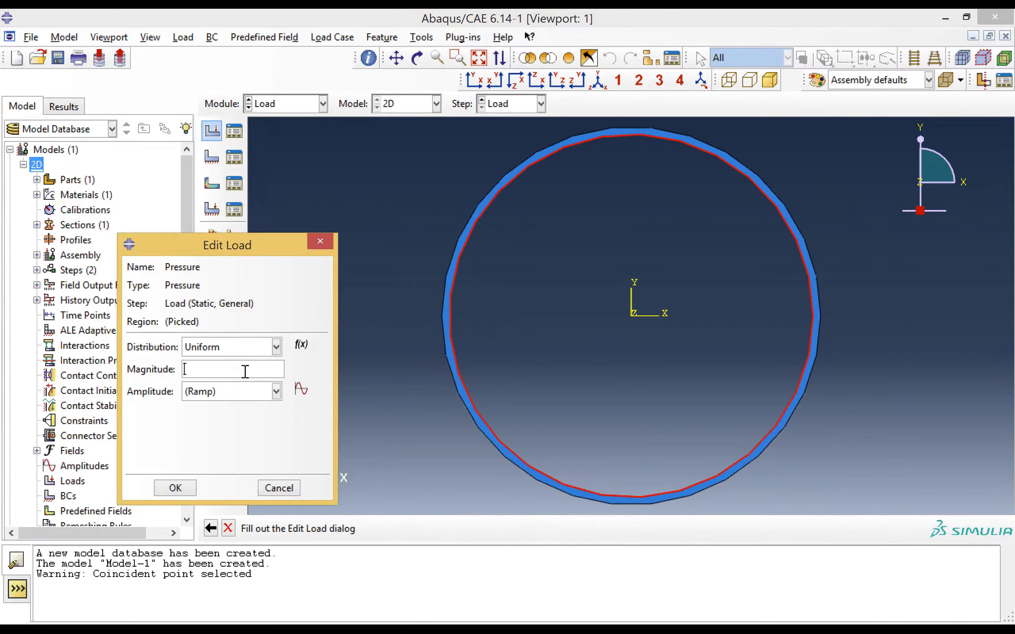
pyautogui.write('4e6')
pyautogui.click(175, 488)
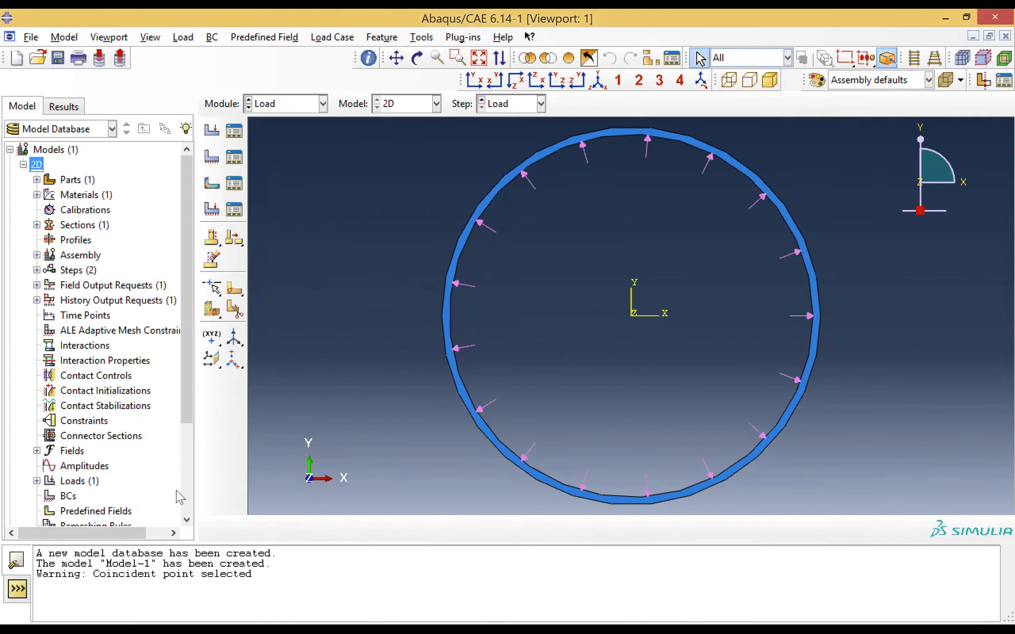
# In the Mesh module, switch to the part and seed it with an approximate global size of 2.5e-3
pyautogui.click(289, 107)
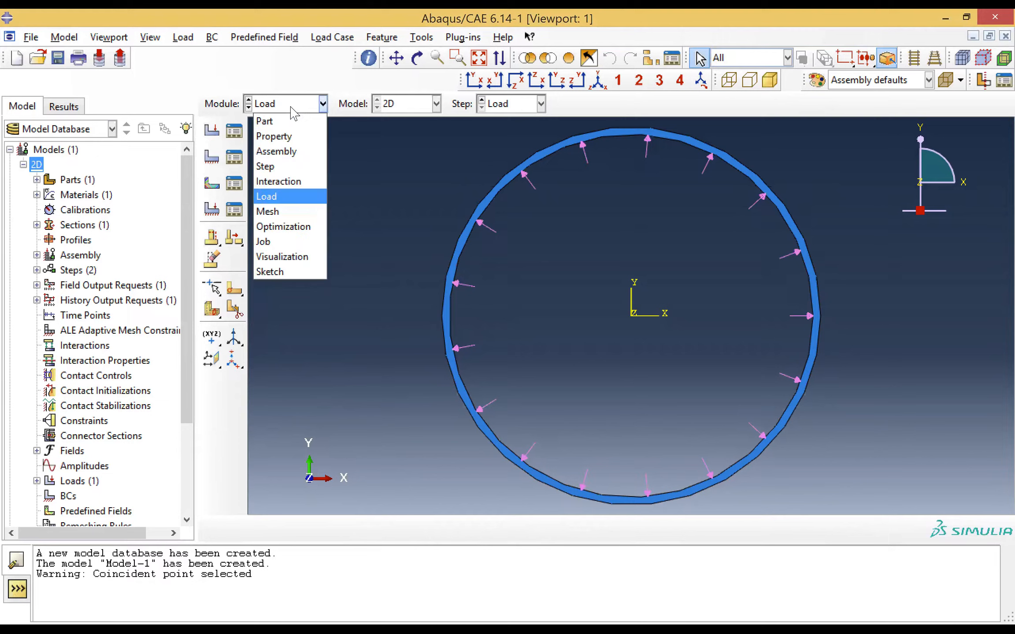
pyautogui.click(285, 214)
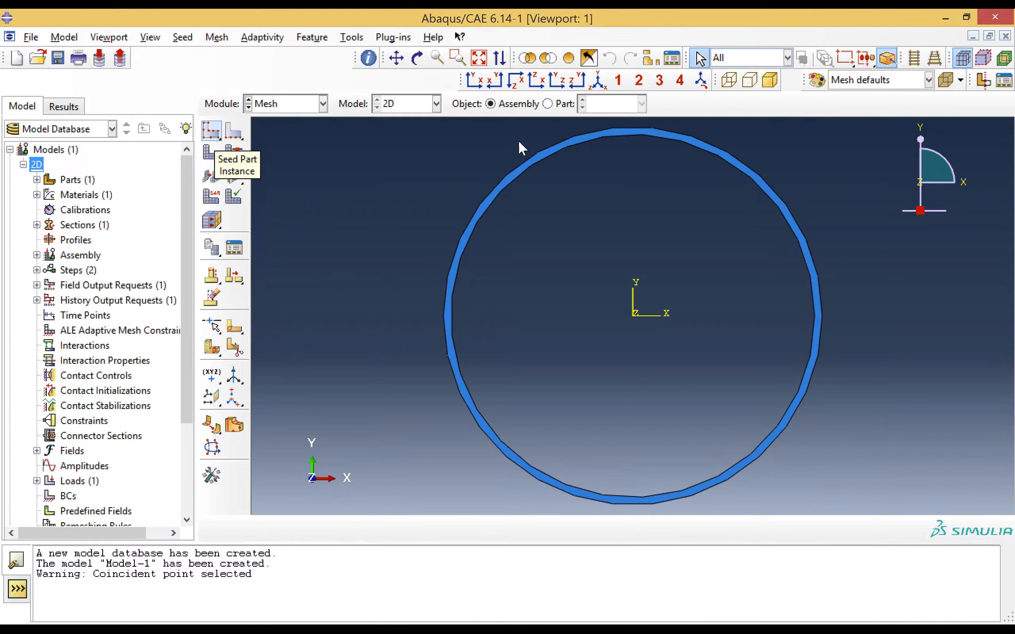
pyautogui.click(548, 104)
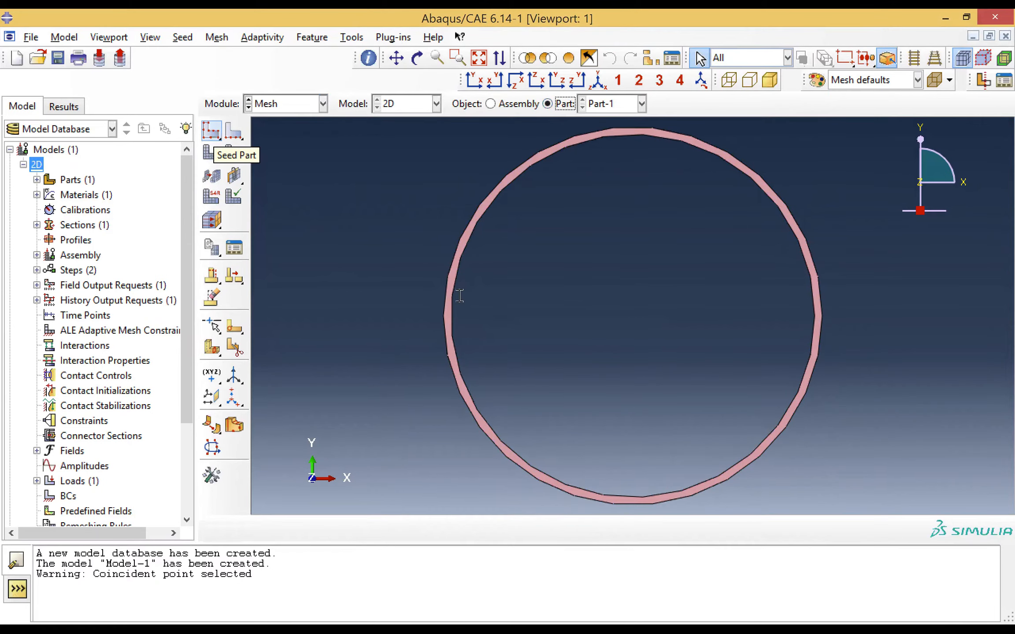
pyautogui.click(216, 134)
pyautogui.moveTo(422, 294); pyautogui.dragTo(367, 299)
pyautogui.write('2.5')
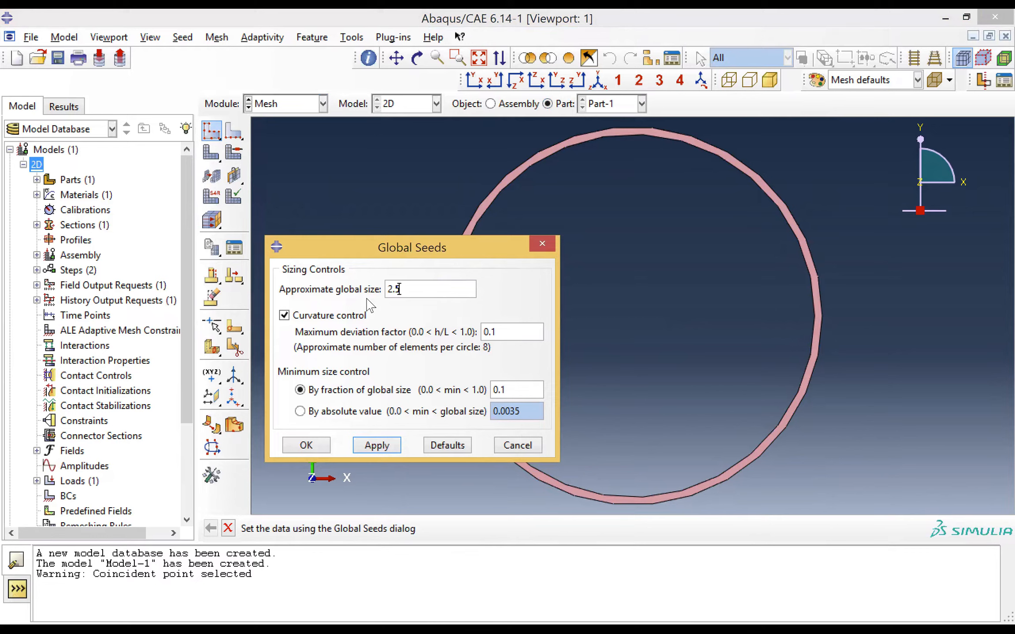
pyautogui.write('e-3')
pyautogui.click(307, 446)
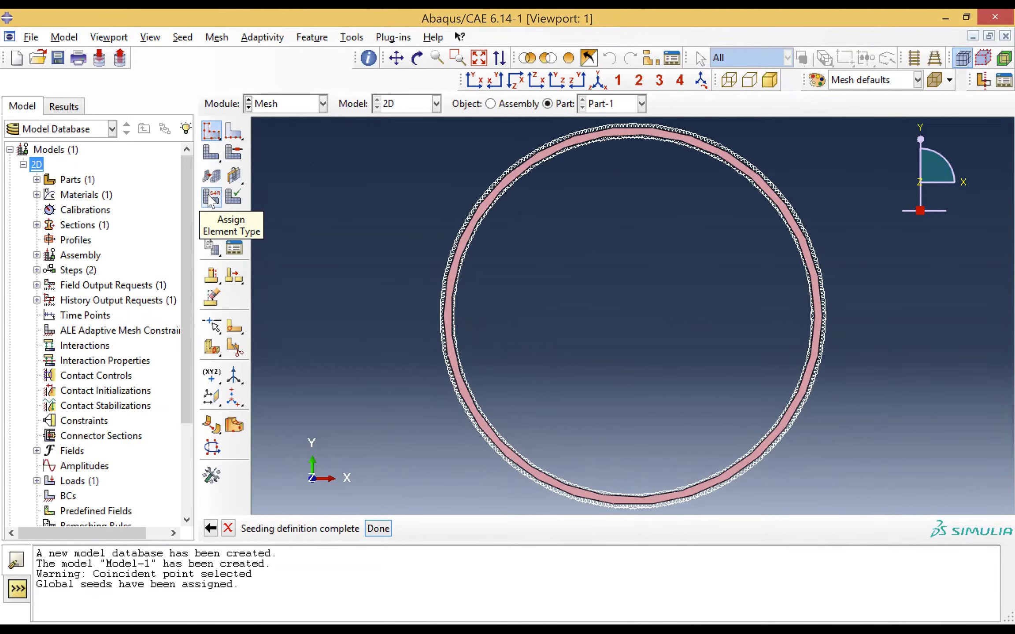
# Assign the Standard, linear Plane Strain element type to the ring with reduced integration turned off (CPE4)
pyautogui.click(210, 198)
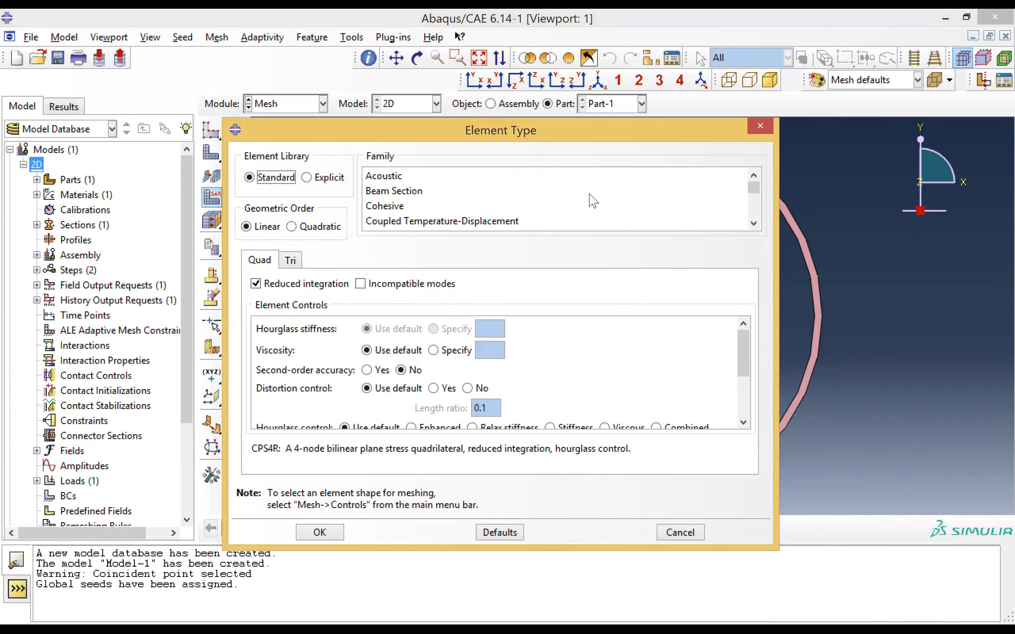
pyautogui.moveTo(757, 191); pyautogui.dragTo(754, 205)
pyautogui.click(382, 216)
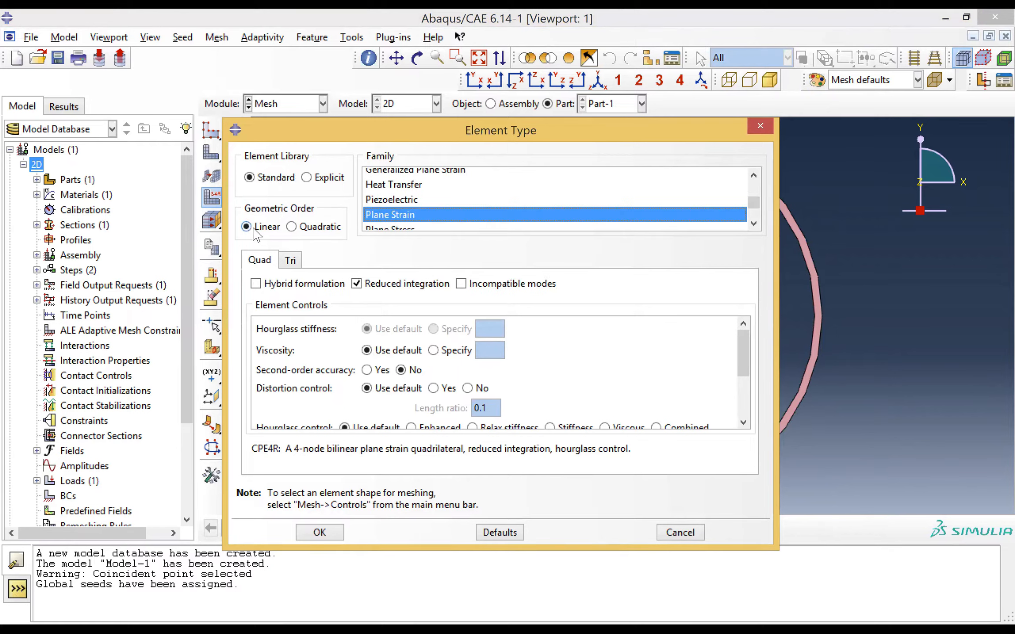
pyautogui.click(357, 286)
pyautogui.click(358, 285)
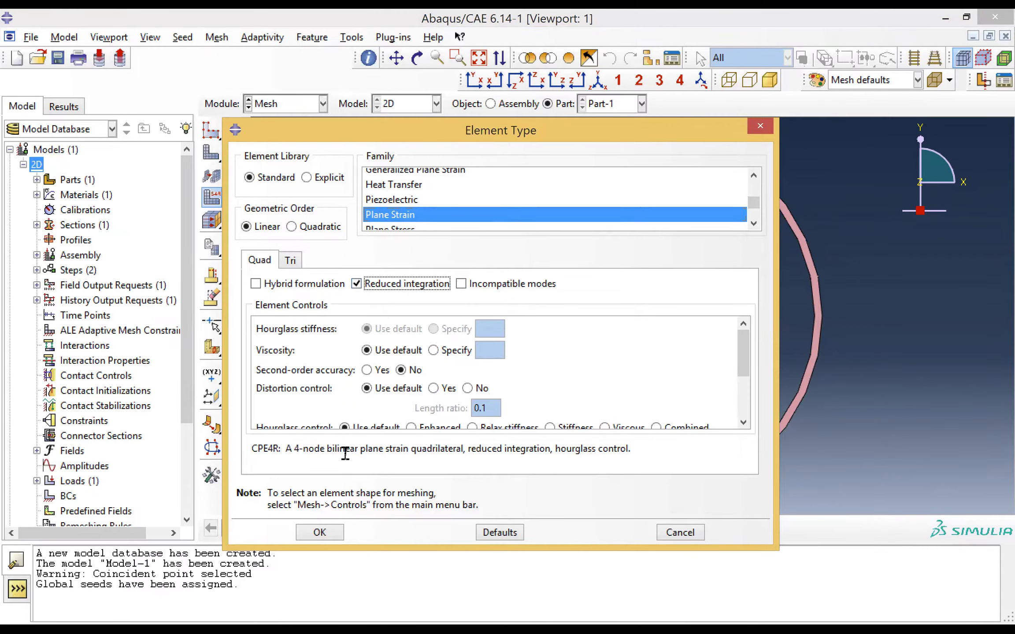
pyautogui.moveTo(252, 447); pyautogui.dragTo(647, 457)
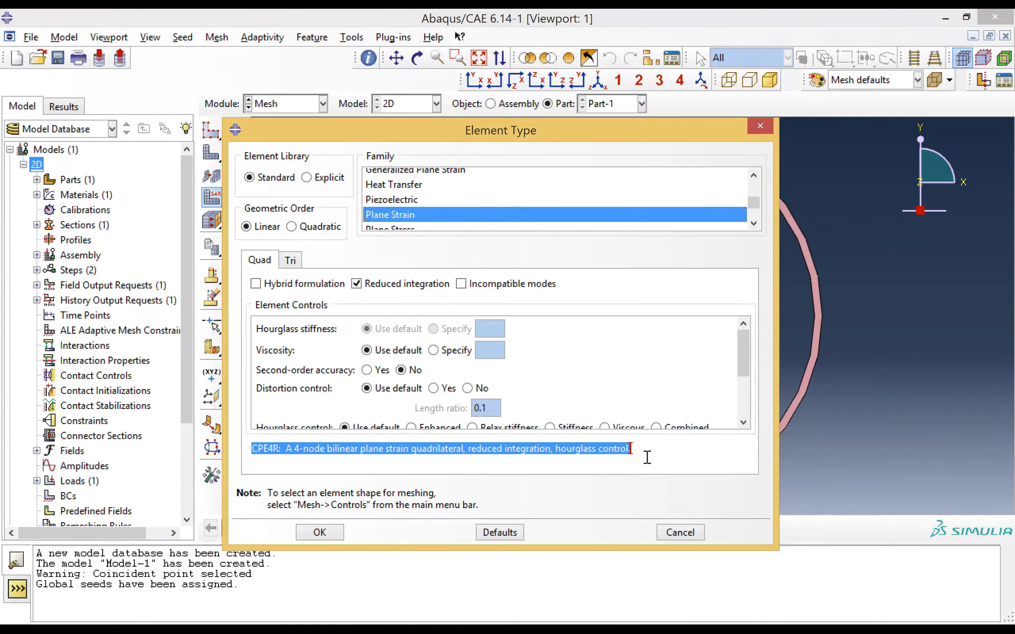
pyautogui.click(356, 284)
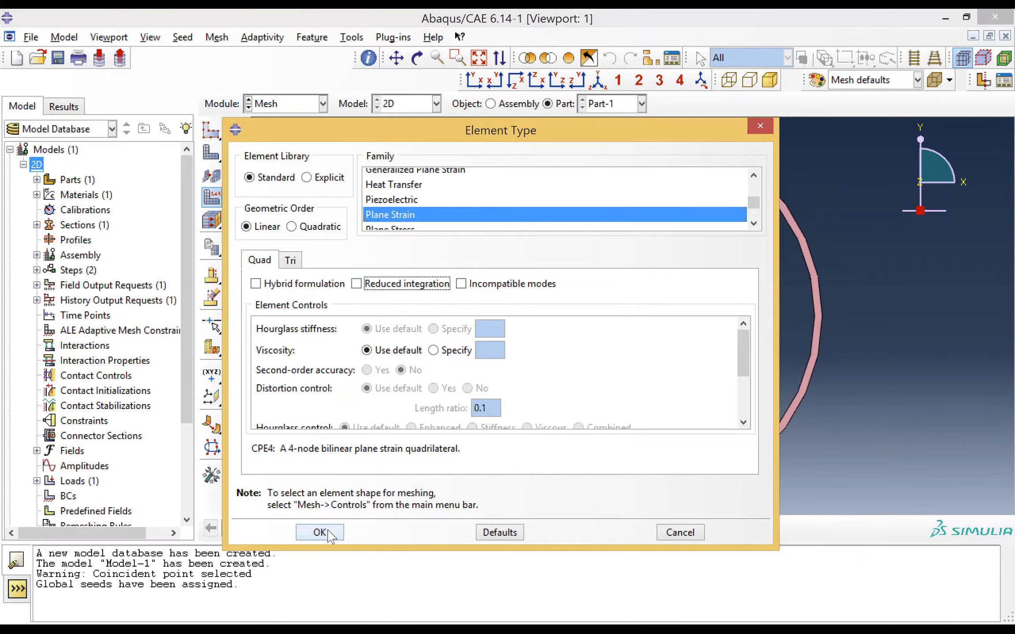
pyautogui.click(320, 533)
# Generate the mesh on the ring part
pyautogui.click(212, 153)
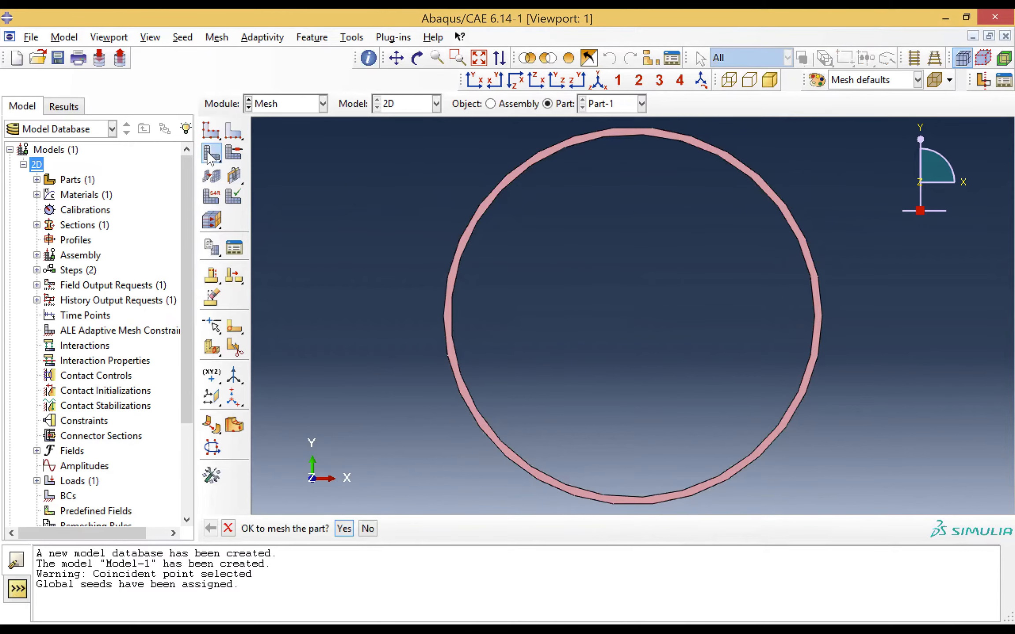
pyautogui.click(344, 528)
pyautogui.click(457, 58)
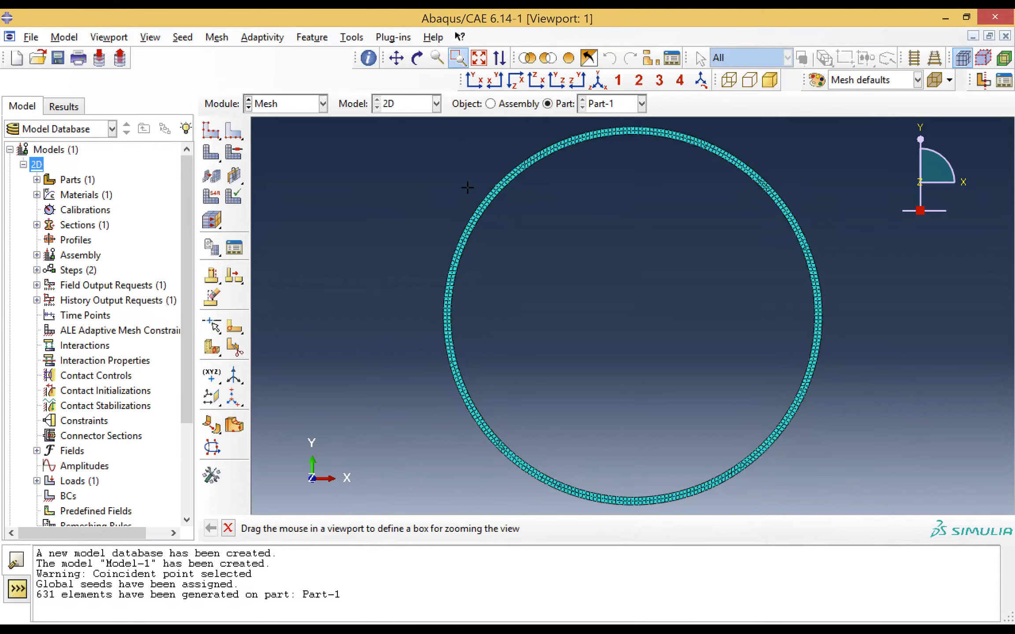
pyautogui.moveTo(465, 188); pyautogui.dragTo(496, 229)
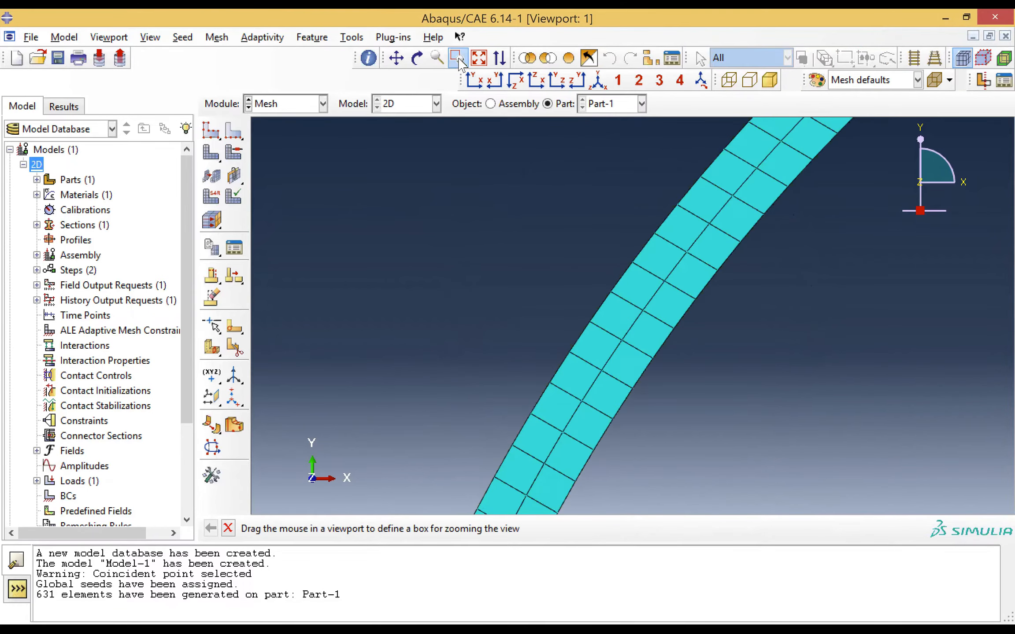
pyautogui.click(479, 57)
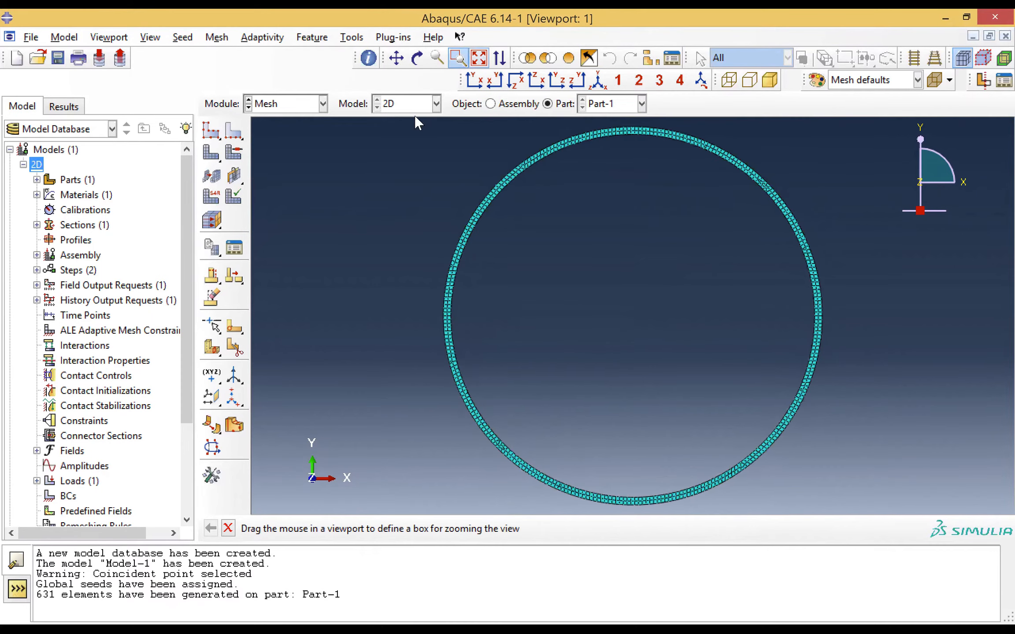
# Collapse the 2D model in the model tree and create a new Standard & Explicit model named 3D
pyautogui.click(308, 105)
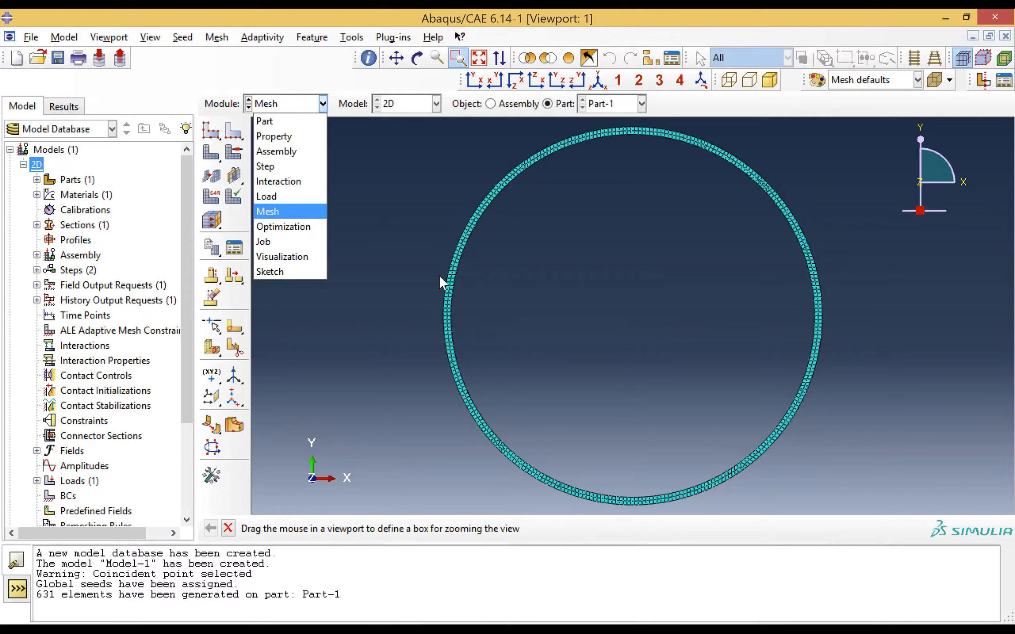
pyautogui.click(425, 261)
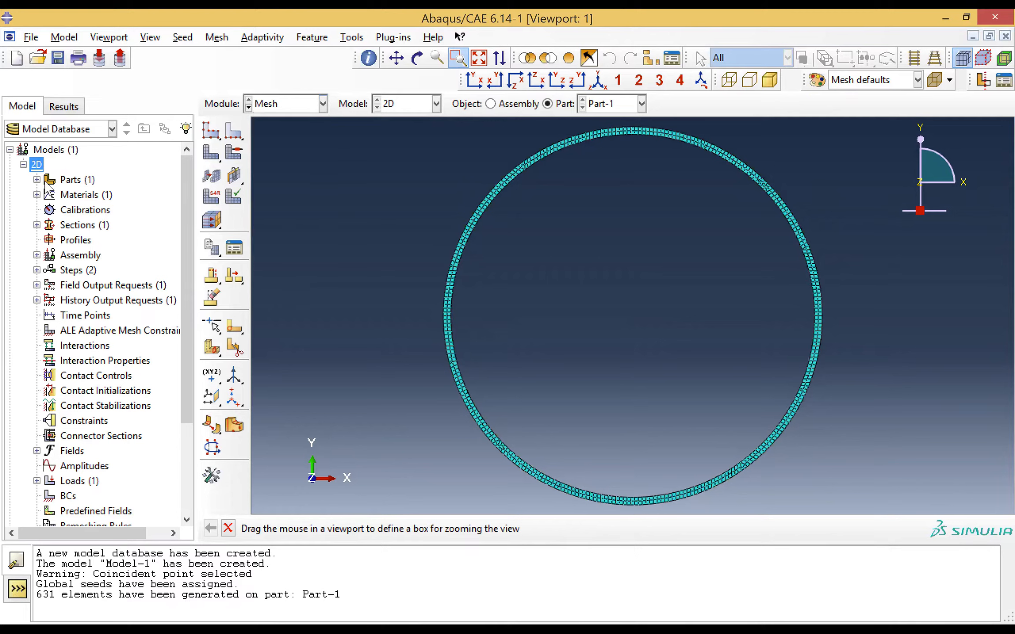
pyautogui.click(24, 165)
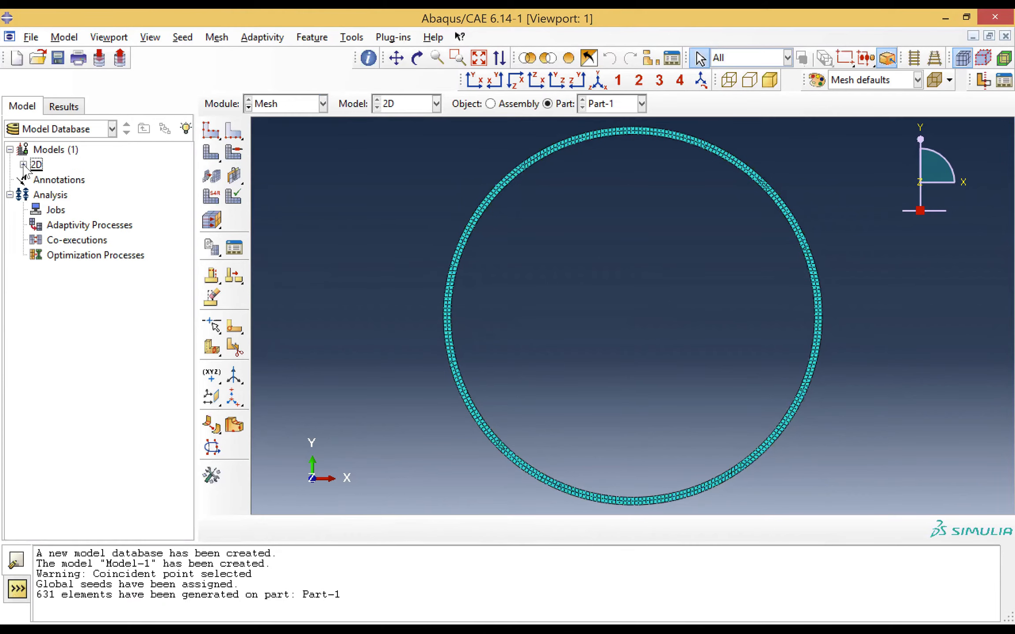
pyautogui.rightClick(64, 158)
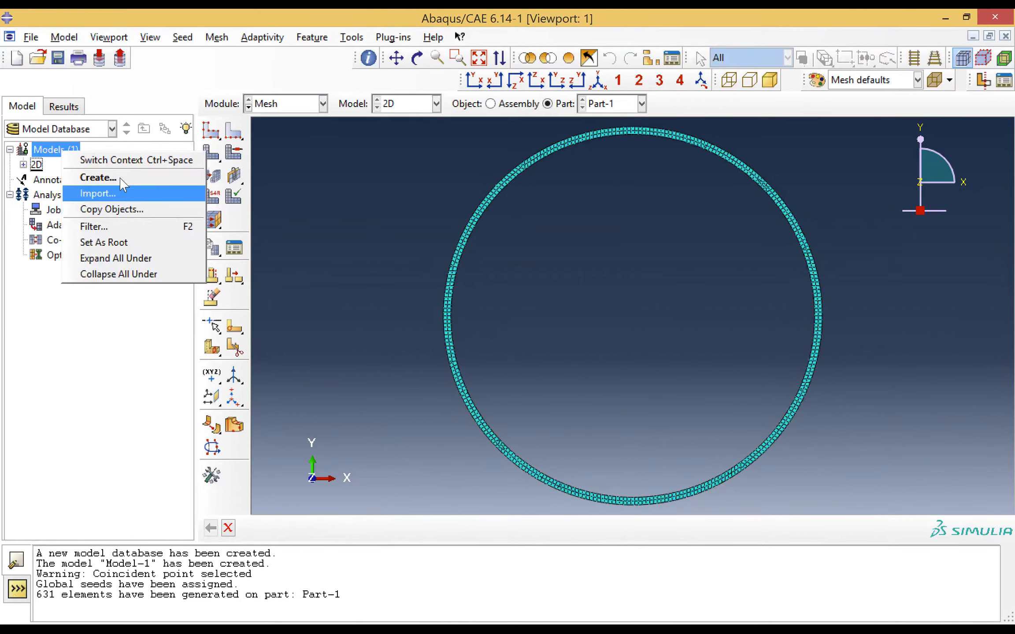
pyautogui.click(98, 178)
pyautogui.write('3D')
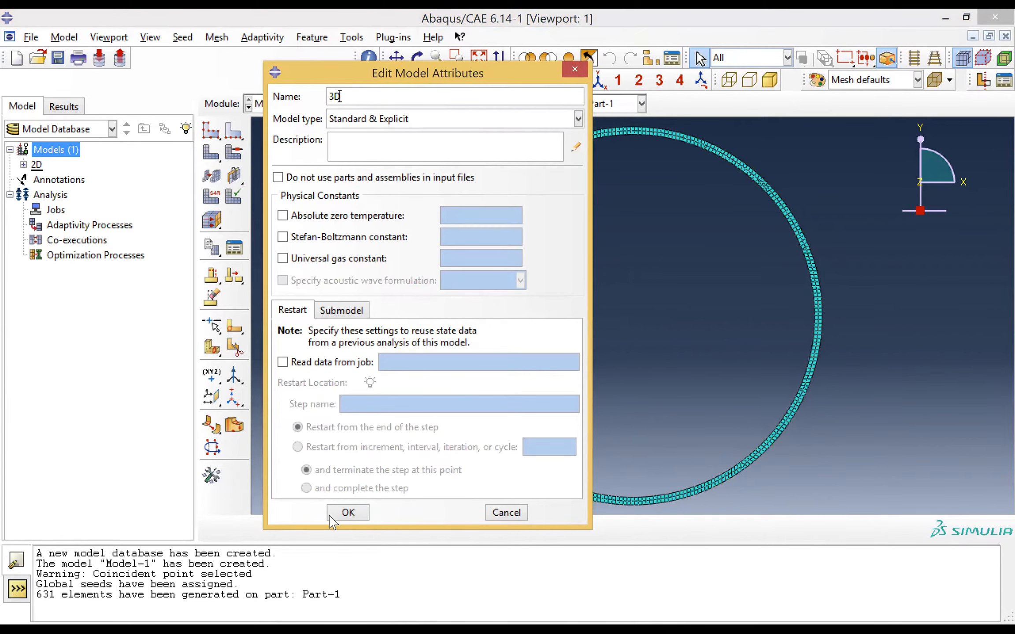
pyautogui.press('Return')
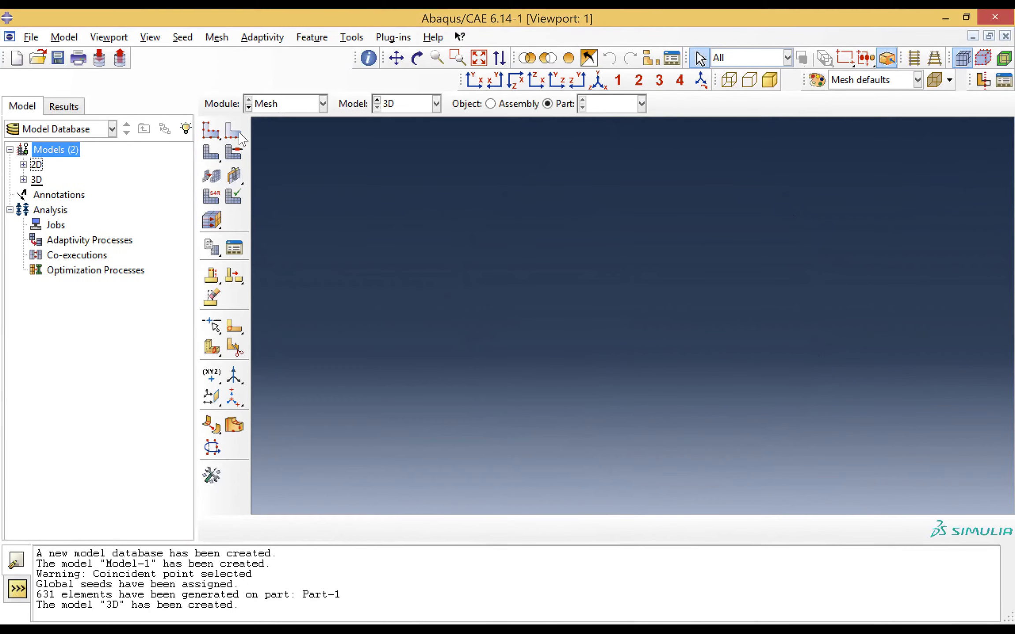
# In the Part module, create a 3D deformable solid part by revolution with an approximate size of 1
pyautogui.click(280, 105)
pyautogui.click(276, 121)
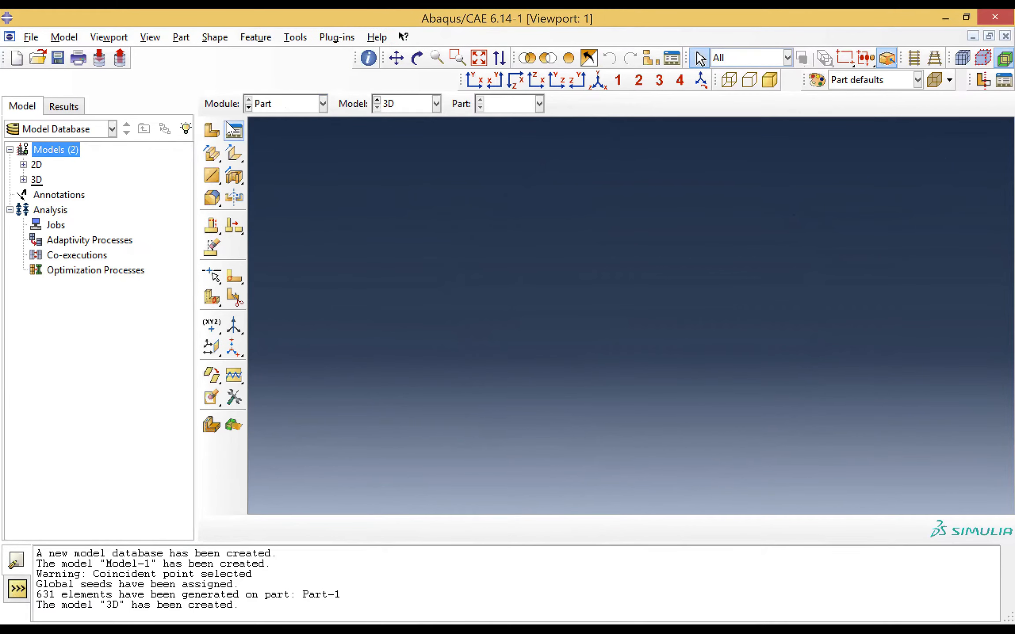
pyautogui.click(212, 134)
pyautogui.click(335, 208)
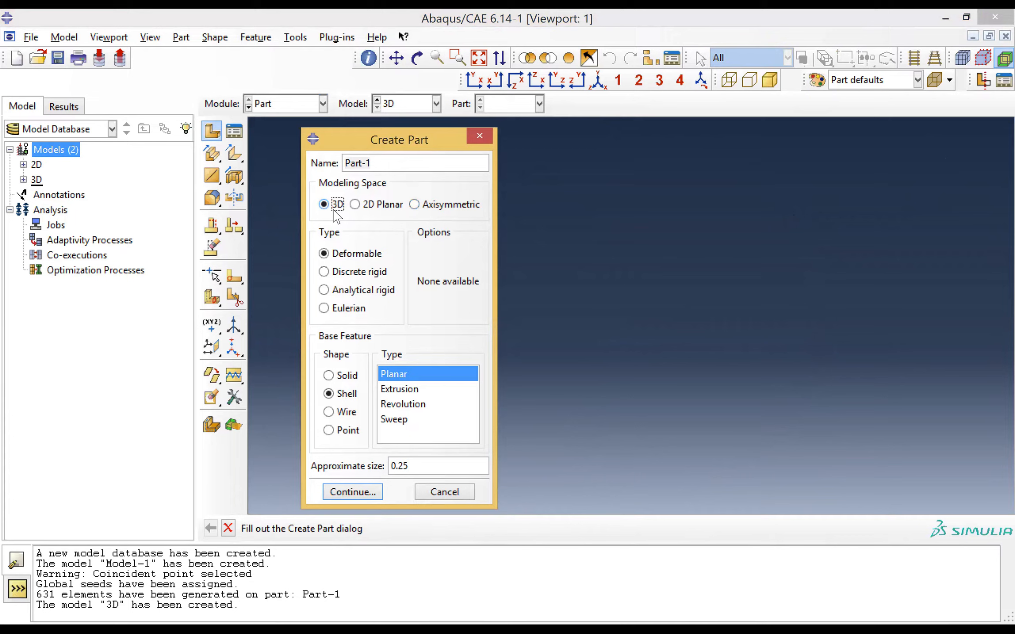
pyautogui.click(334, 377)
pyautogui.click(419, 390)
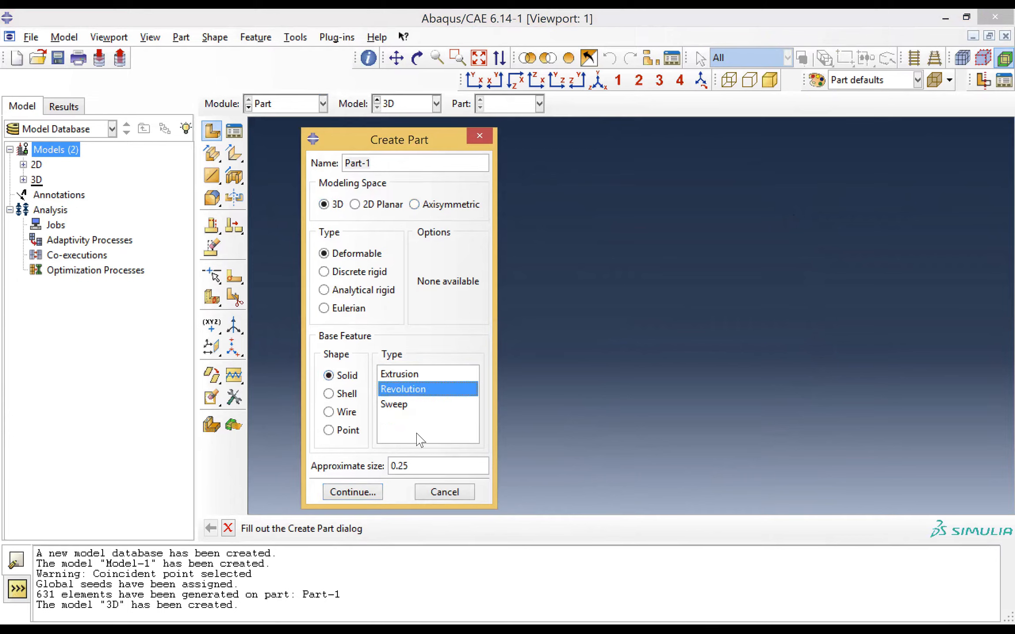
pyautogui.moveTo(419, 467); pyautogui.dragTo(324, 474)
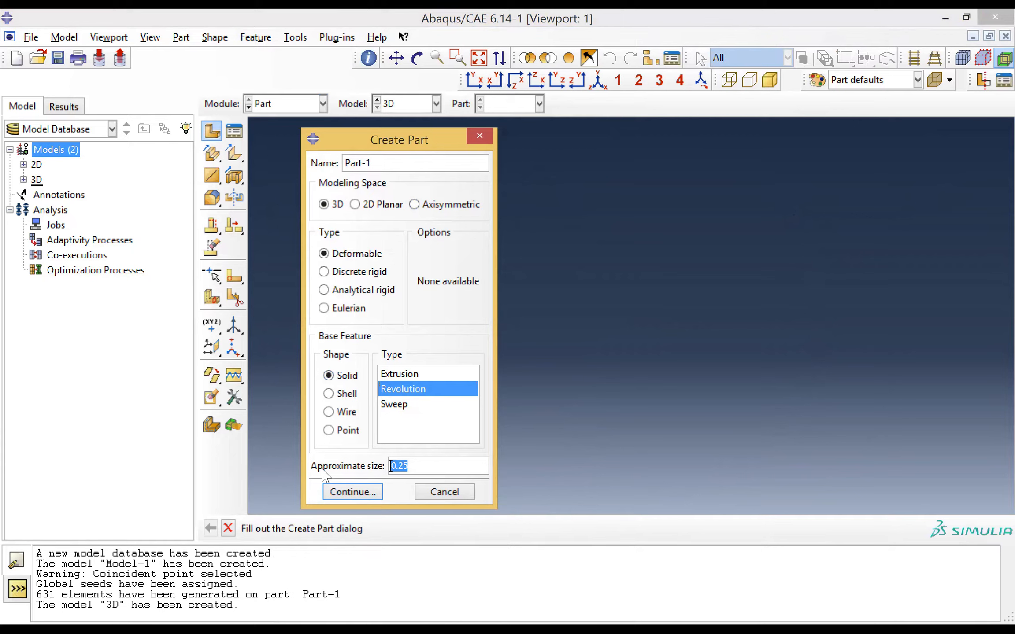
pyautogui.write('1')
pyautogui.click(378, 497)
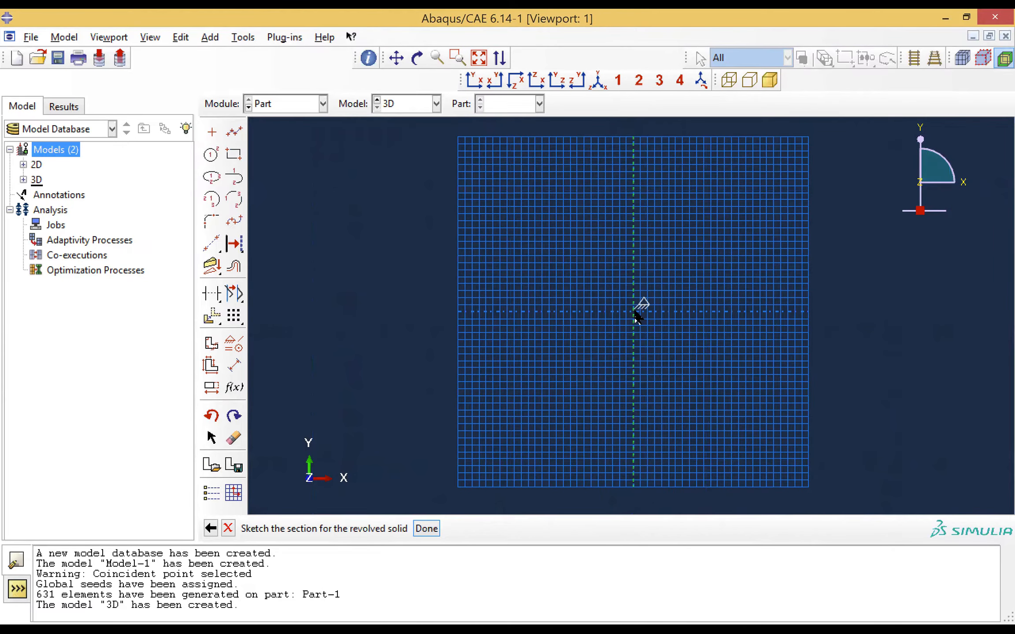
# Sketch a horizontal line about 0.18 long from the rotation axis at y 0.5 outward in positive X
pyautogui.scroll(-1, 634, 311)
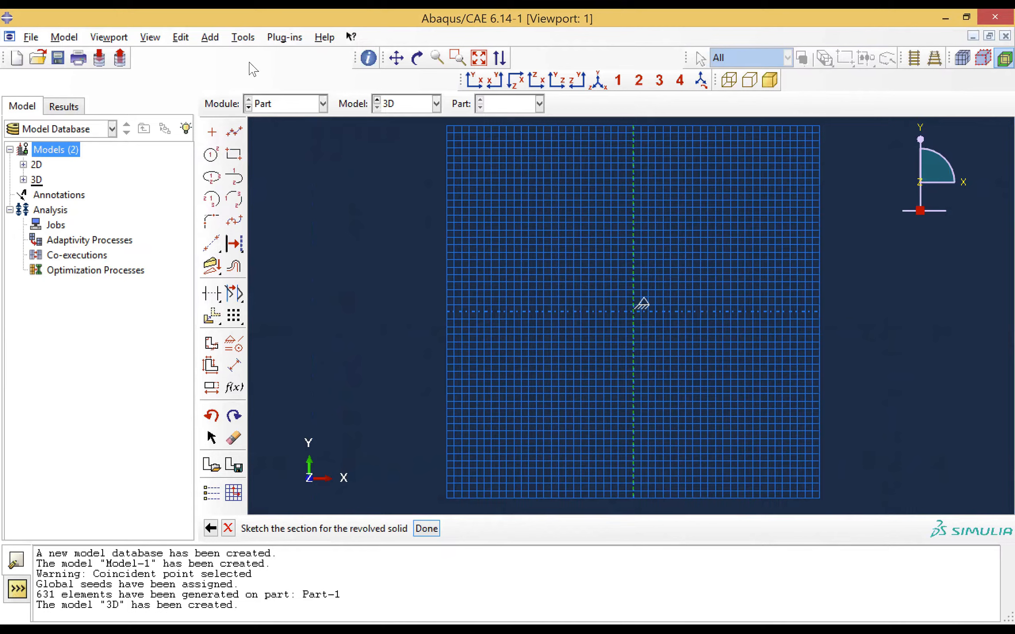
pyautogui.click(234, 134)
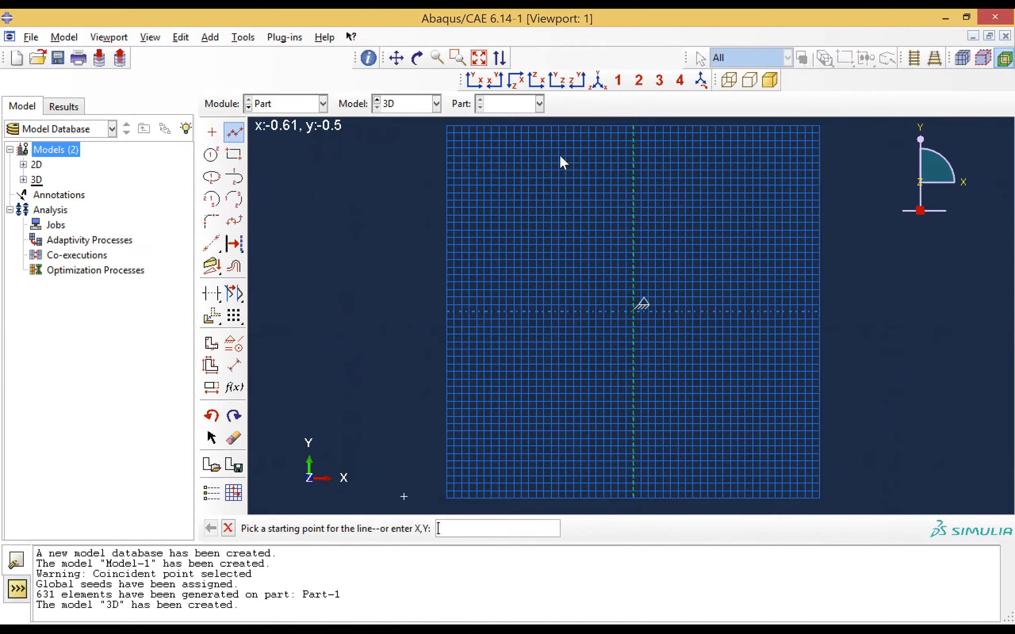
pyautogui.click(633, 126)
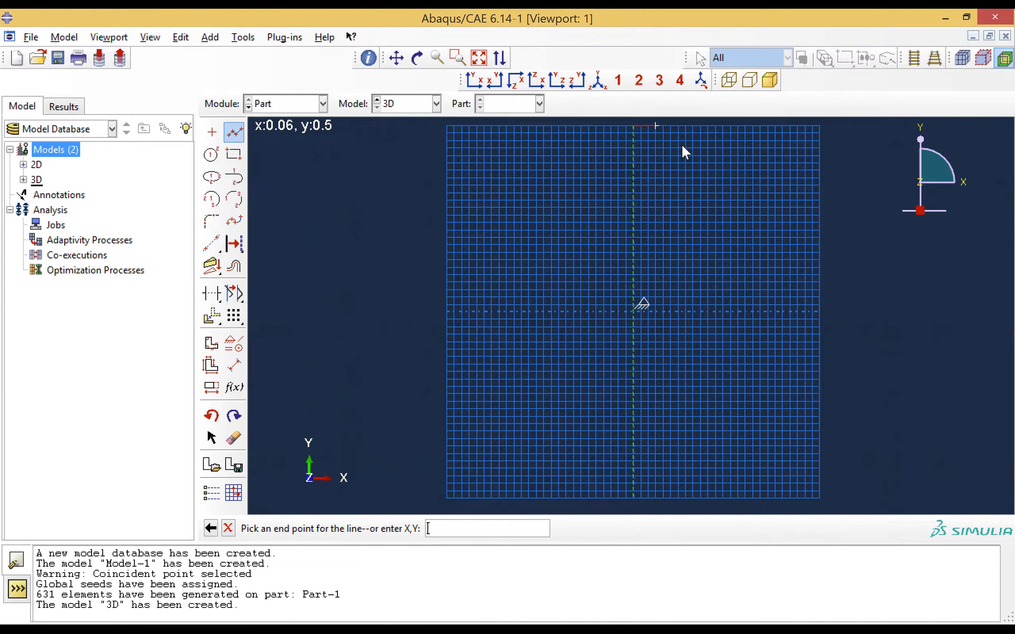
pyautogui.rightClick(700, 126)
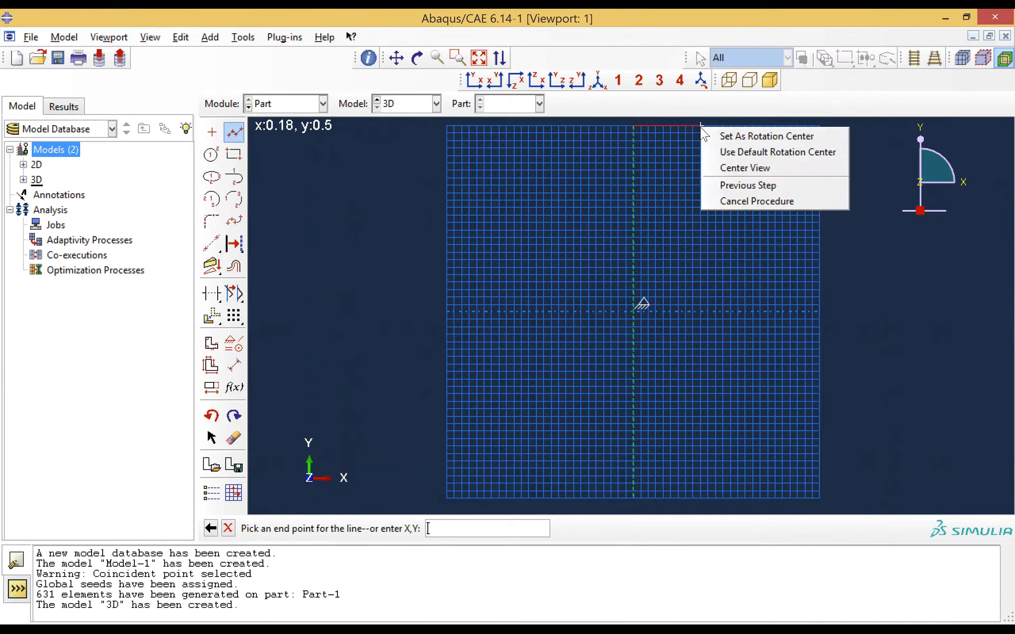
pyautogui.click(694, 129)
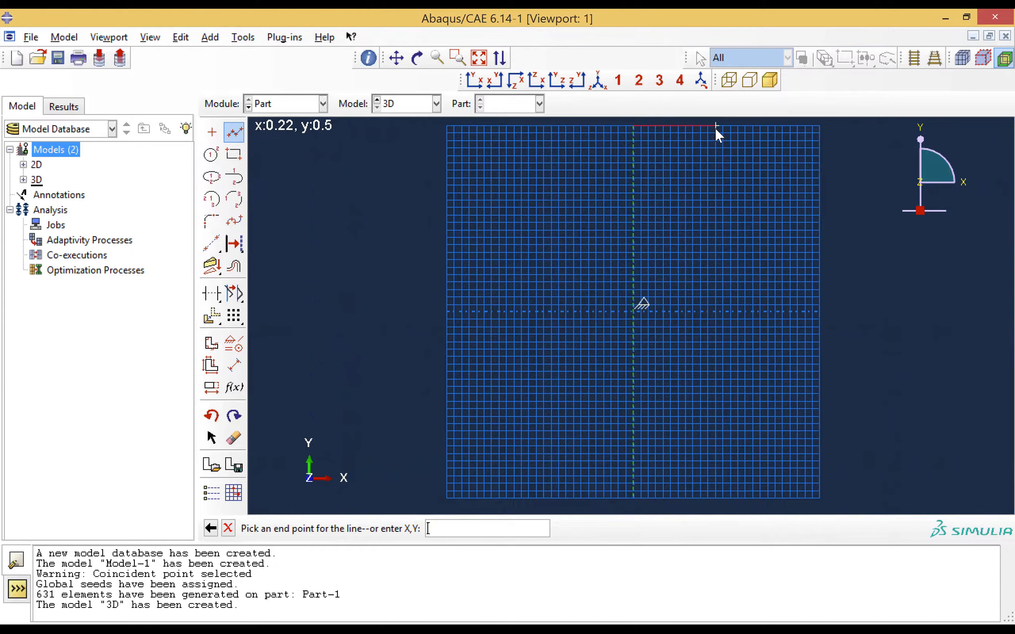
pyautogui.rightClick(708, 126)
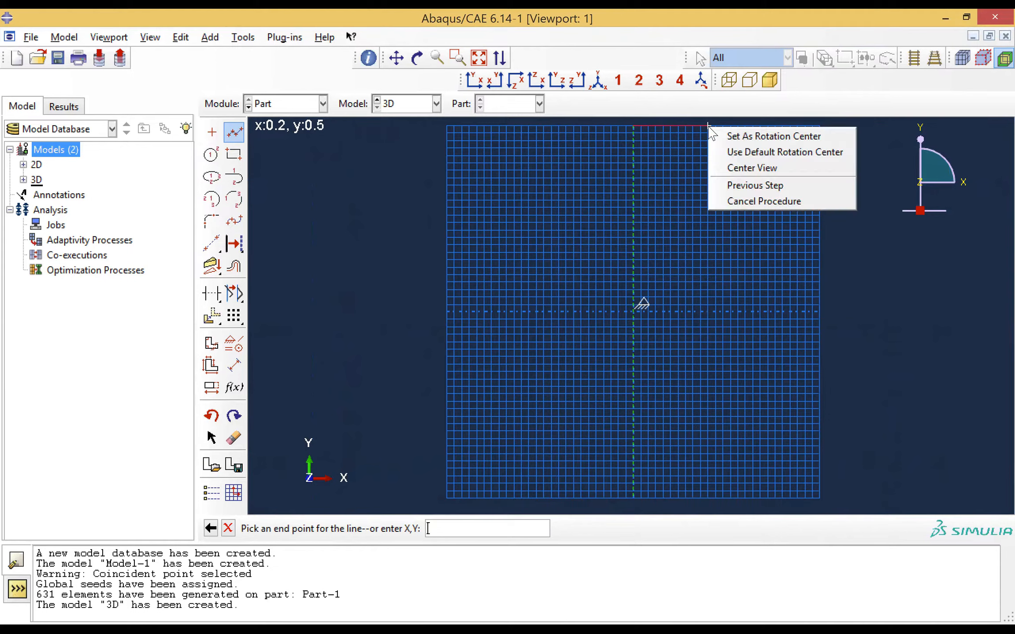
pyautogui.click(699, 125)
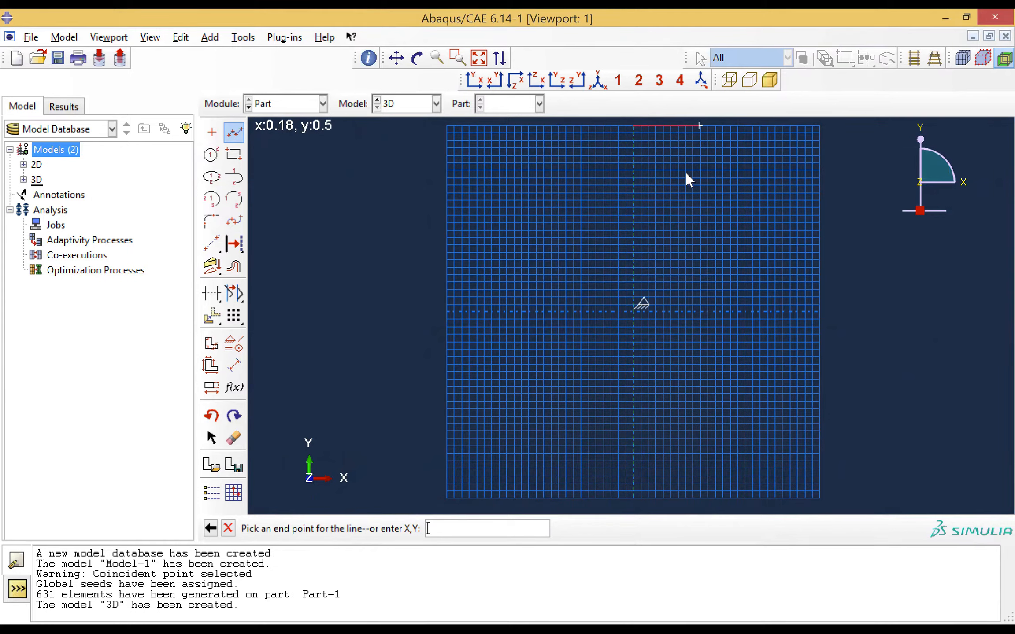
pyautogui.click(701, 126)
pyautogui.press('Escape')
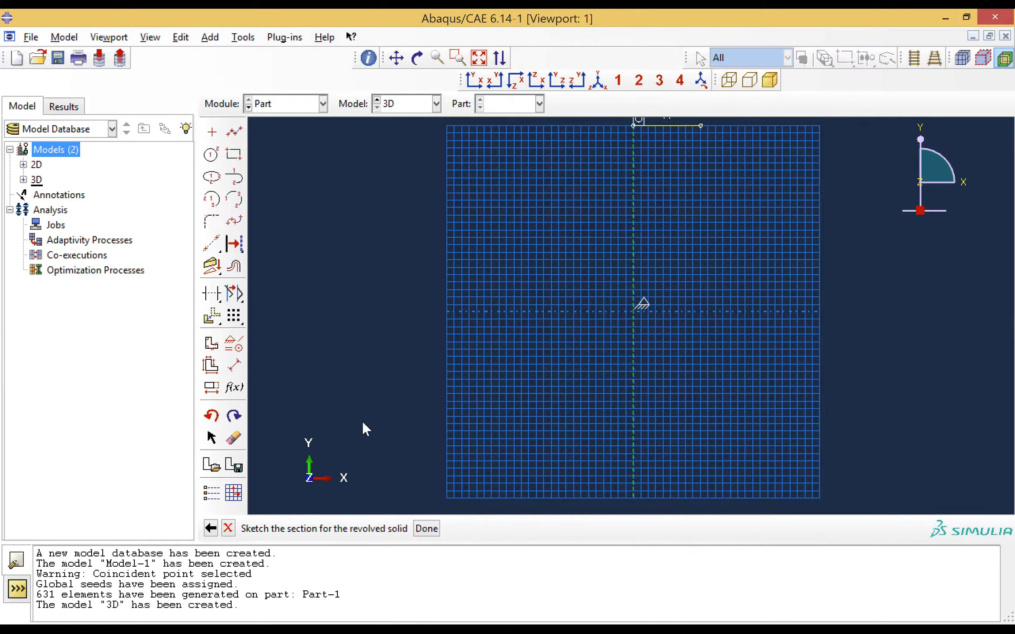
# Dimension the horizontal line and set its length to 125e-3
pyautogui.click(233, 365)
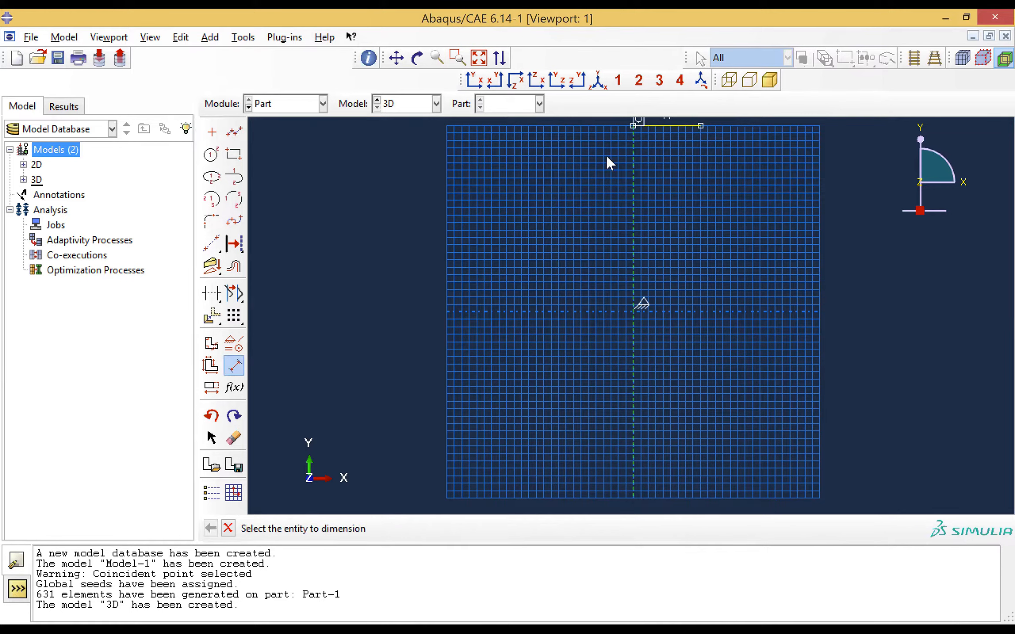
pyautogui.click(661, 126)
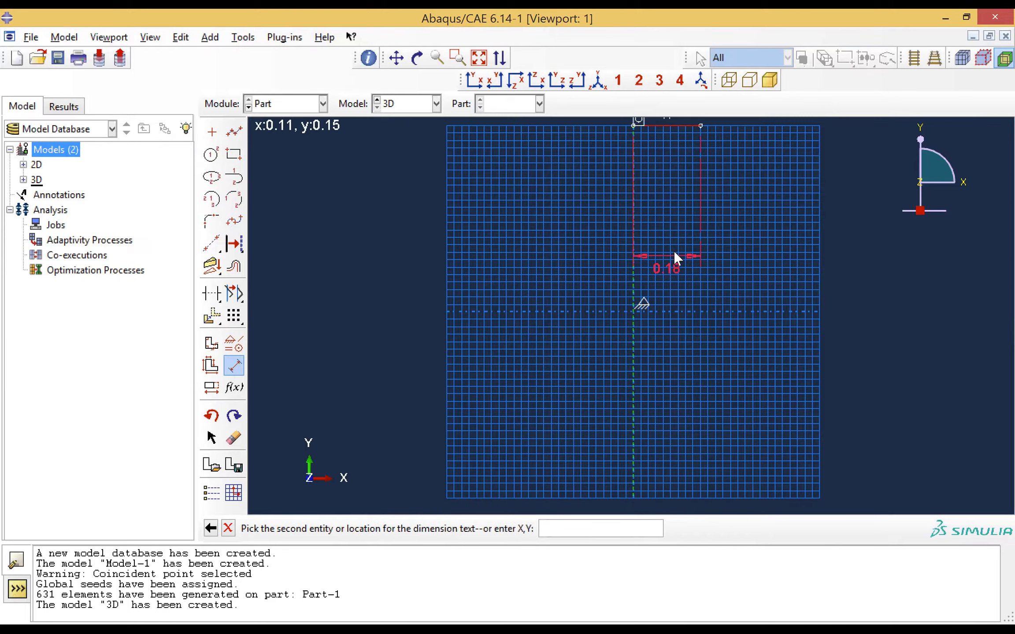
pyautogui.click(673, 251)
pyautogui.write('12')
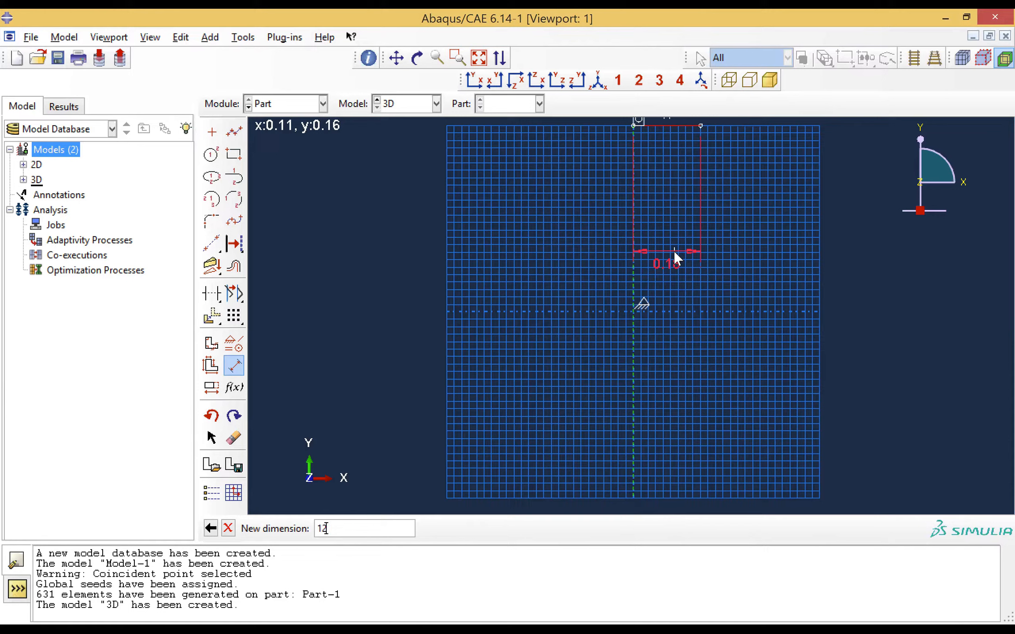
pyautogui.write('5e-3')
pyautogui.press('Return')
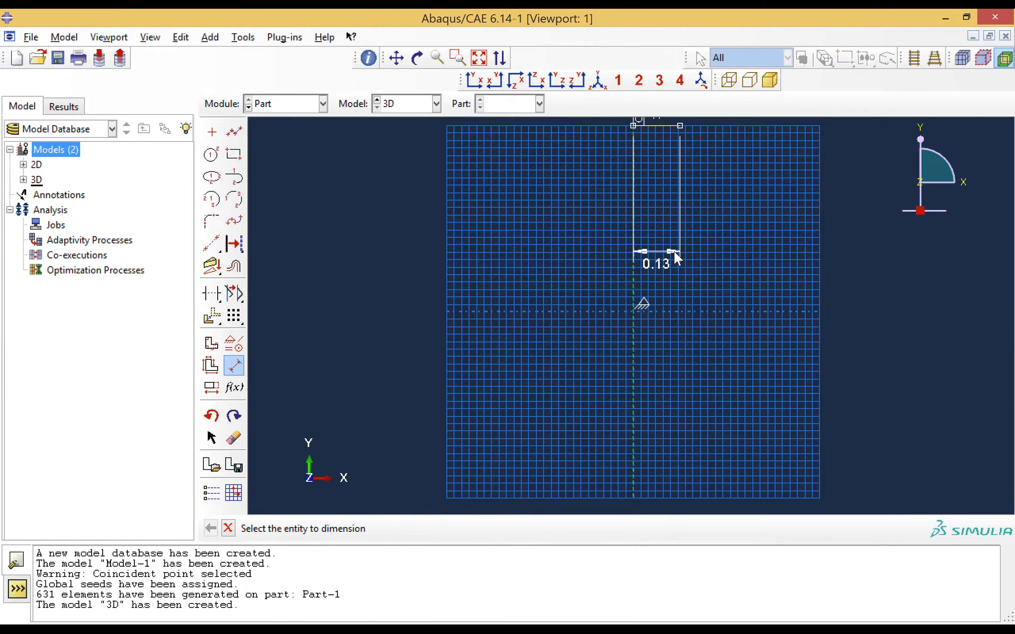
# Sketch a vertical line about 0.5 long from the horizontal line's outer end down to near the horizontal axis
pyautogui.click(234, 131)
pyautogui.click(680, 126)
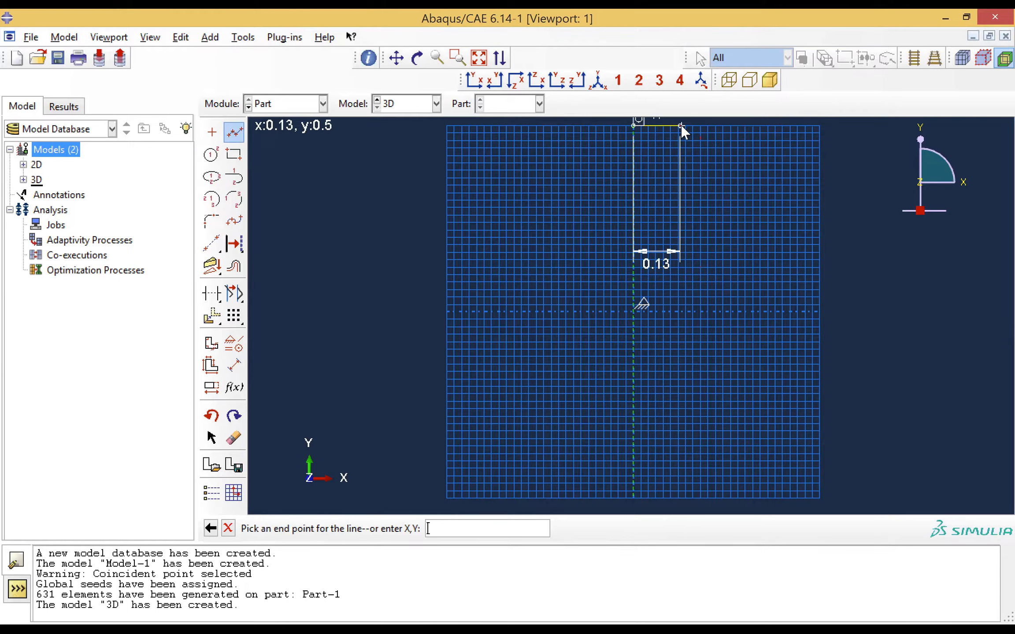
pyautogui.click(679, 310)
pyautogui.press('Escape')
pyautogui.click(234, 365)
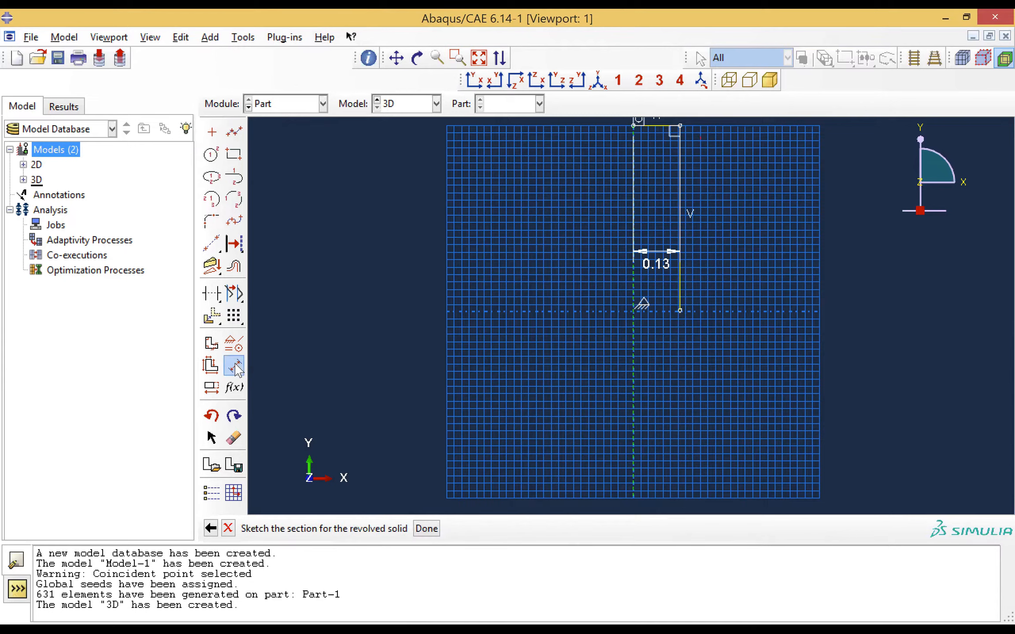
pyautogui.click(679, 240)
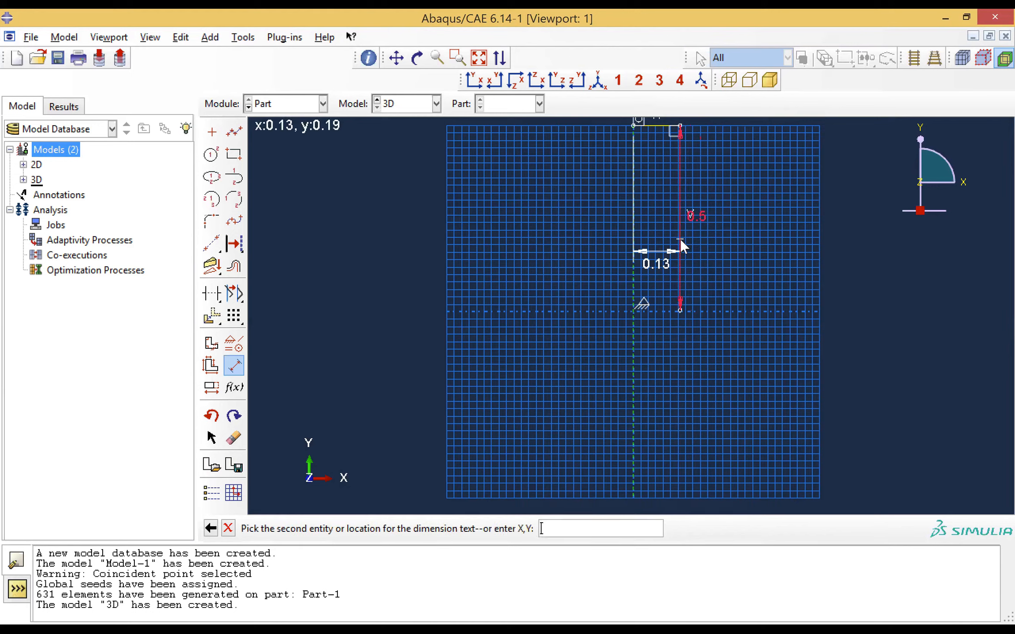
pyautogui.click(754, 254)
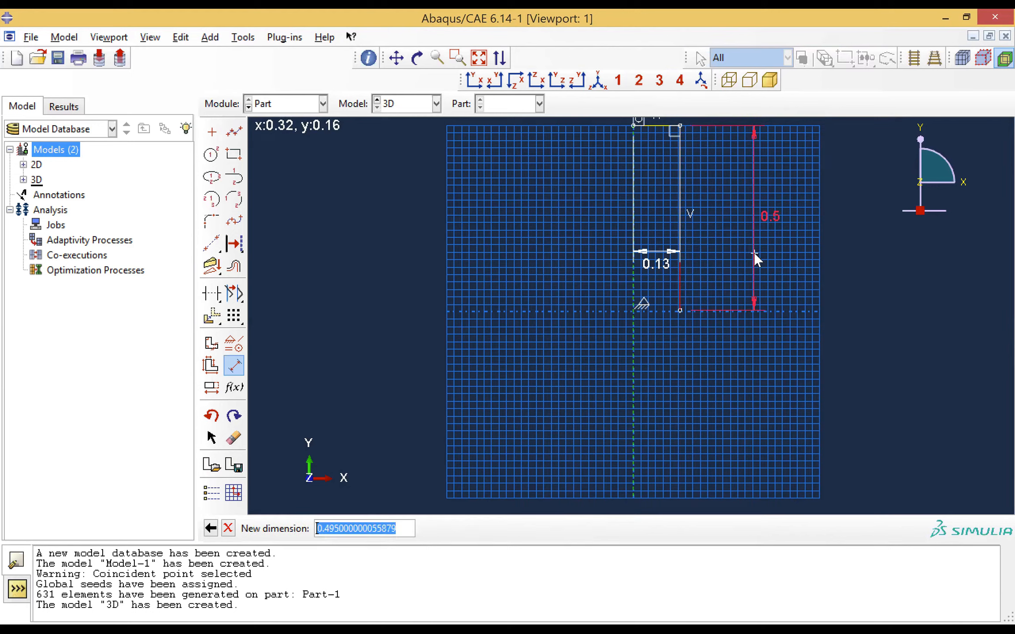
pyautogui.press('Escape')
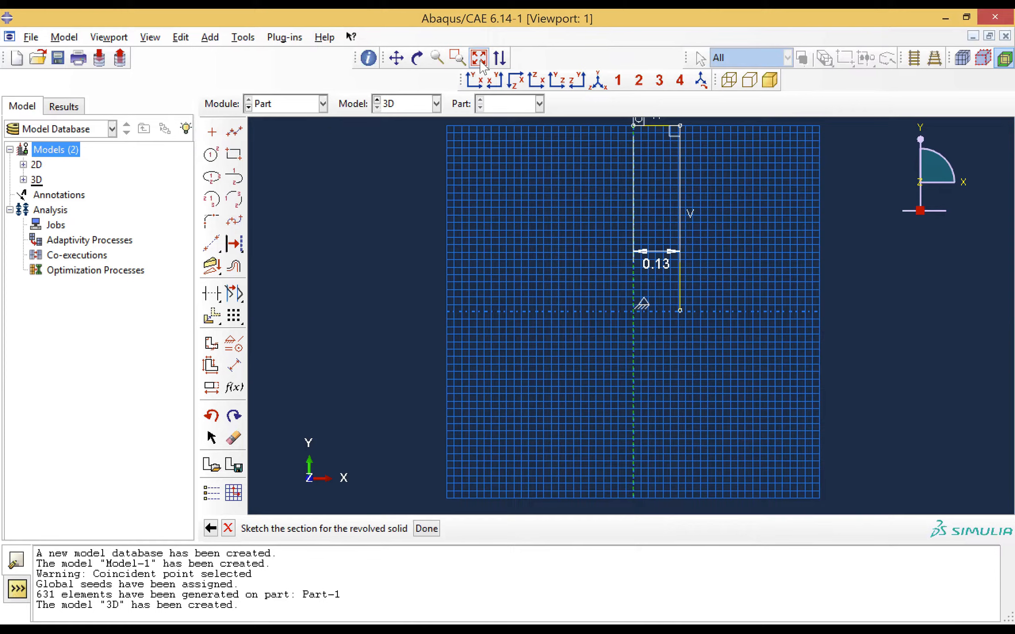
# Sketch a short horizontal line about 0.008 long from the vertical line's lower end toward the rotation axis
pyautogui.click(457, 58)
pyautogui.moveTo(660, 298); pyautogui.dragTo(715, 325)
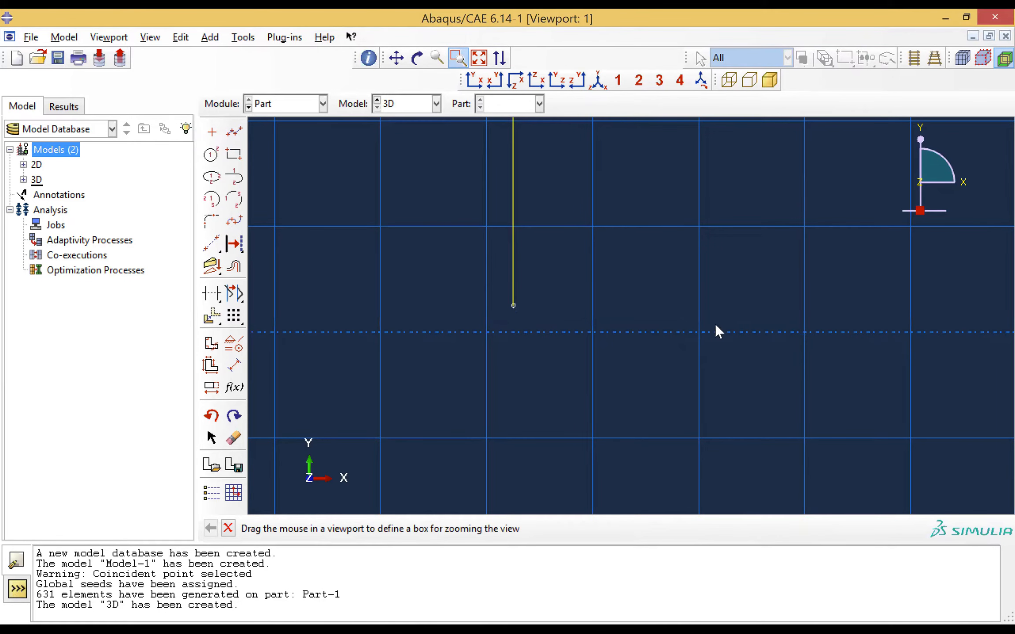
pyautogui.press('Escape')
pyautogui.click(234, 131)
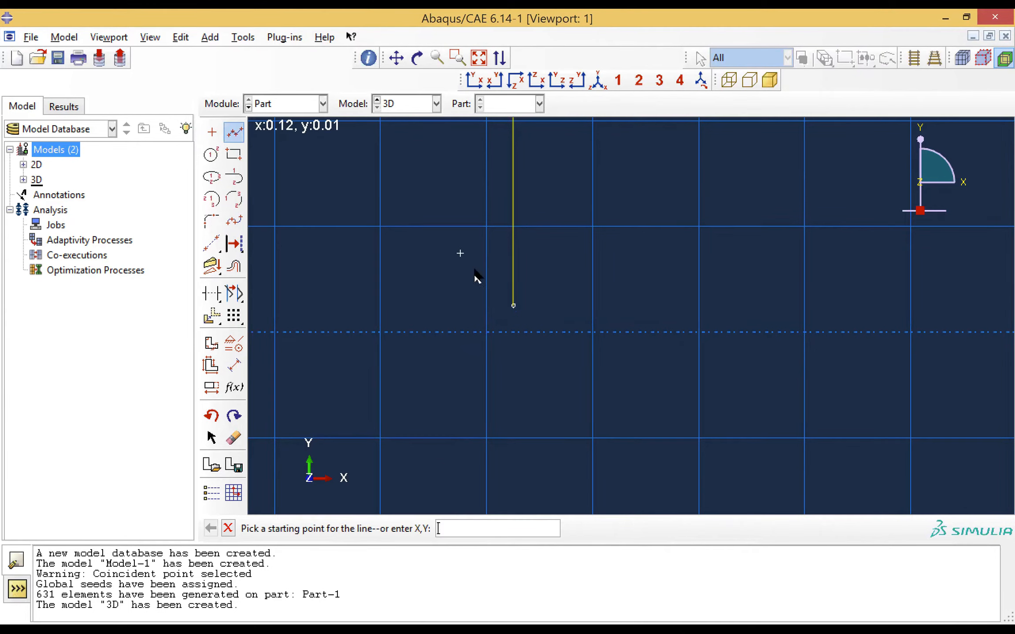
pyautogui.click(513, 306)
pyautogui.click(472, 306)
pyautogui.press('Escape')
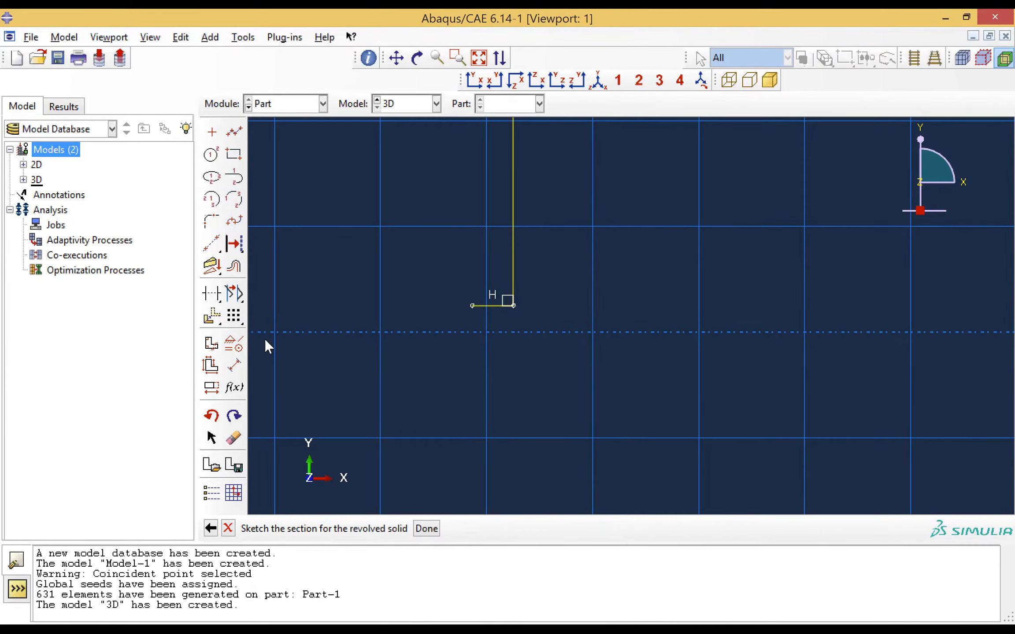
# Dimension the short lower line and set the wall thickness to 5e-3
pyautogui.click(234, 365)
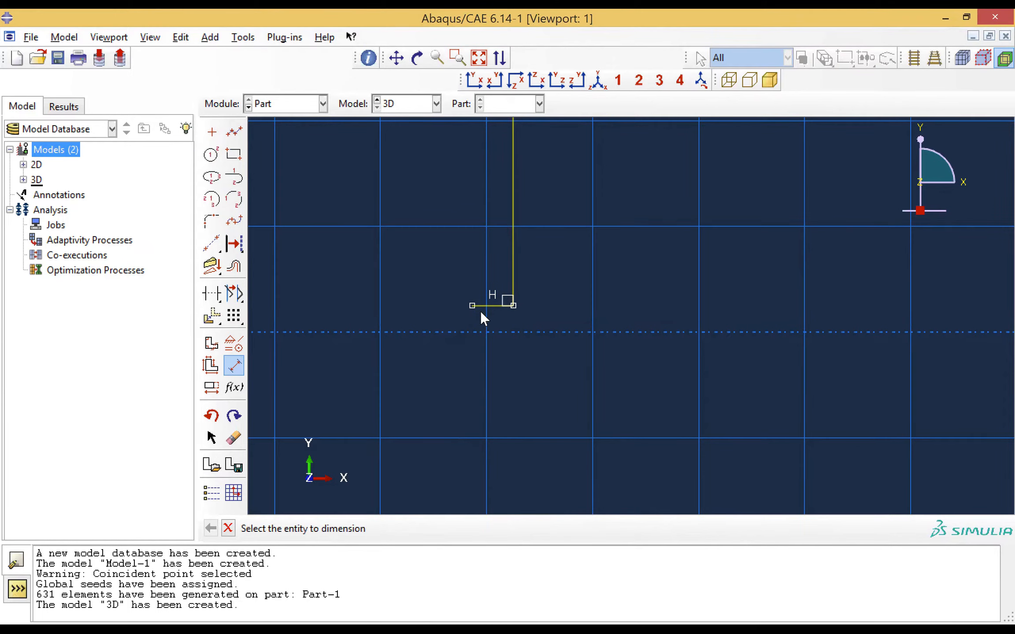
pyautogui.click(485, 307)
pyautogui.click(485, 344)
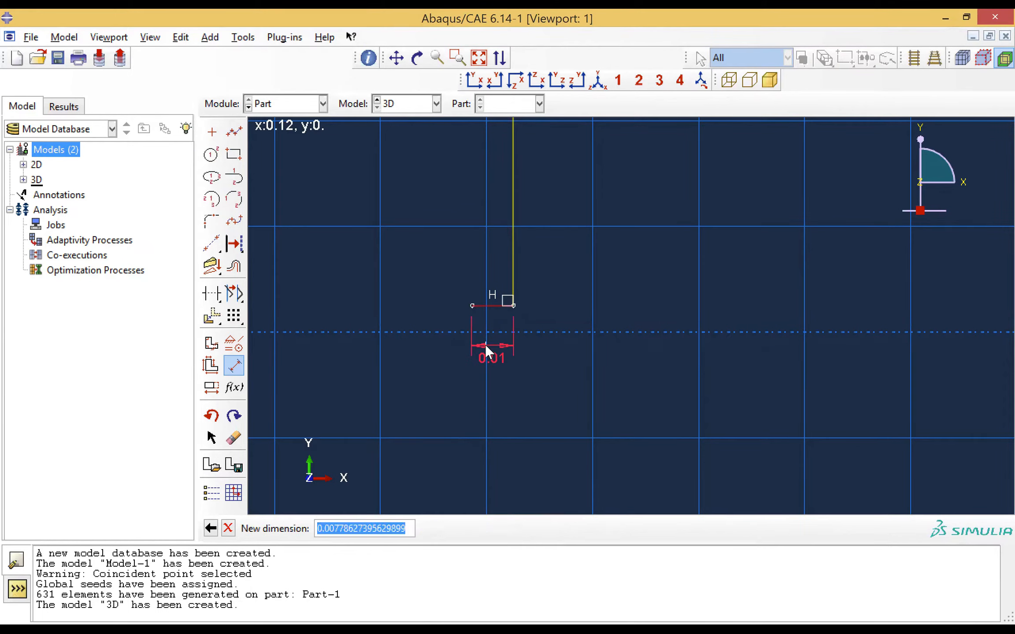
pyautogui.write('5')
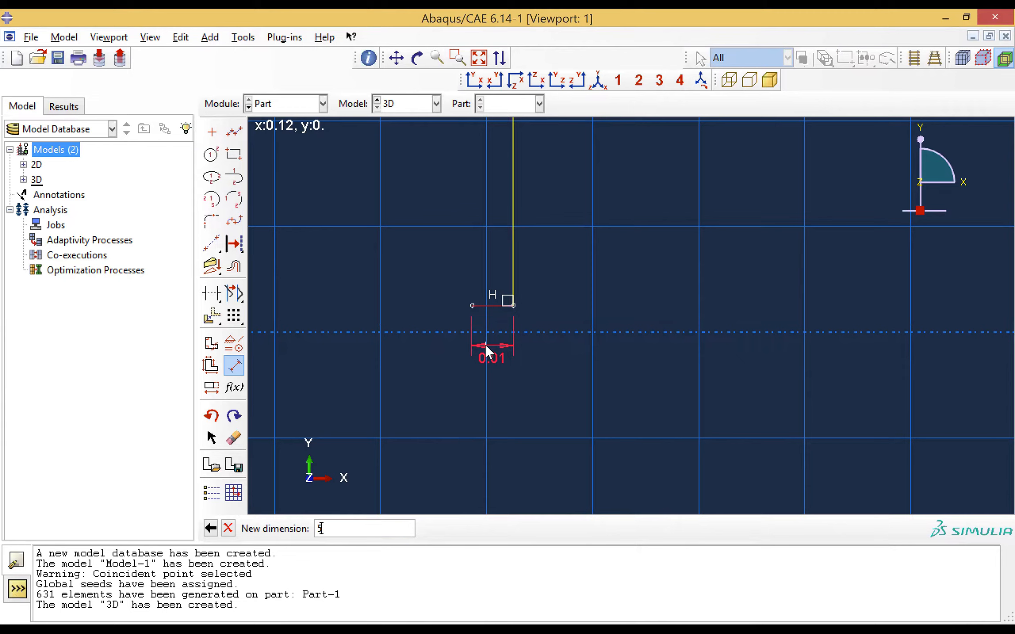
pyautogui.write('e-3')
pyautogui.press('Return')
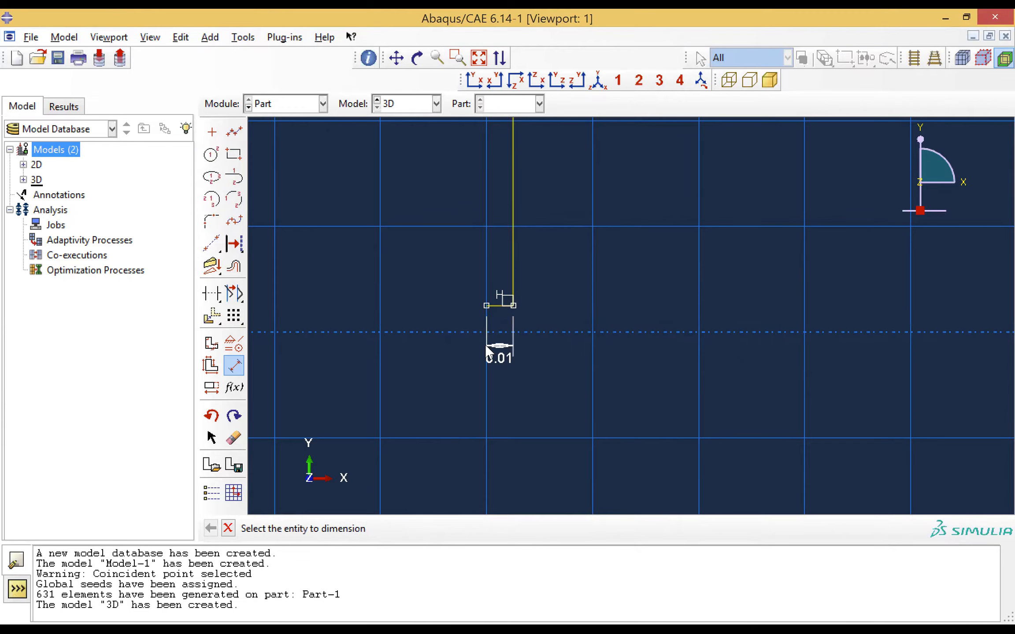
# Sketch a vertical line about 0.02 long upward from the inner end of the short lower line
pyautogui.click(234, 132)
pyautogui.click(486, 304)
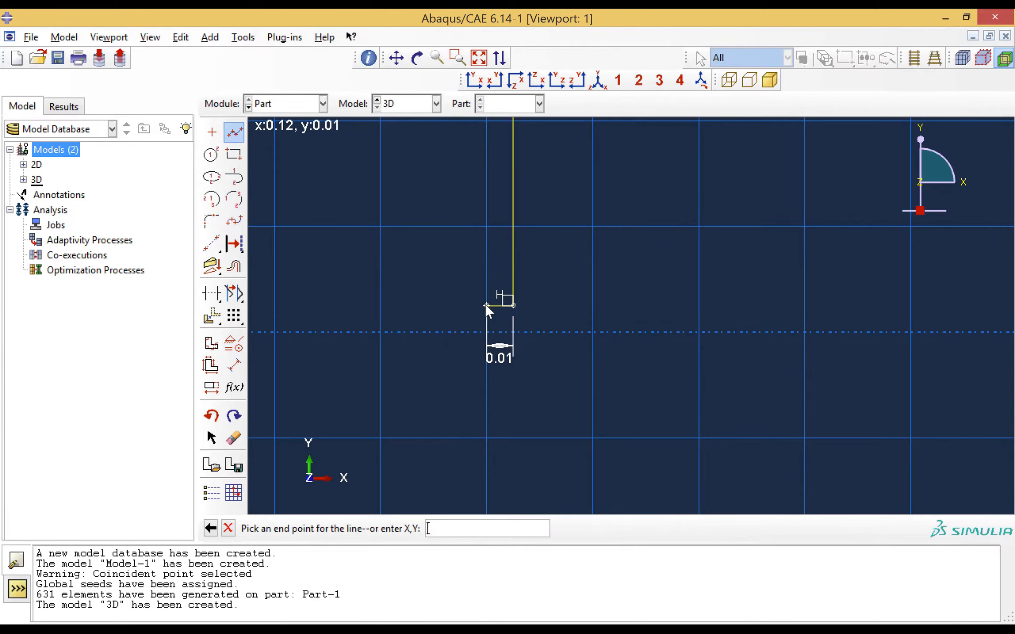
pyautogui.doubleClick(486, 212)
pyautogui.press('Escape')
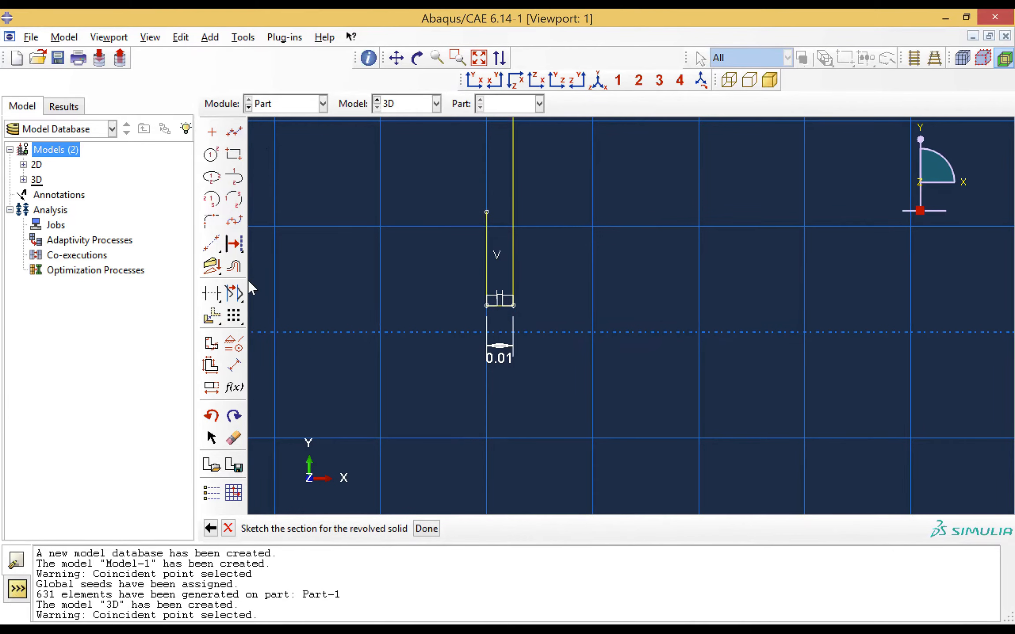
# Dimension the inner vertical line and set its length to 495e-3
pyautogui.click(234, 365)
pyautogui.click(486, 268)
pyautogui.click(428, 268)
pyautogui.write('4')
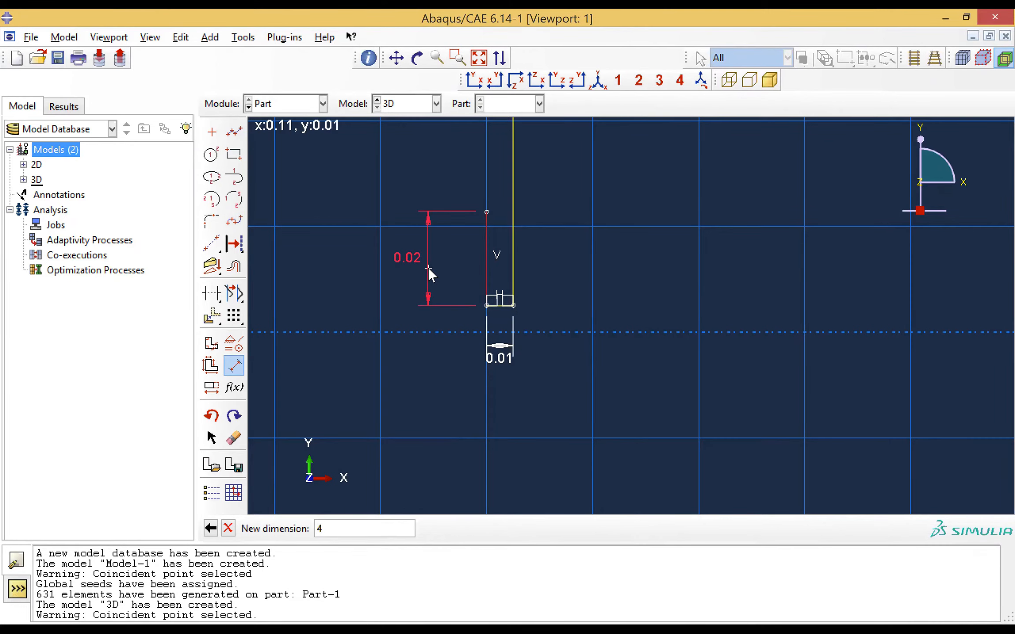
pyautogui.write('95e-3')
pyautogui.press('Return')
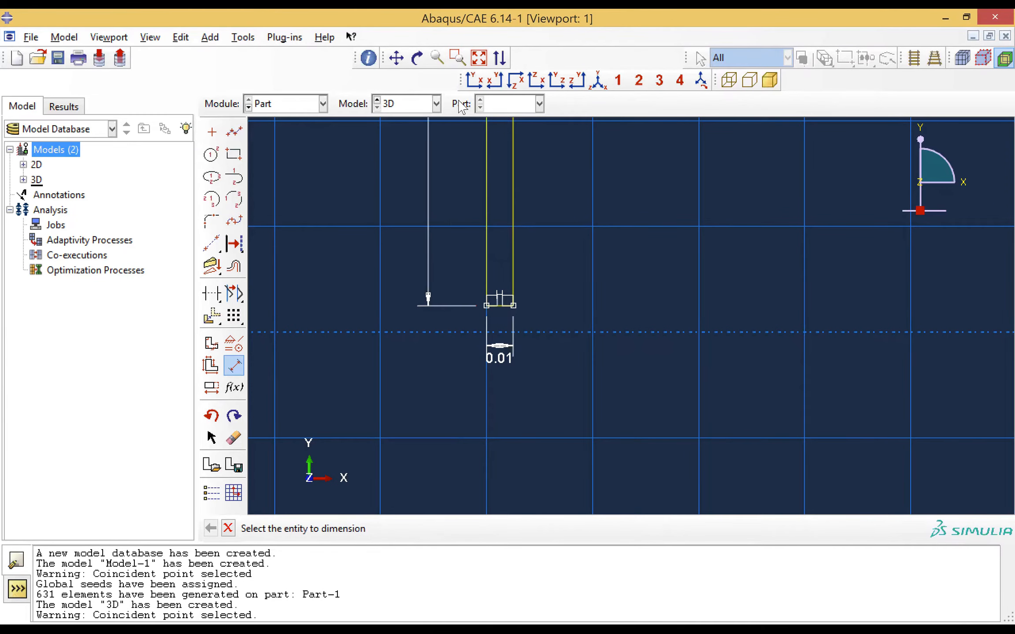
# Sketch a horizontal line about 0.12 long from the inner vertical line's upper end to the rotation axis
pyautogui.click(479, 58)
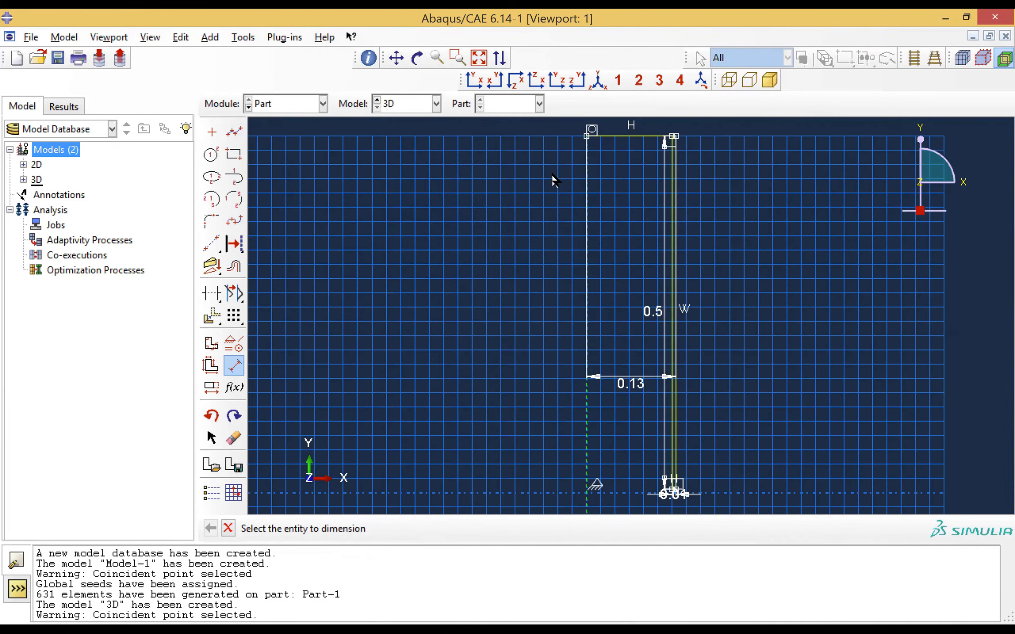
pyautogui.click(458, 57)
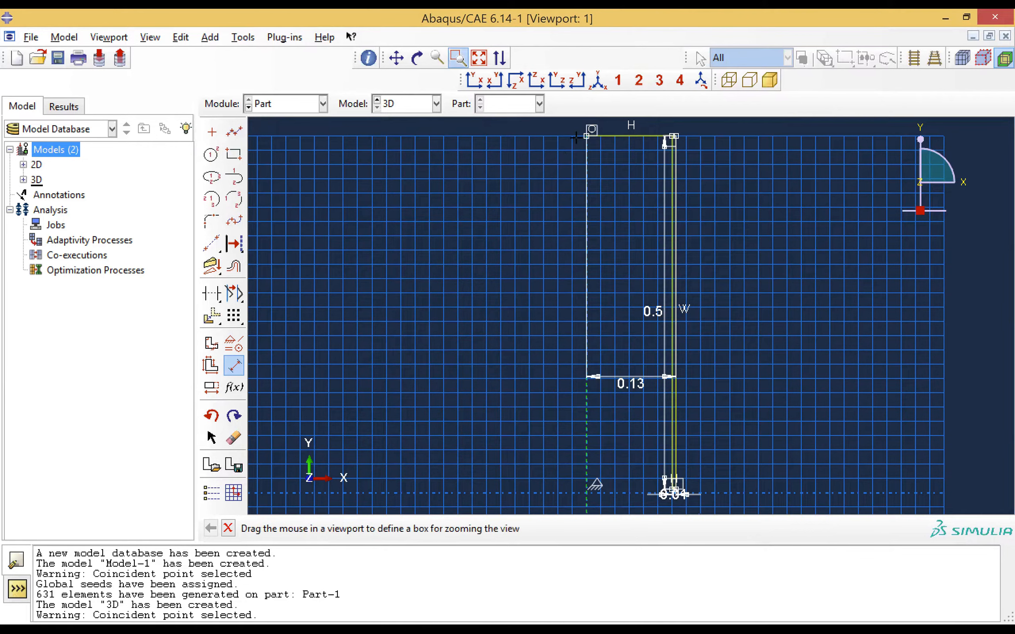
pyautogui.moveTo(579, 131); pyautogui.dragTo(703, 159)
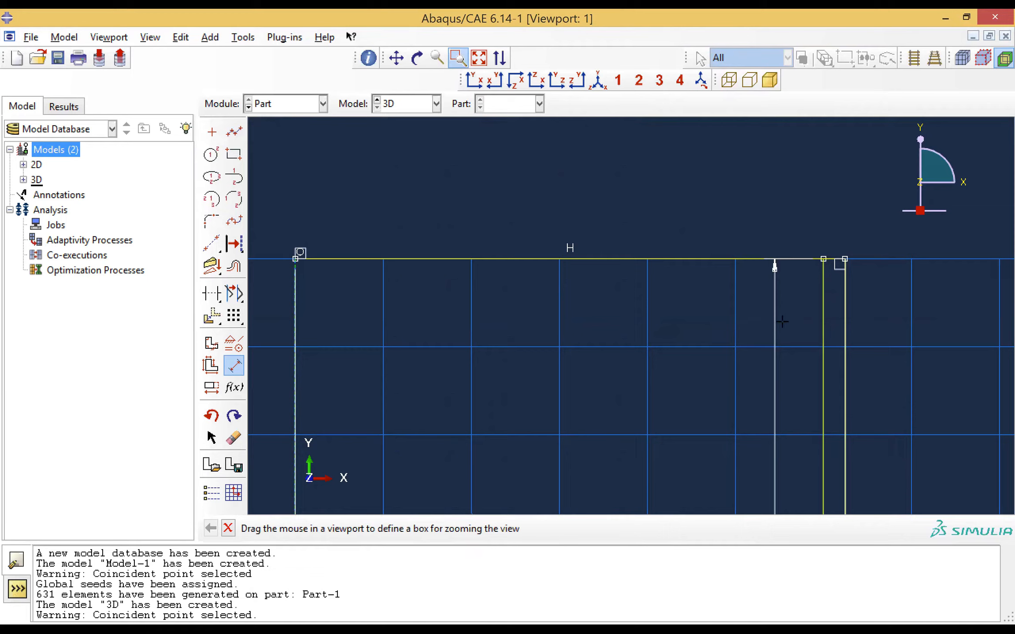
pyautogui.press('Escape')
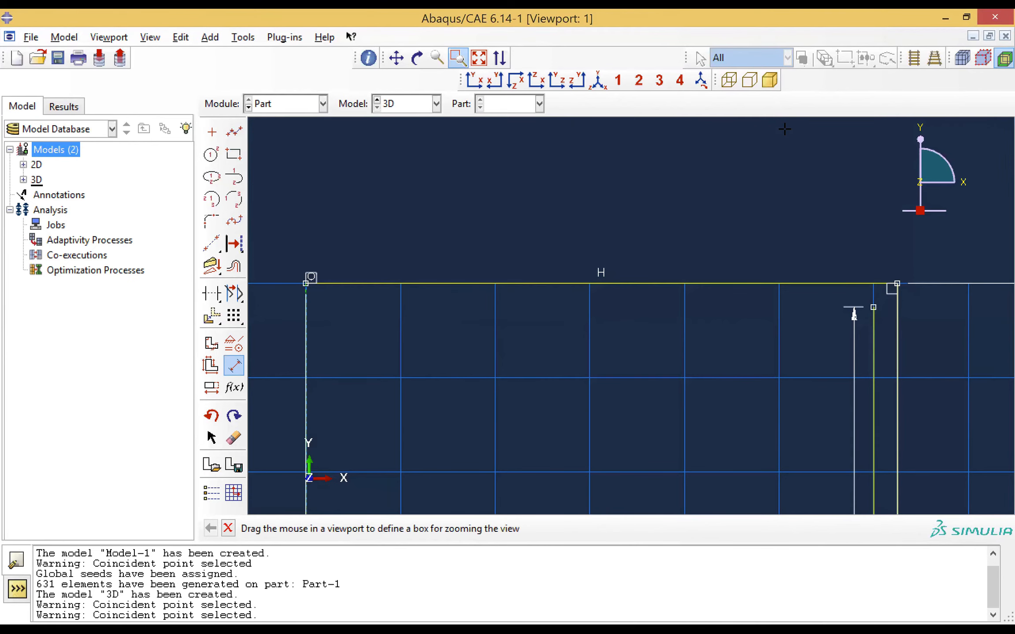
pyautogui.click(233, 132)
pyautogui.click(871, 307)
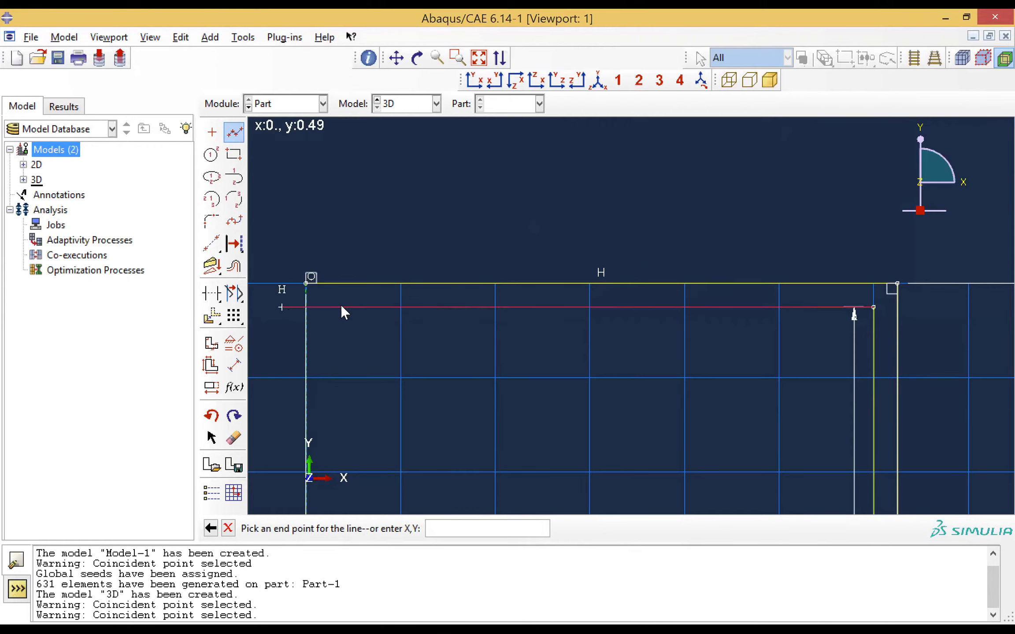
pyautogui.click(307, 307)
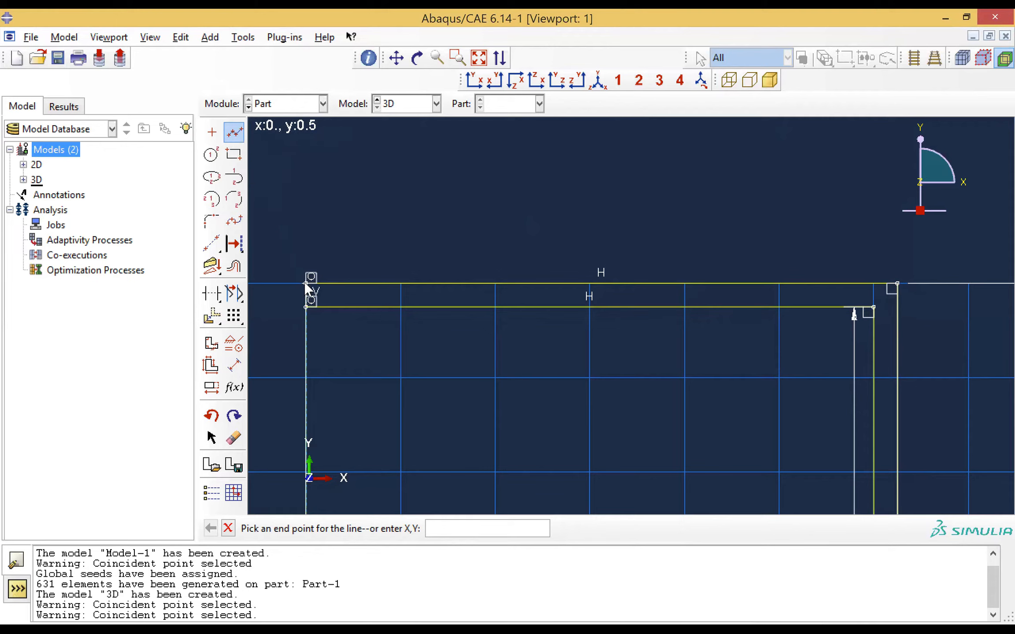
# Finish the thin-walled section sketch and revolve it 90 degrees into a solid part
pyautogui.press('Escape')
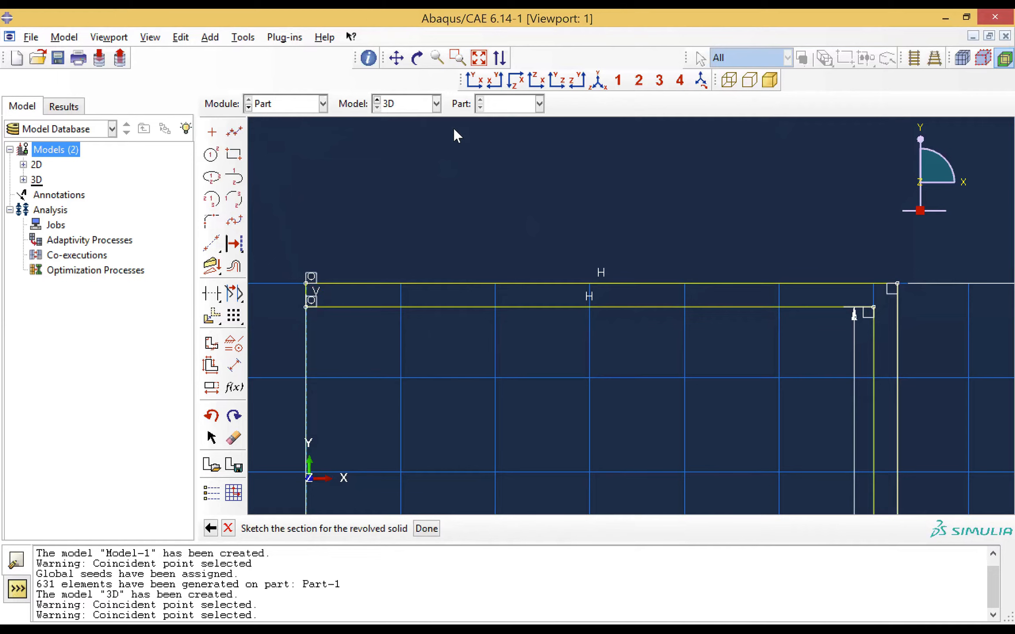
pyautogui.click(479, 58)
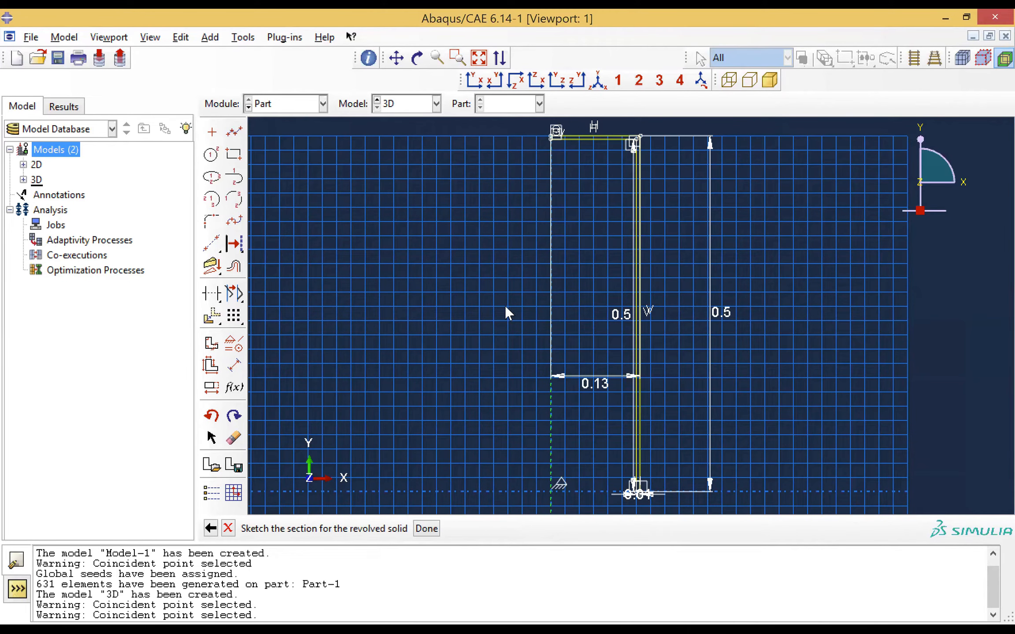
pyautogui.click(427, 529)
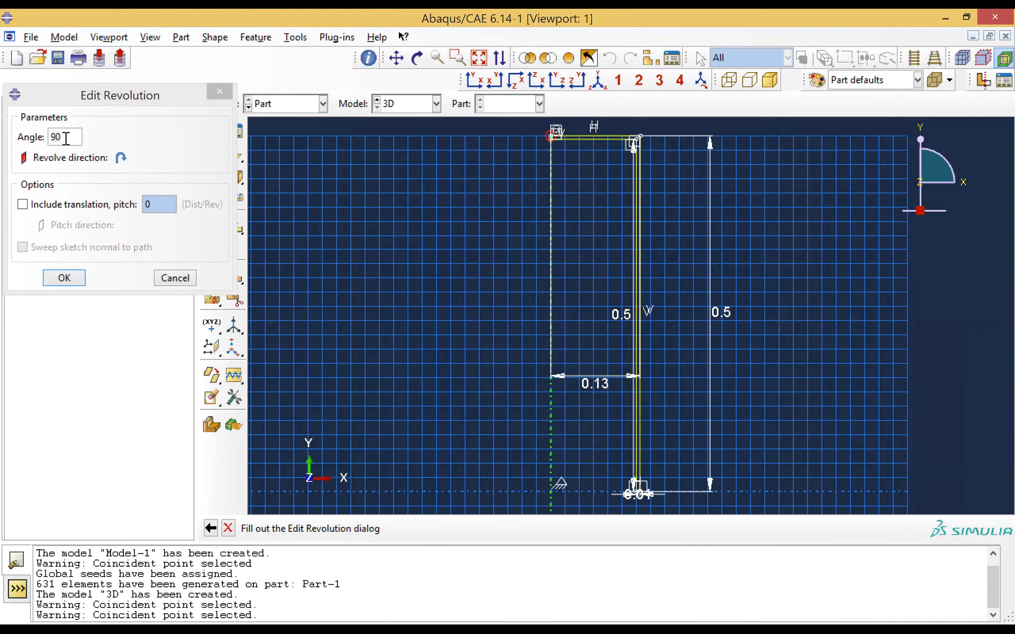
pyautogui.click(64, 278)
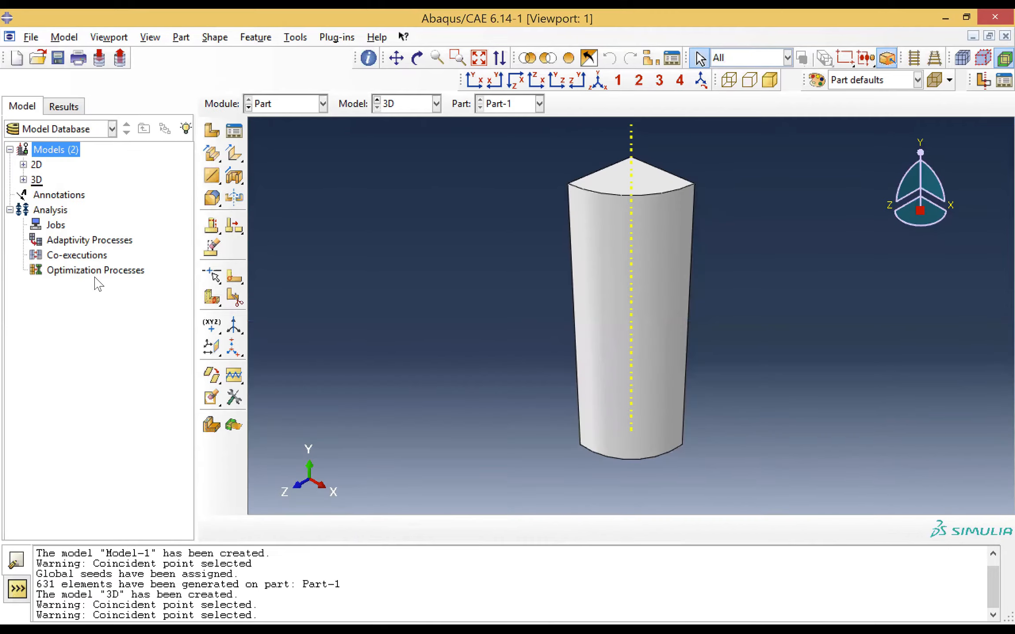
# Create a material named Steel in the Property module and add isotropic elastic behaviour to it
pyautogui.click(277, 104)
pyautogui.click(277, 138)
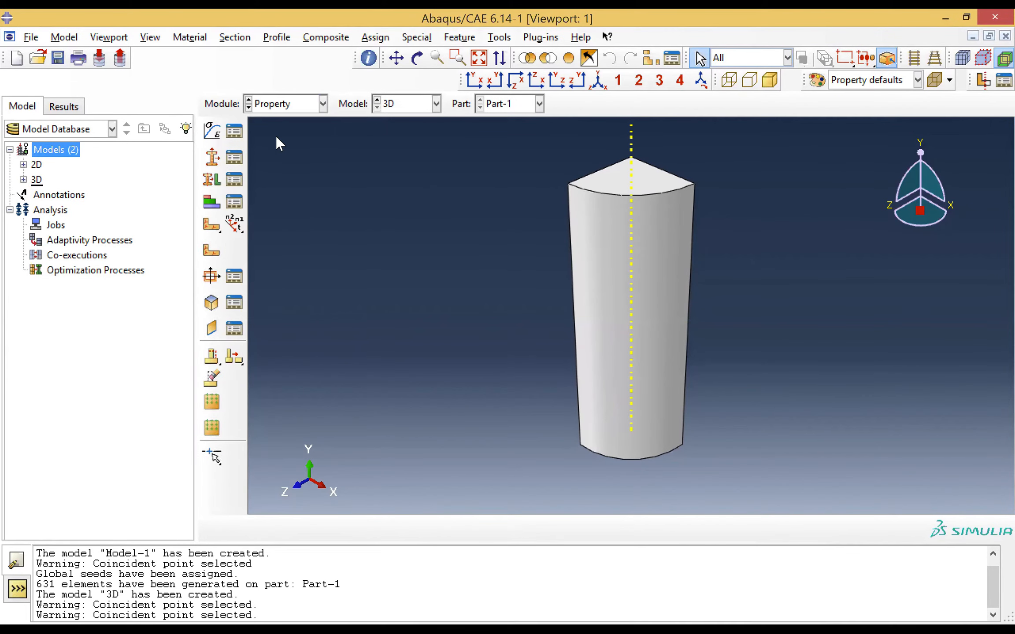
pyautogui.click(212, 131)
pyautogui.write('Steel')
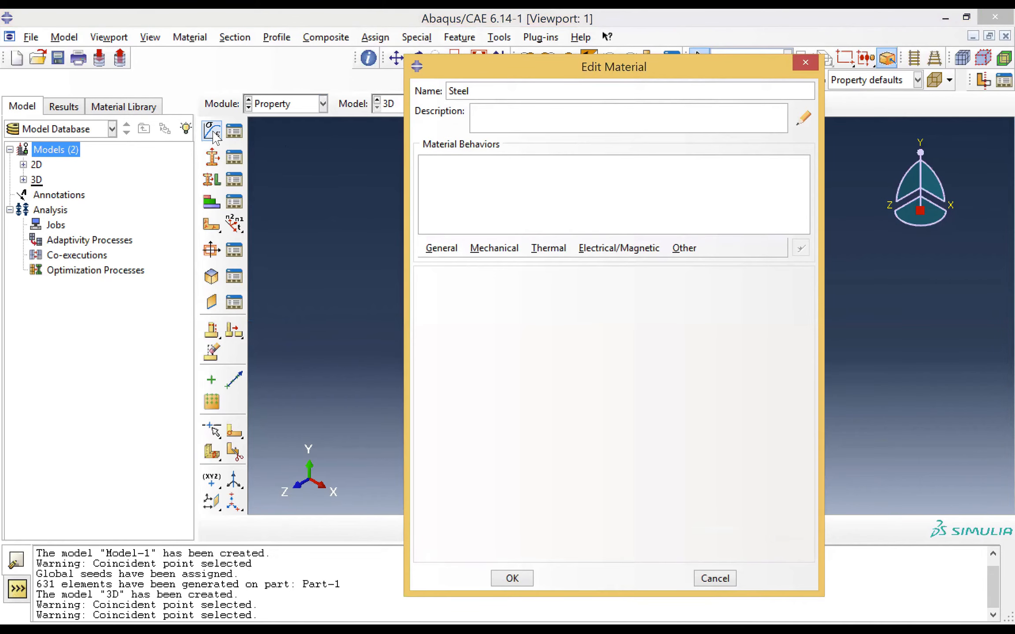
pyautogui.click(499, 249)
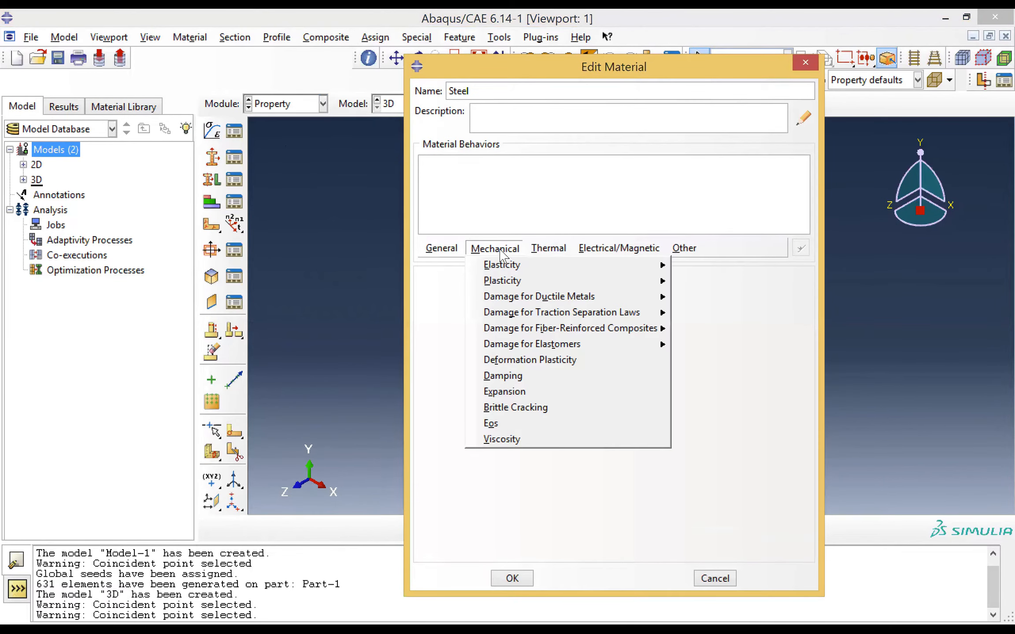
pyautogui.moveTo(593, 264)
pyautogui.click(720, 267)
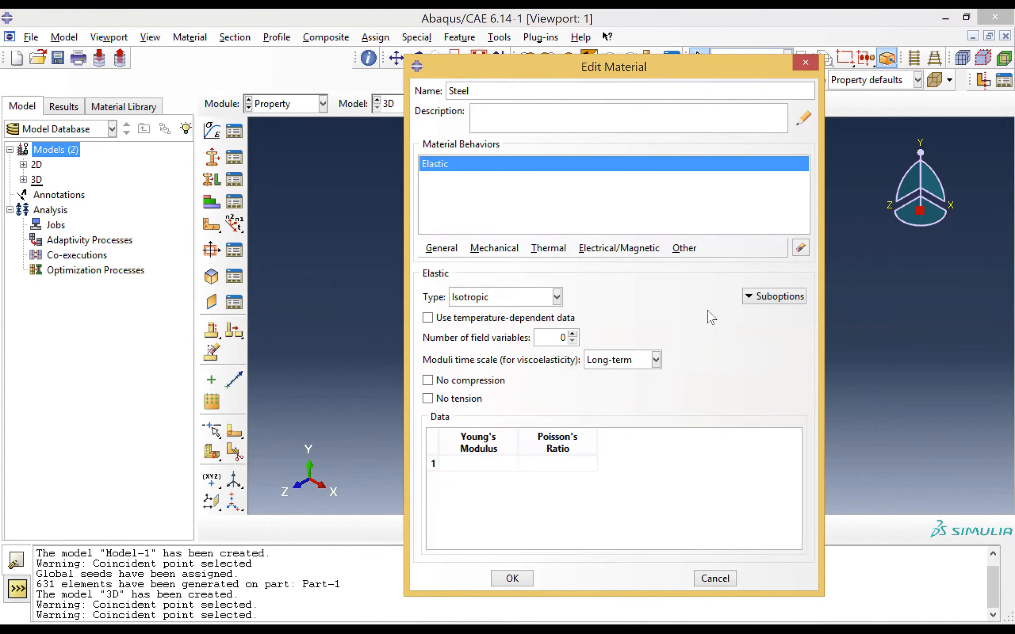
# Set the material's Young's modulus to 210e9 and Poisson's ratio to 0.3, and save the material
pyautogui.click(480, 463)
pyautogui.write('210e9')
pyautogui.click(550, 461)
pyautogui.write('0.3')
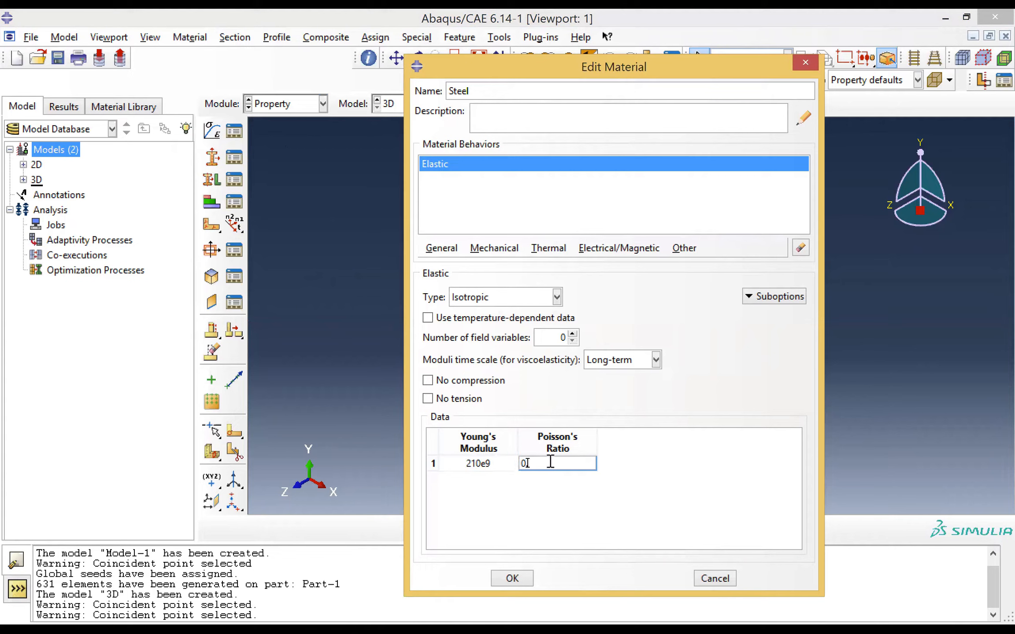
pyautogui.click(512, 578)
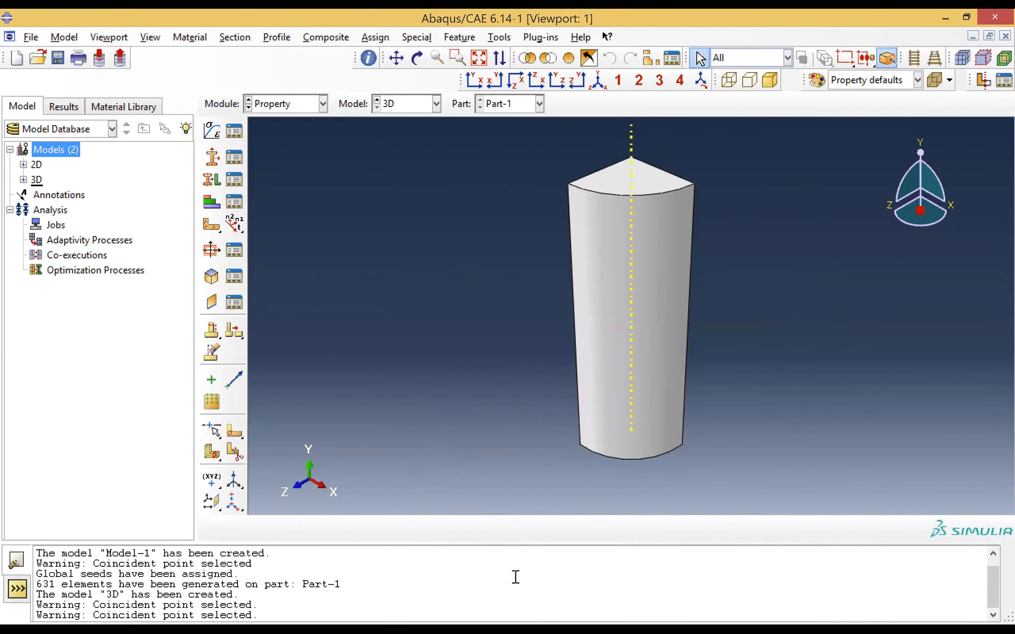
# Create a solid, homogeneous section that uses the Steel material
pyautogui.click(212, 157)
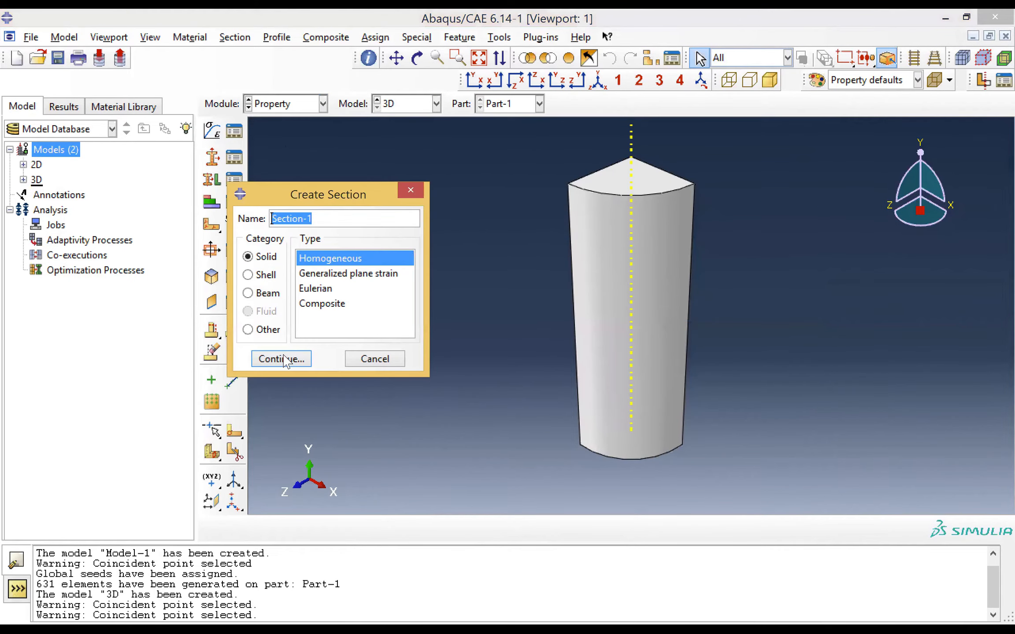
pyautogui.press('Return')
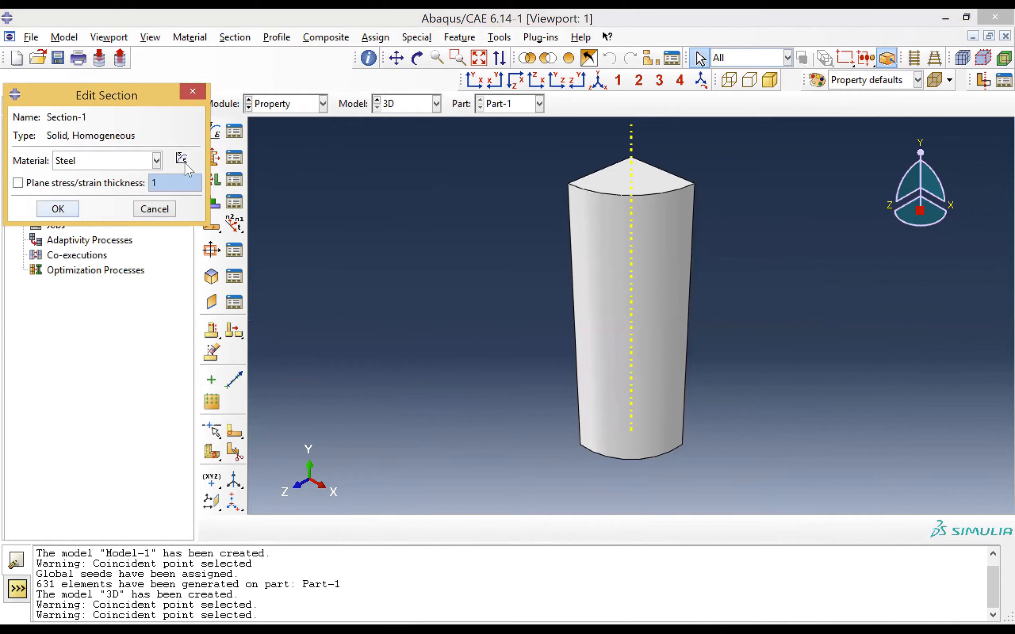
pyautogui.press('Return')
# Assign the homogeneous steel section to the whole revolved part
pyautogui.click(212, 179)
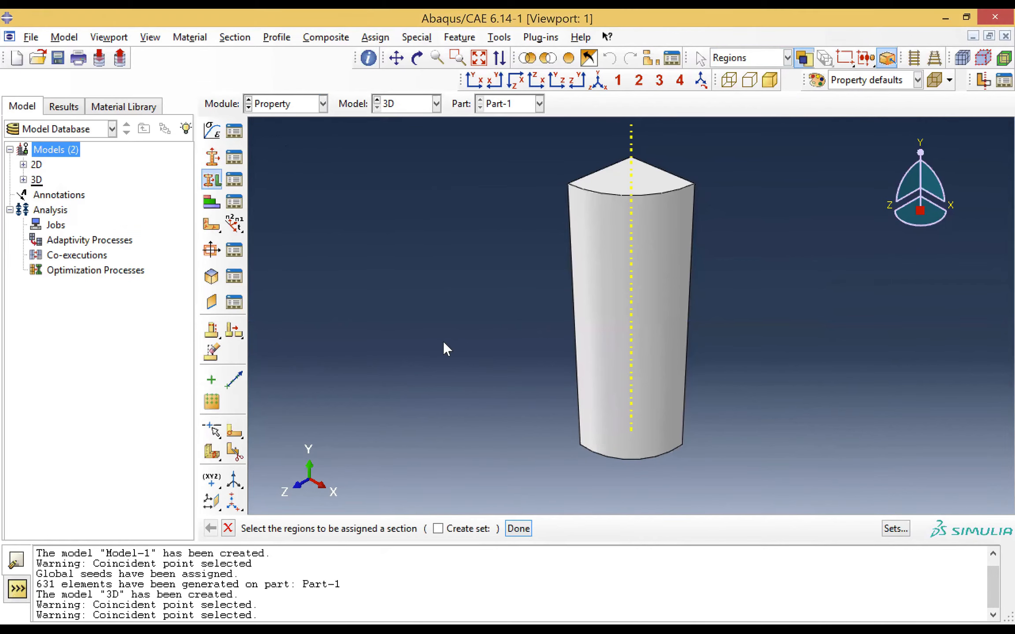
pyautogui.click(626, 252)
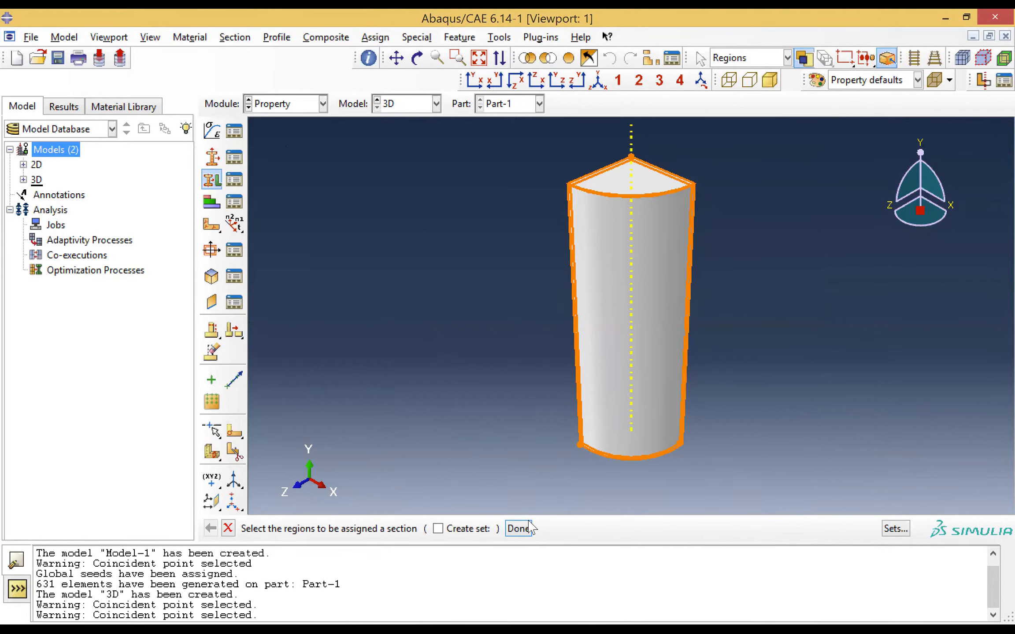
pyautogui.middleClick(375, 308)
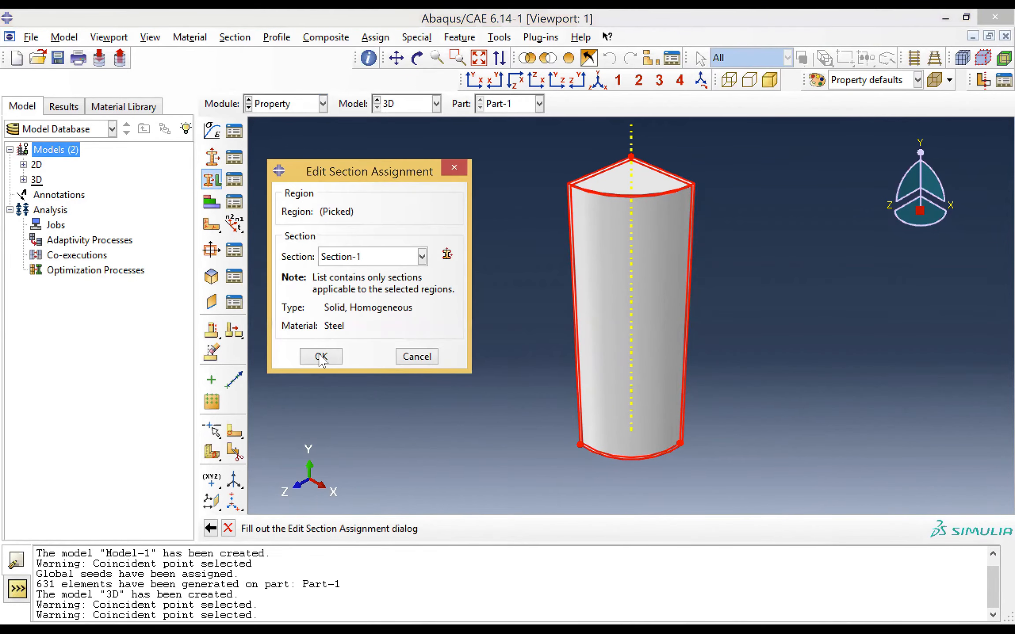
pyautogui.click(320, 355)
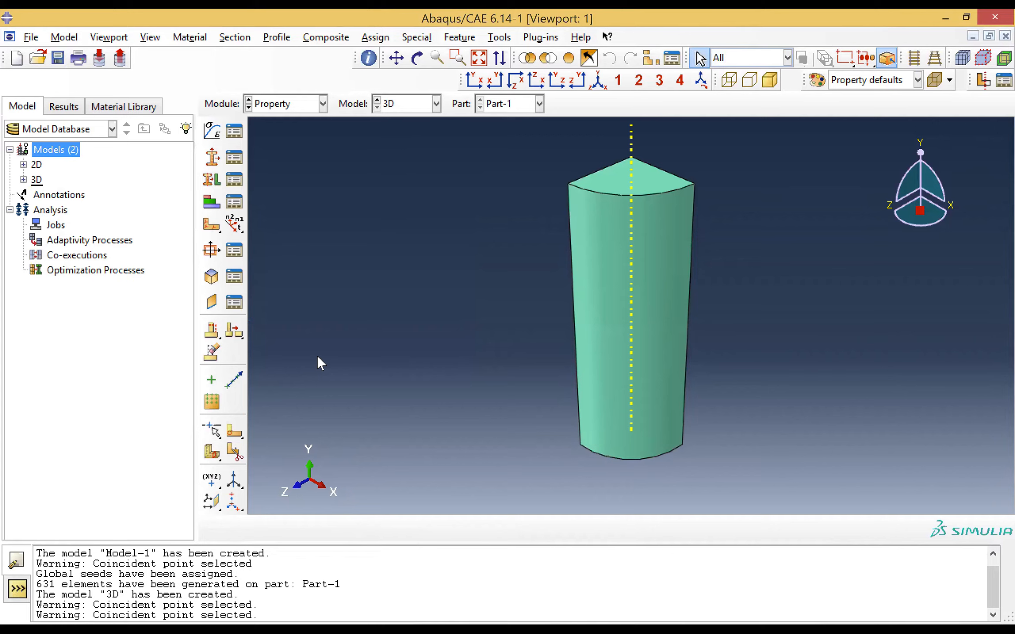
# Create a dependent instance of the revolved part in the assembly
pyautogui.click(314, 103)
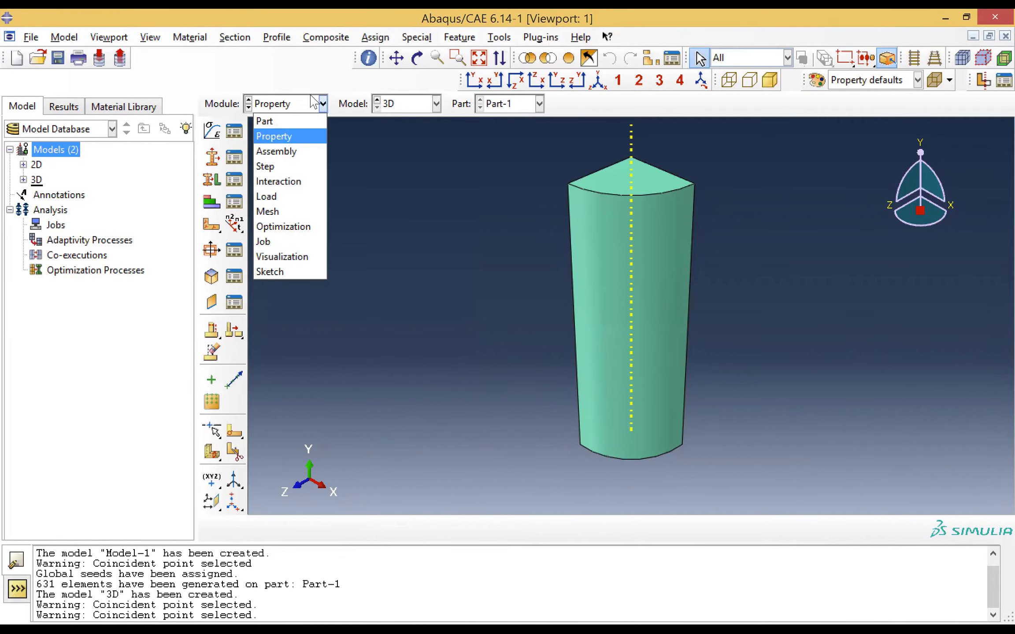
pyautogui.click(290, 151)
pyautogui.click(211, 129)
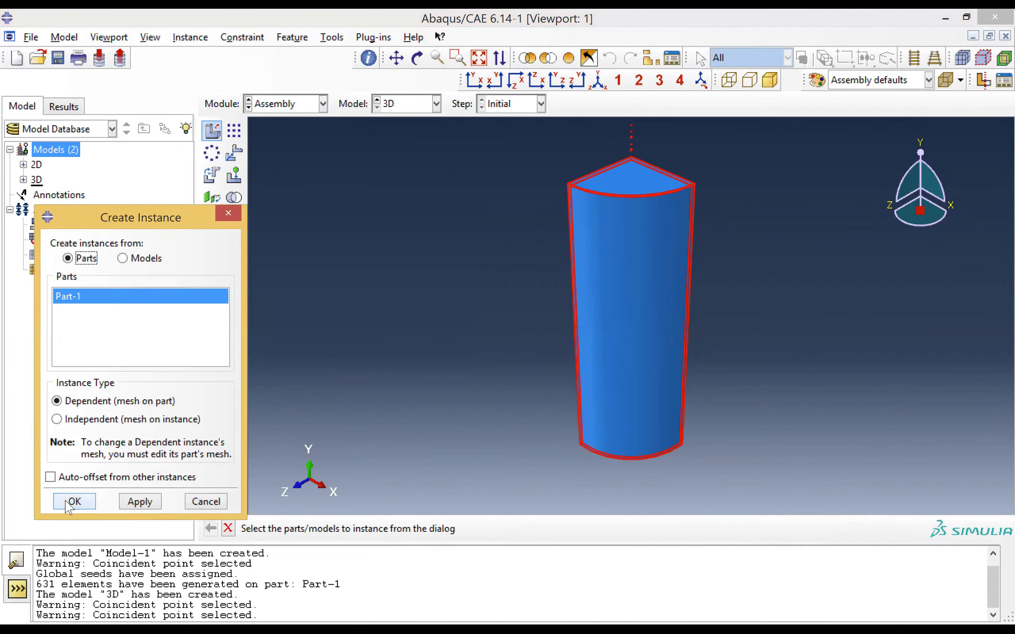
pyautogui.press('Return')
# Create a Static, General step named Load after the Initial step with the default settings
pyautogui.click(308, 103)
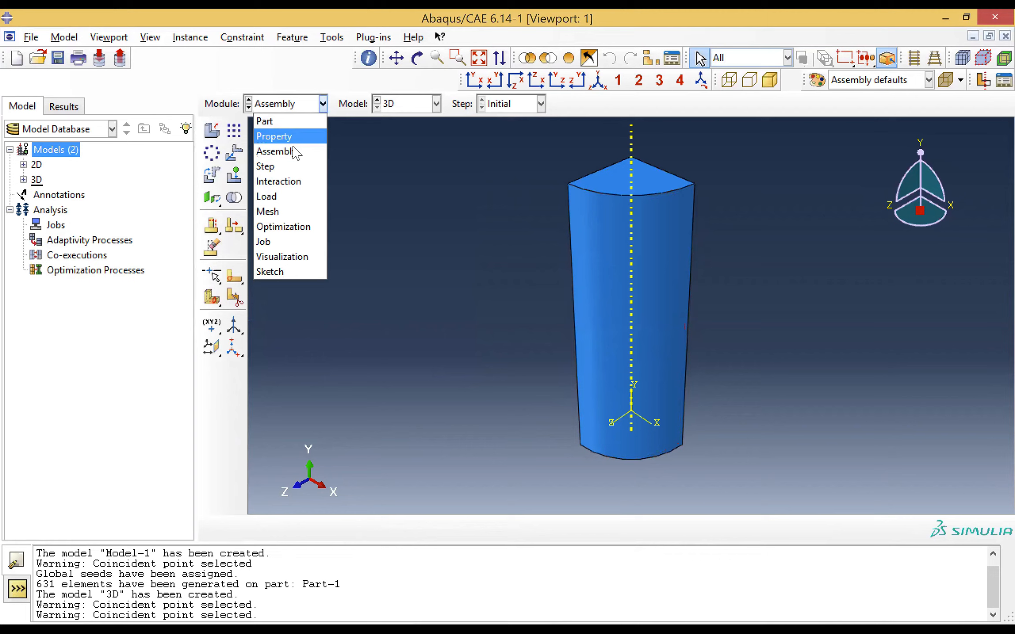
pyautogui.click(283, 166)
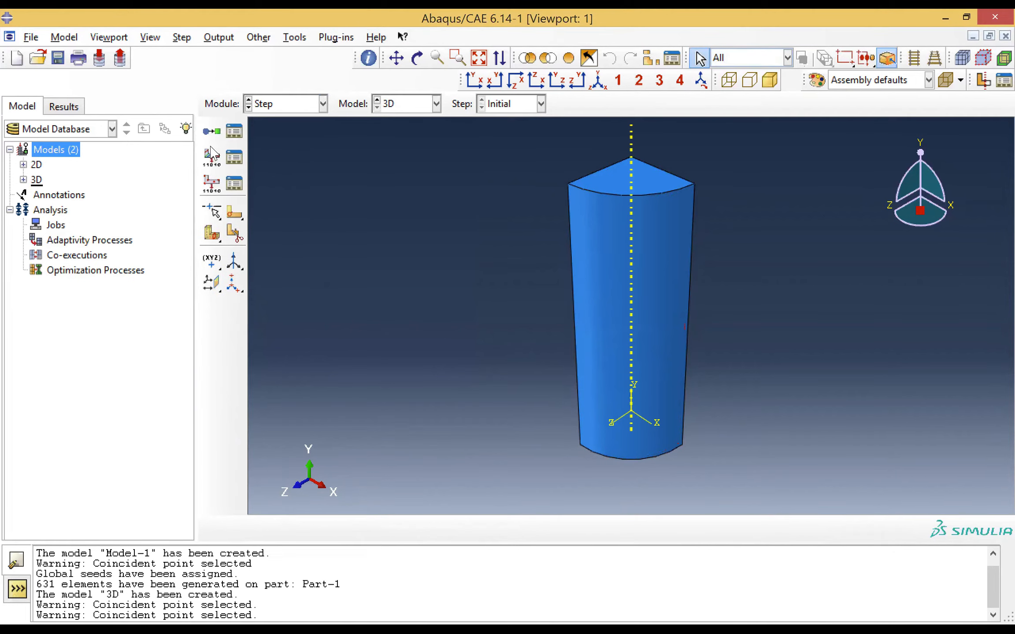
pyautogui.click(212, 132)
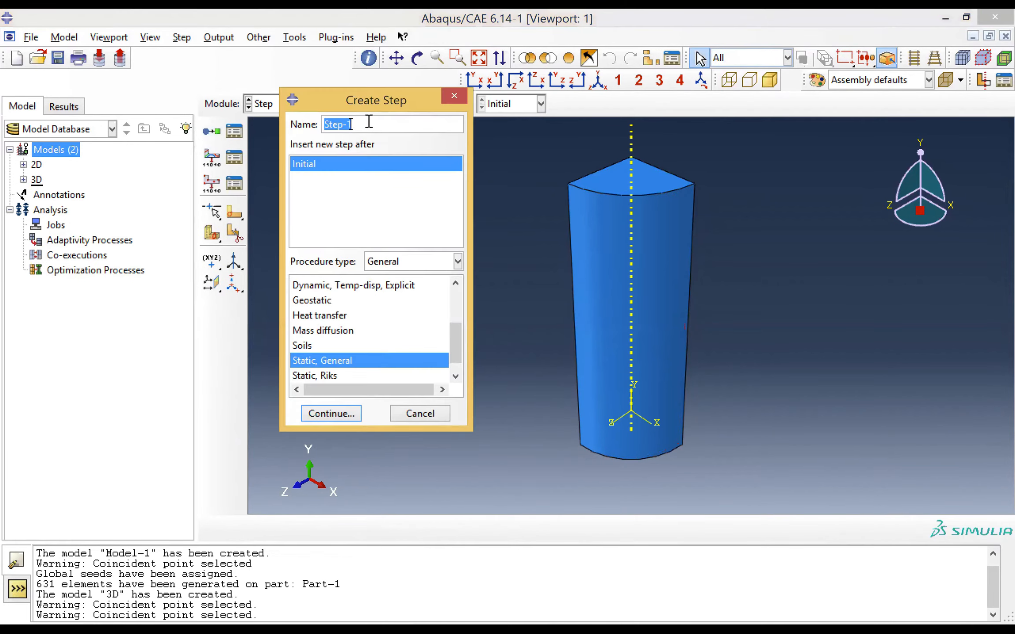
pyautogui.write('Load')
pyautogui.click(334, 416)
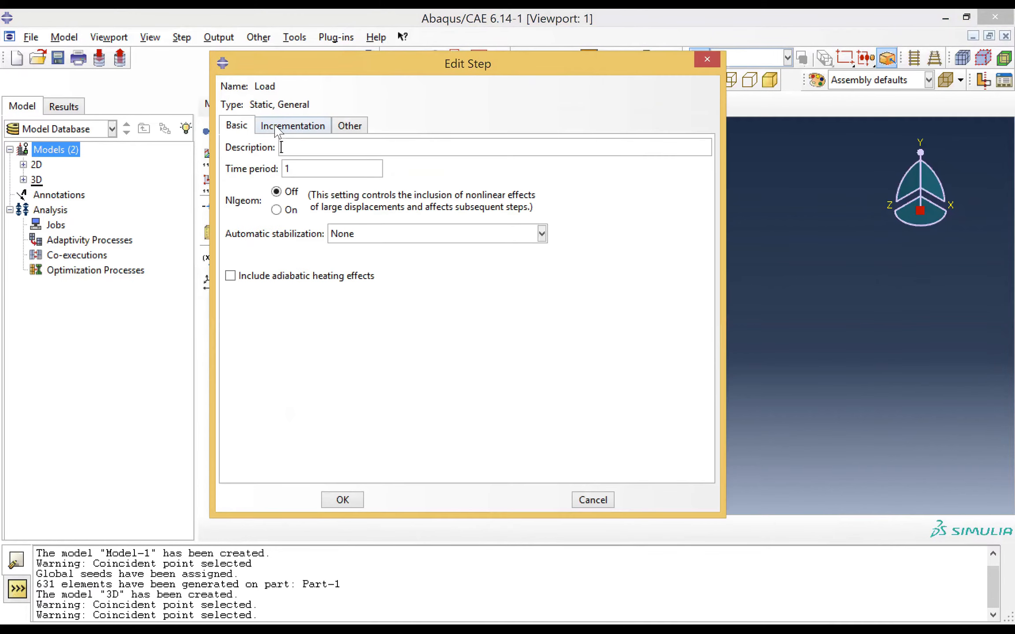
pyautogui.click(344, 501)
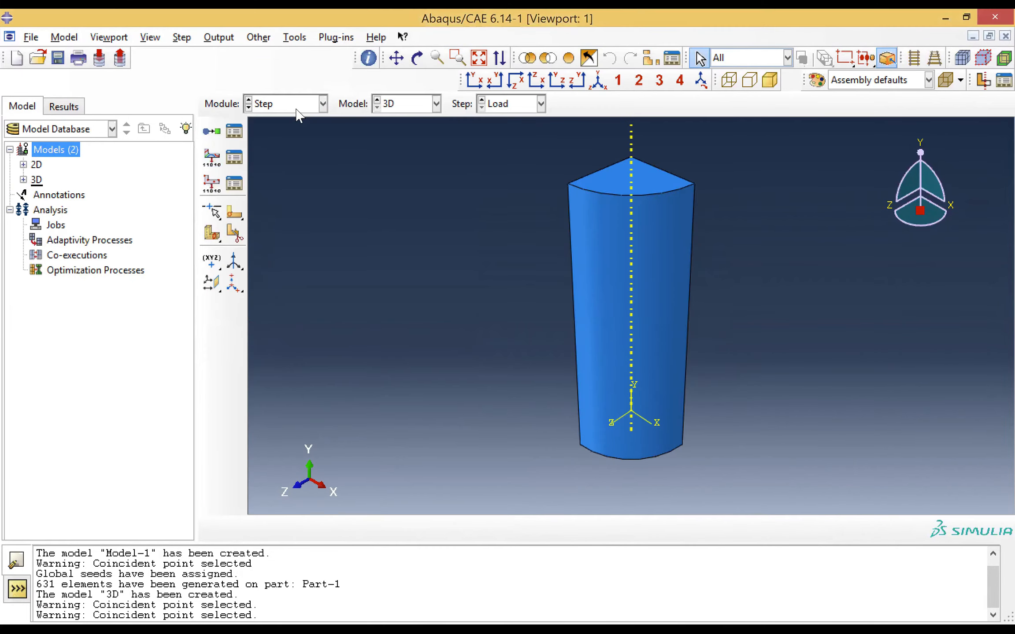
# Create a mechanical pressure load named Load in the Load step
pyautogui.click(294, 106)
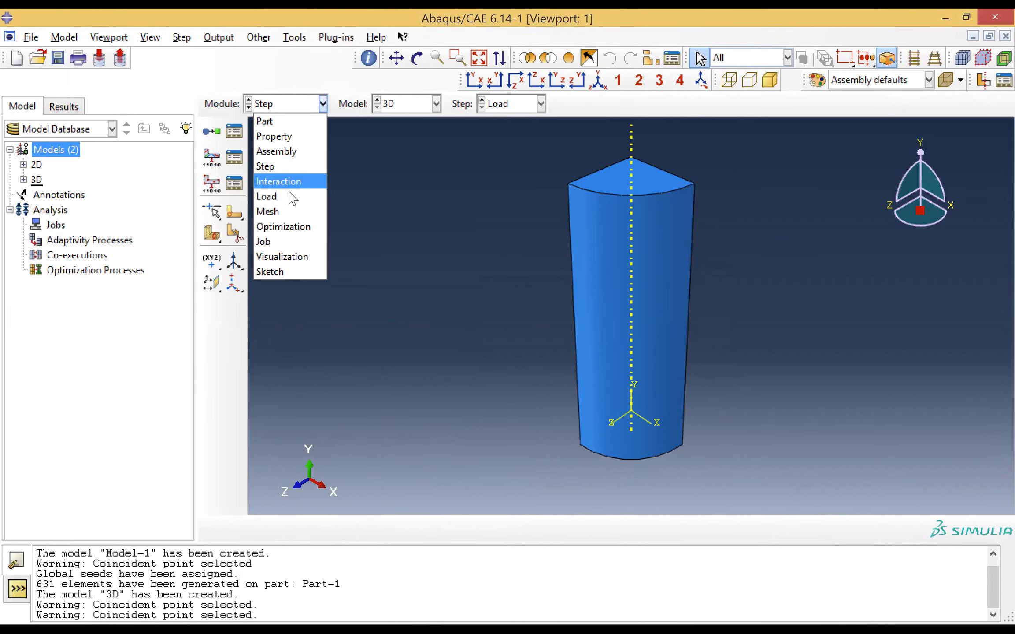
pyautogui.click(267, 197)
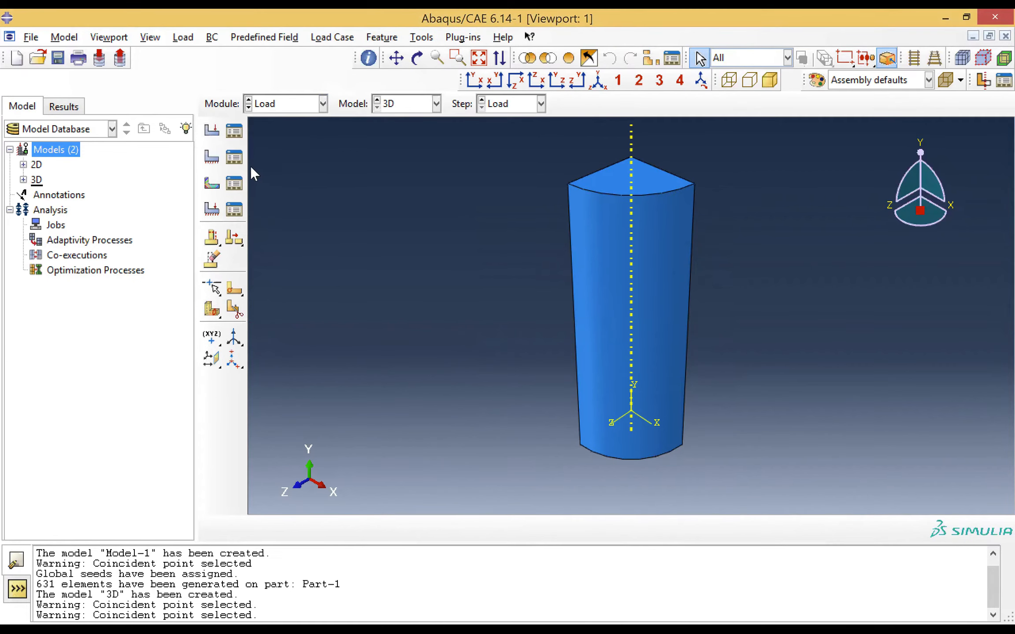
pyautogui.click(211, 130)
pyautogui.click(86, 161)
pyautogui.doubleClick(87, 162)
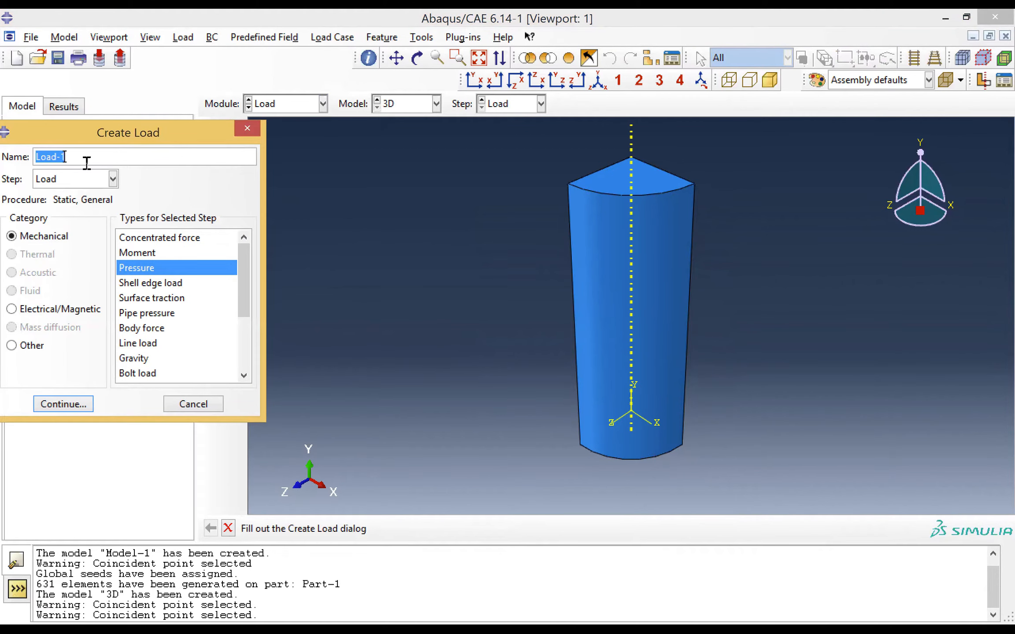
pyautogui.write('Load')
pyautogui.click(86, 405)
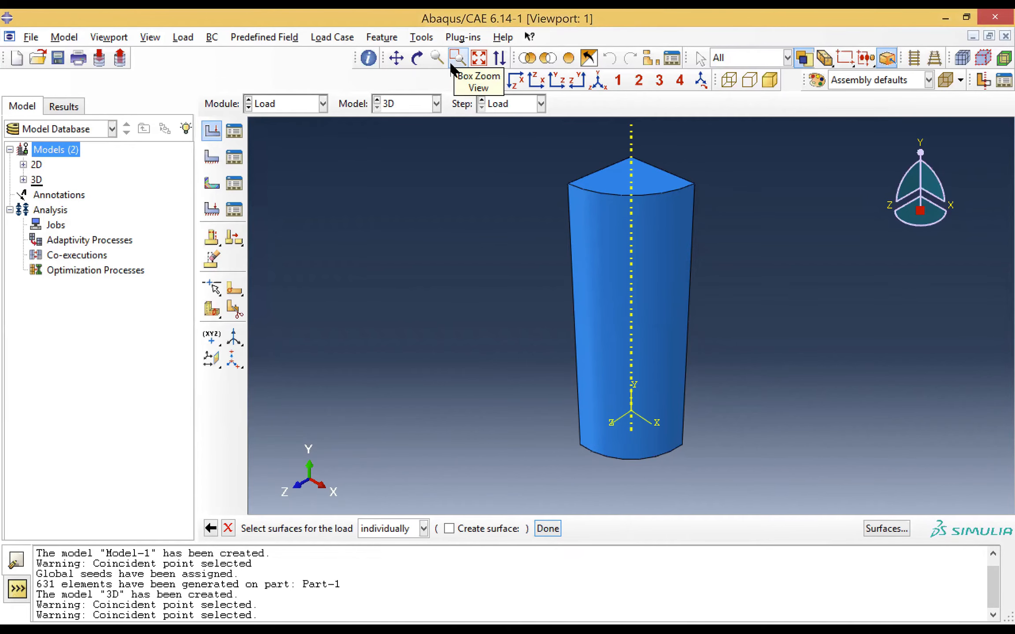
# Apply the pressure to the inner cylindrical face and the inner face of the end cap with uniform magnitude 4e6
pyautogui.click(496, 81)
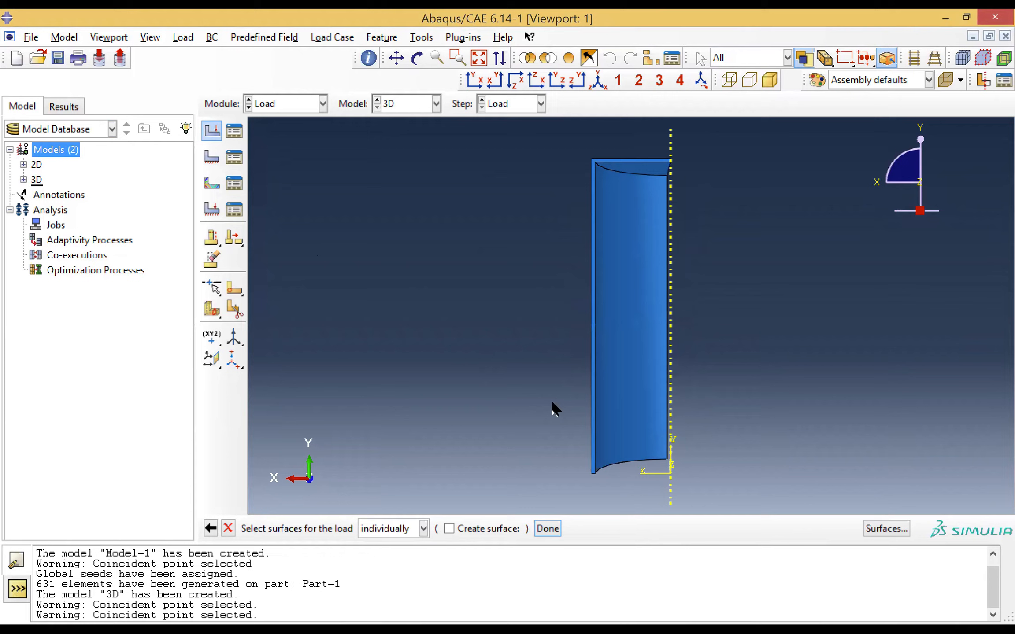
pyautogui.click(619, 365)
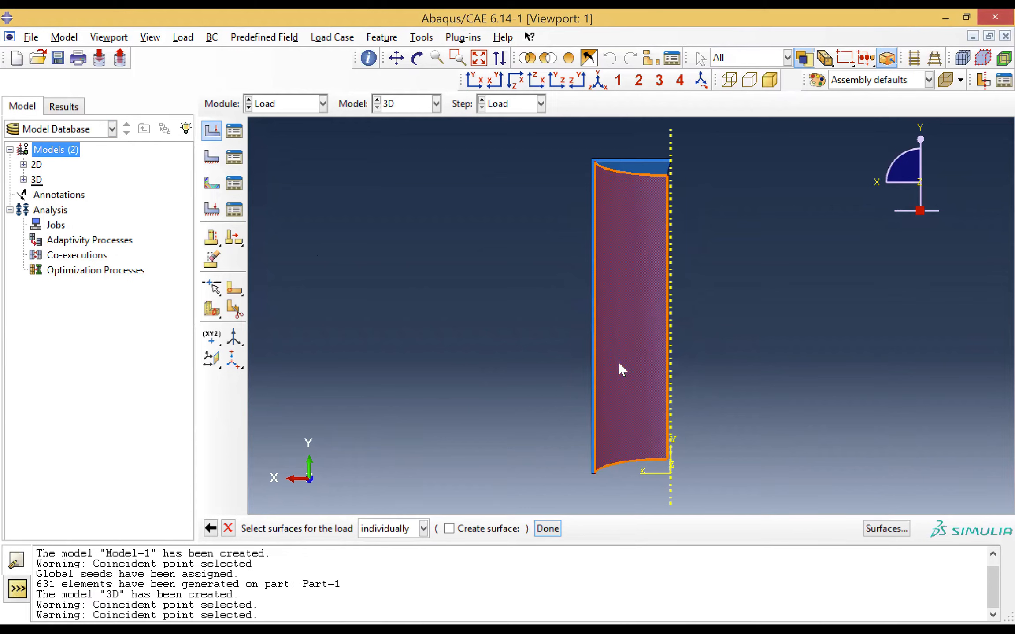
pyautogui.keyDown('shift'); pyautogui.click(652, 167); pyautogui.keyUp('shift')
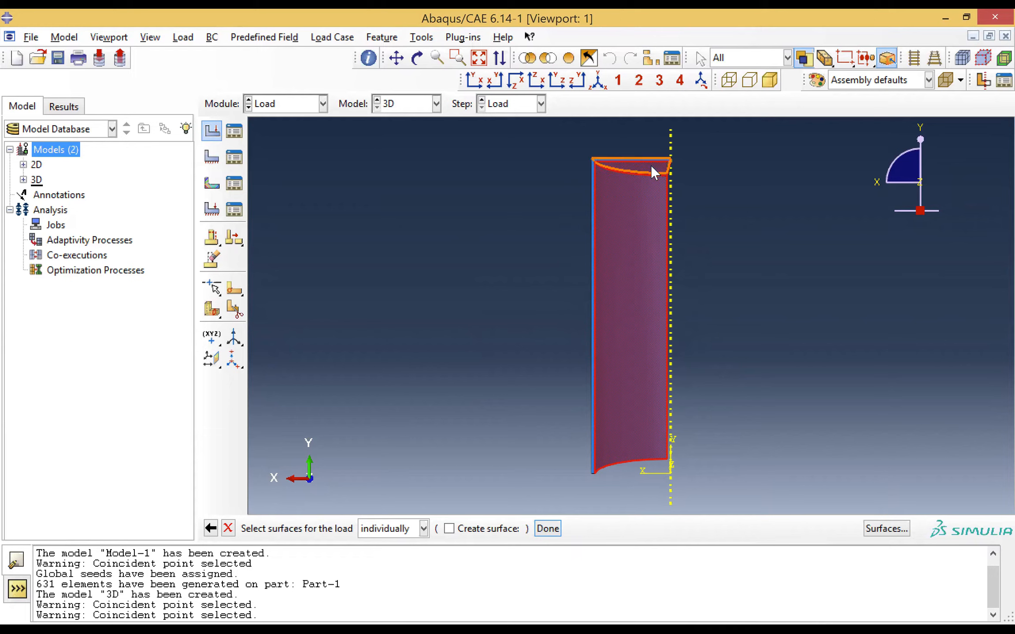
pyautogui.click(548, 528)
pyautogui.click(205, 370)
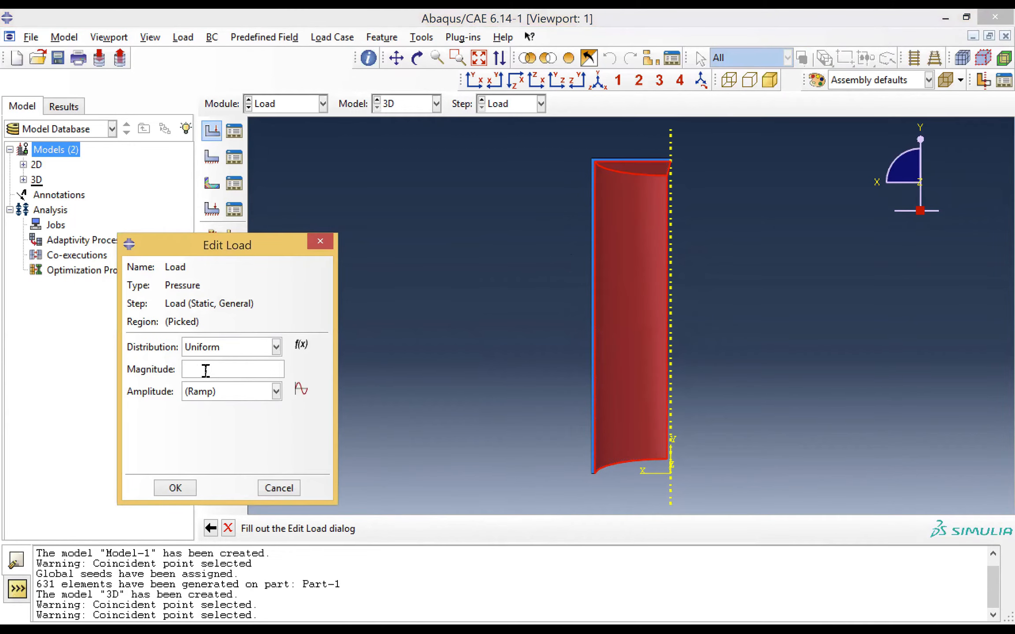
pyautogui.write('4e6')
pyautogui.click(176, 489)
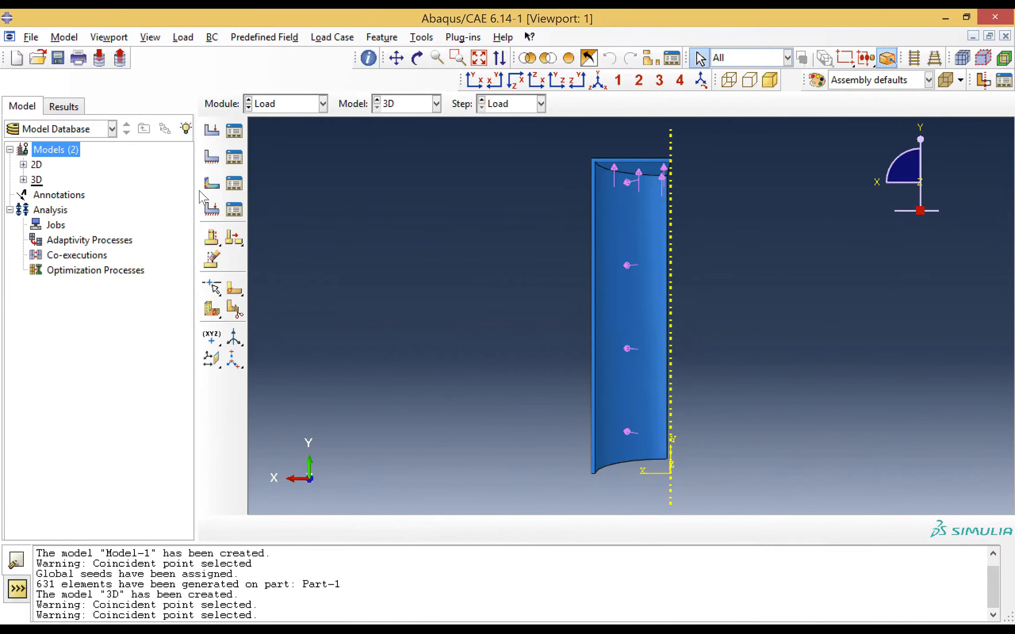
# Start a mechanical Symmetry/Antisymmetry/Encastre boundary condition in the Initial step
pyautogui.click(214, 161)
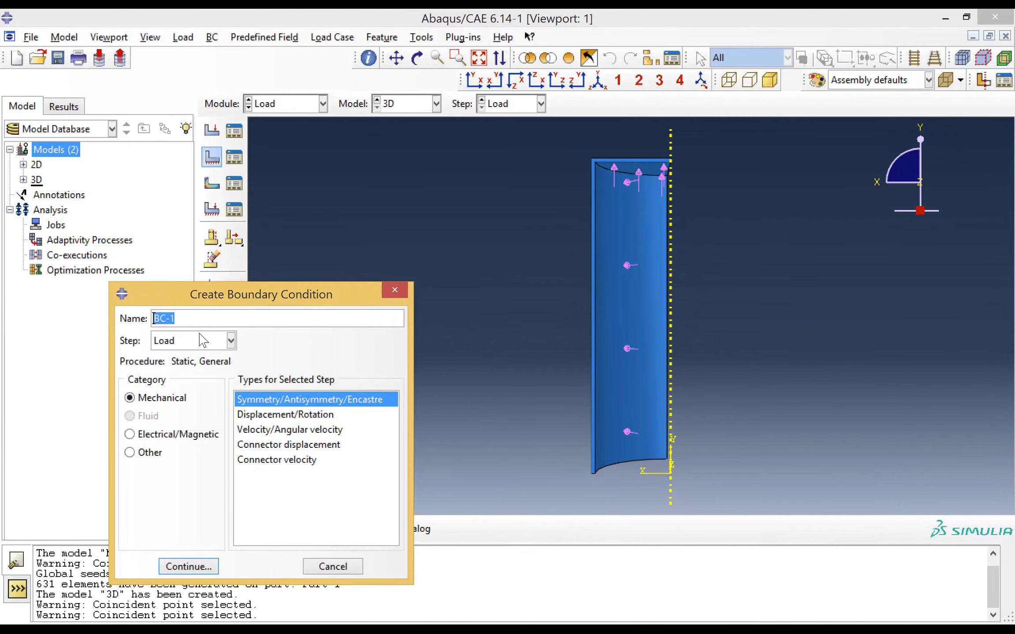
pyautogui.click(205, 346)
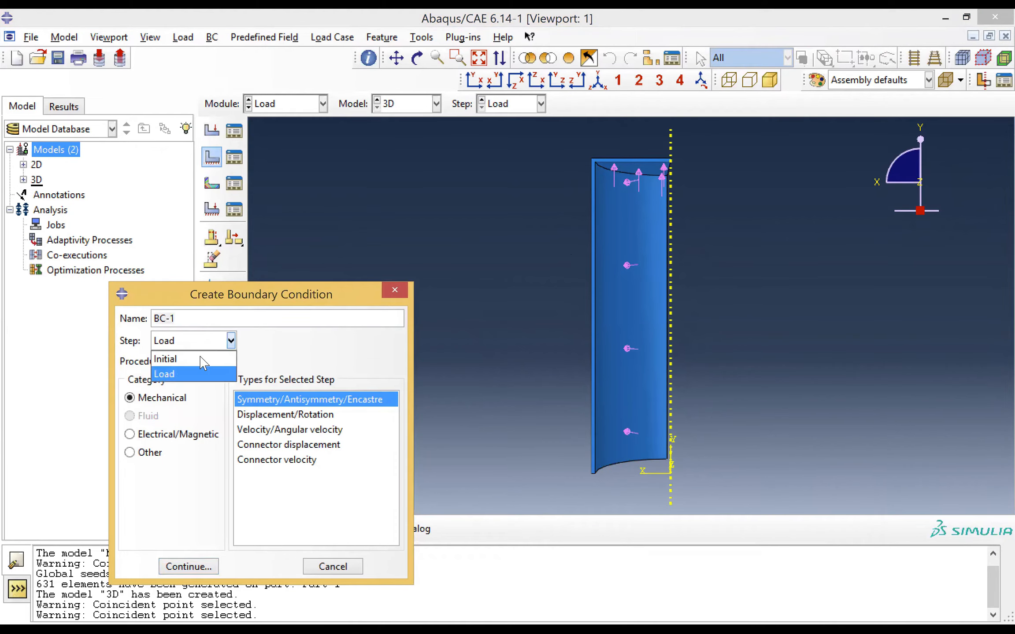
pyautogui.click(198, 358)
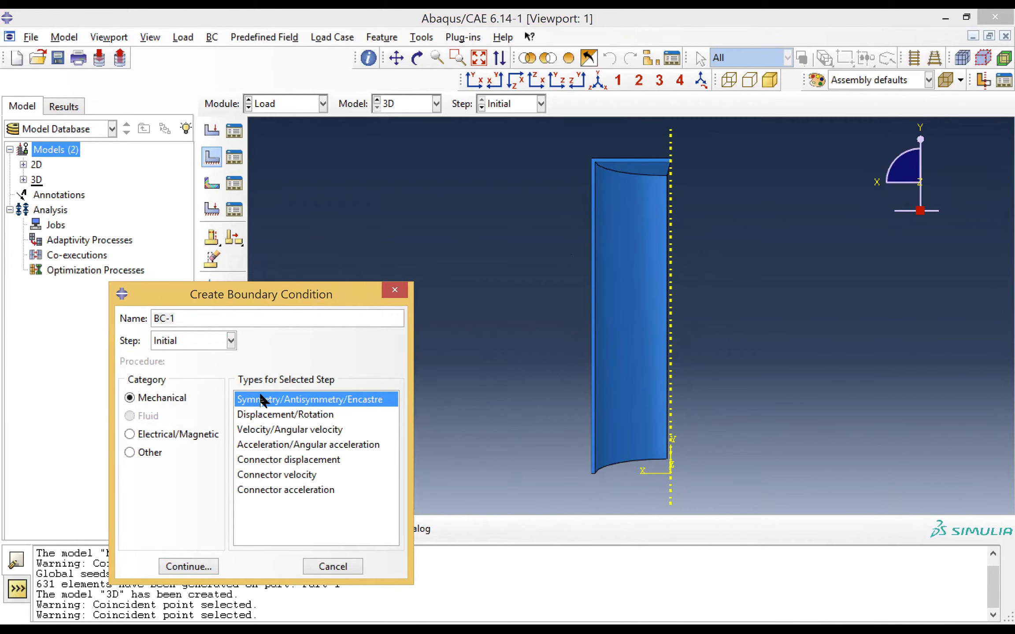
pyautogui.click(189, 568)
# Apply ZSYMM (U3 = UR1 = UR2 = 0) to the model's planar cut face in the XY plane
pyautogui.click(613, 234)
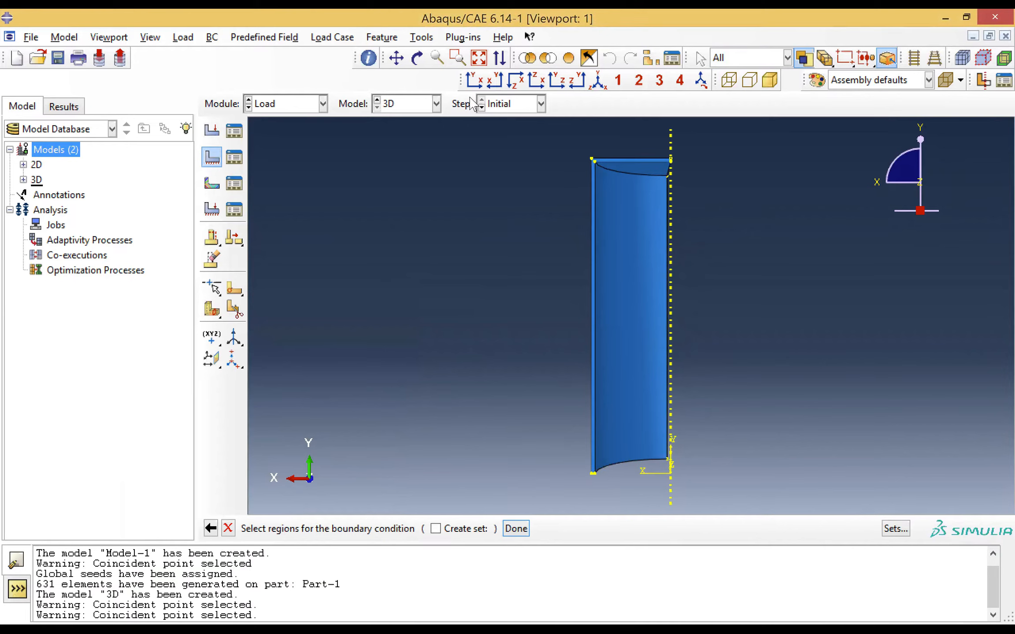
pyautogui.click(457, 57)
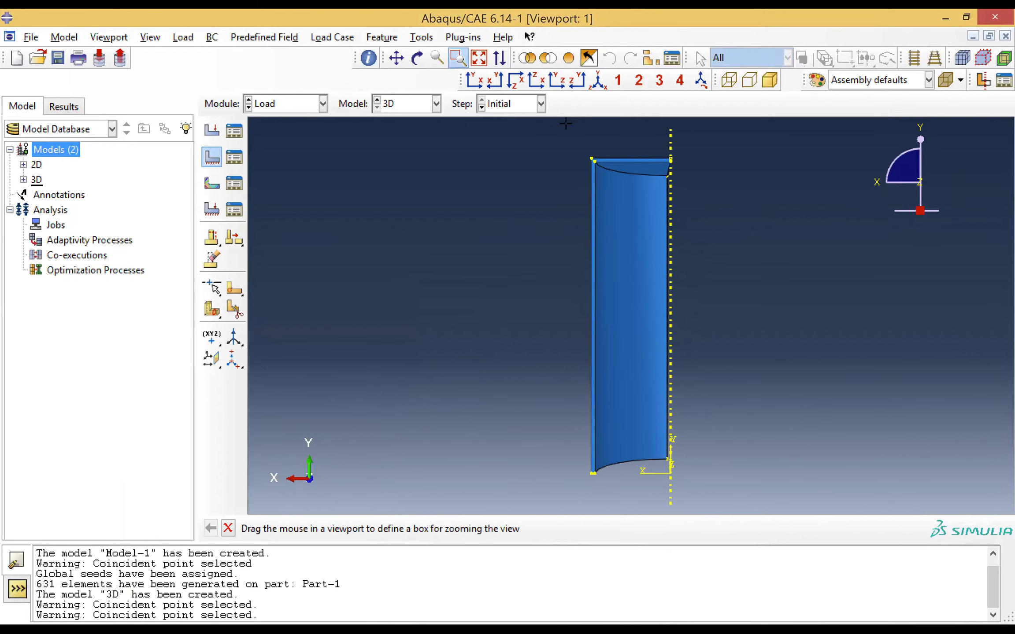
pyautogui.moveTo(568, 125); pyautogui.dragTo(692, 490)
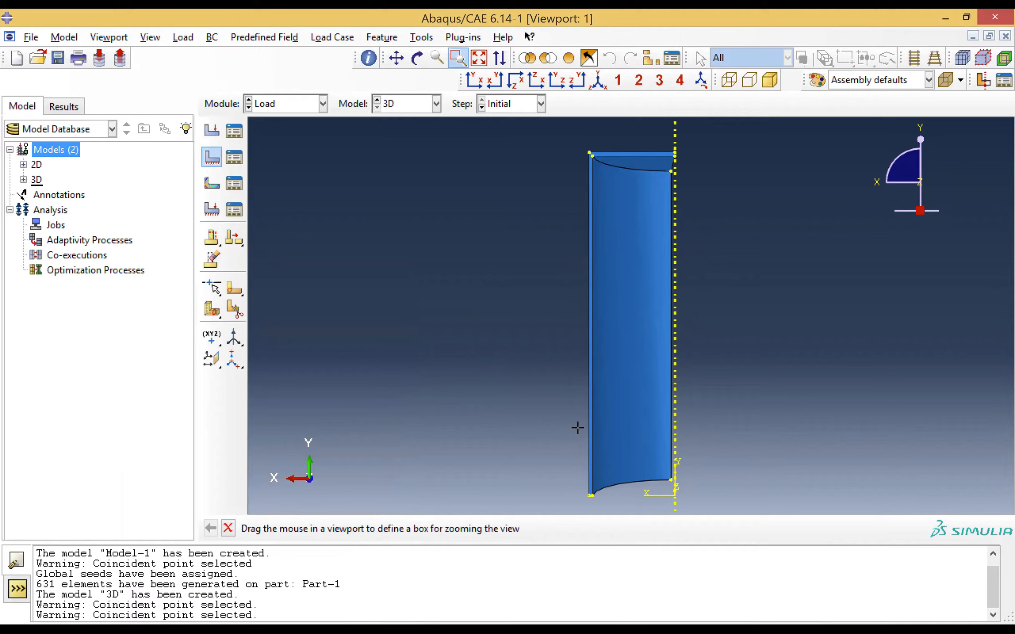
pyautogui.press('Escape')
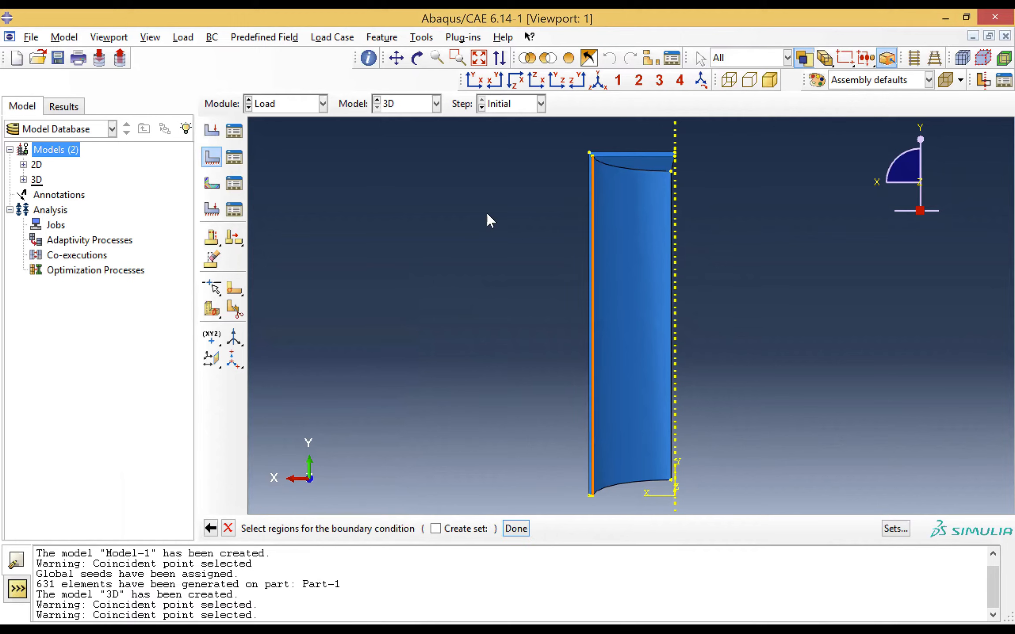
pyautogui.press('F5')
pyautogui.moveTo(575, 265); pyautogui.dragTo(601, 280)
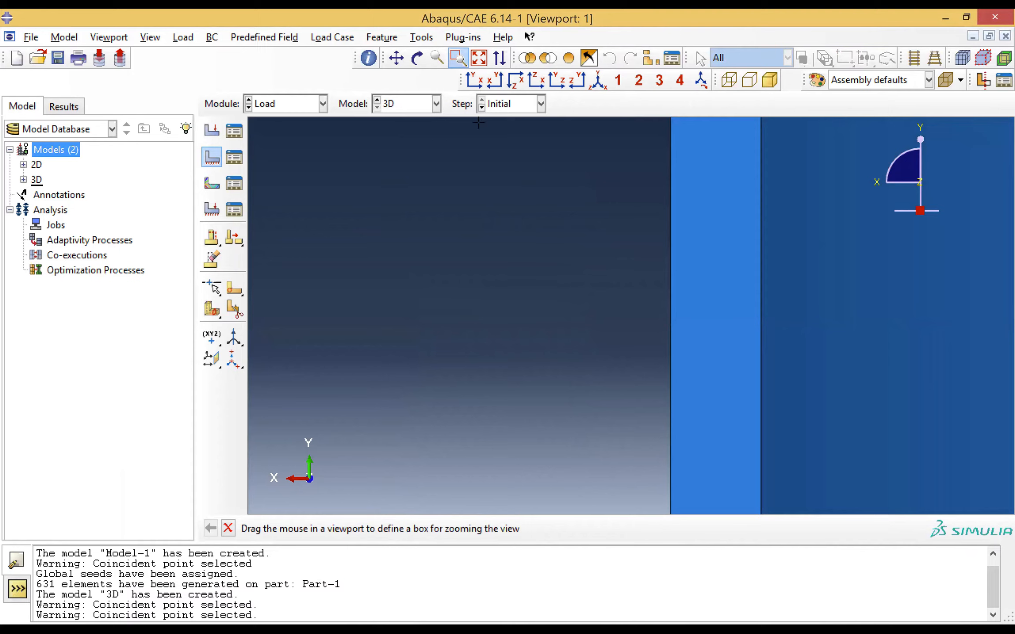
pyautogui.click(458, 58)
pyautogui.click(712, 300)
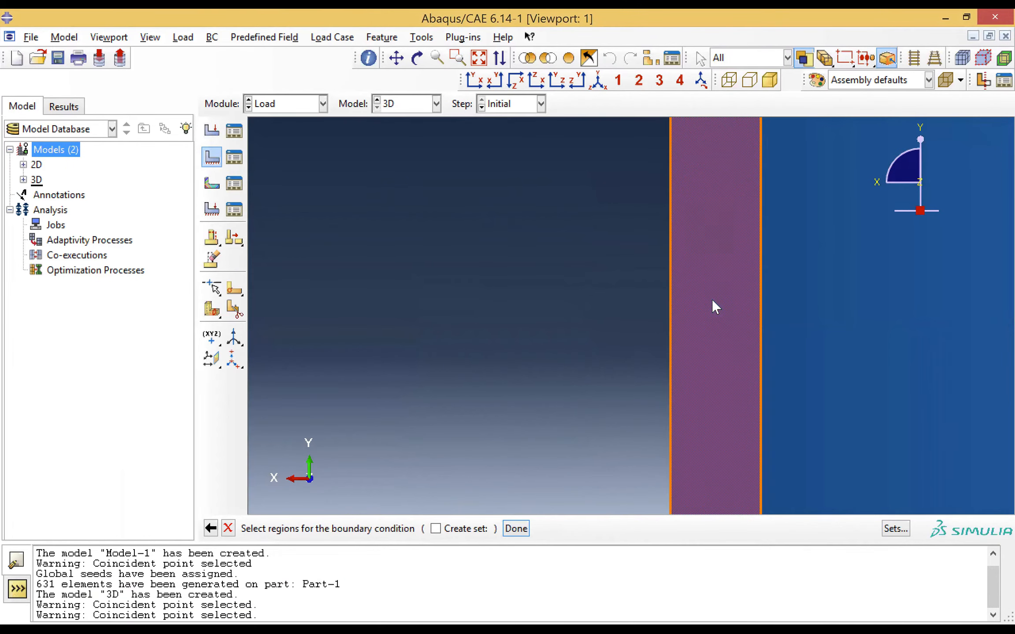
pyautogui.click(480, 60)
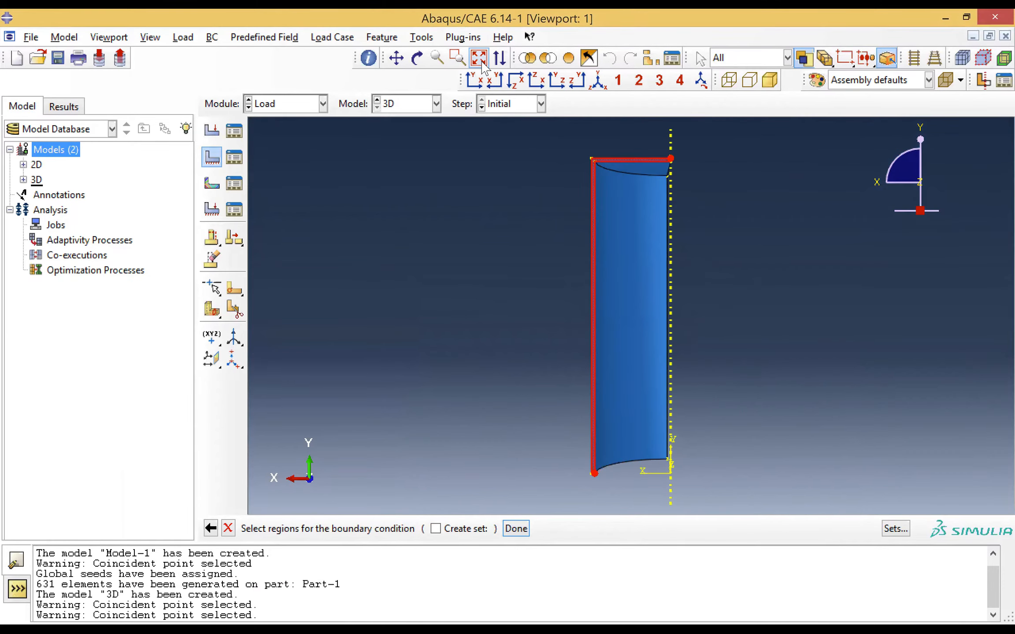
pyautogui.click(519, 530)
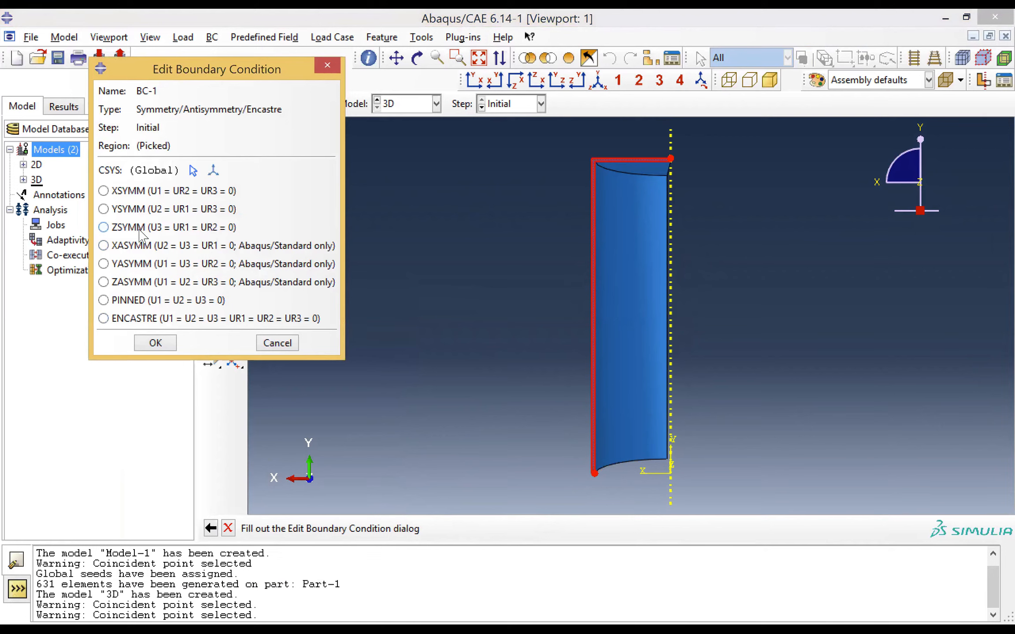
pyautogui.click(140, 233)
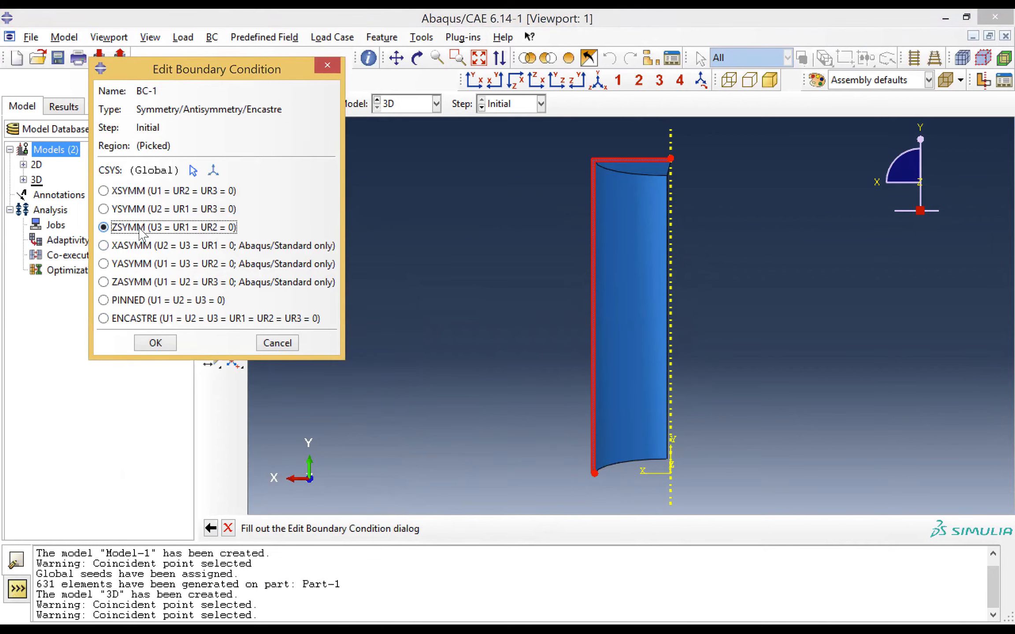
pyautogui.click(155, 343)
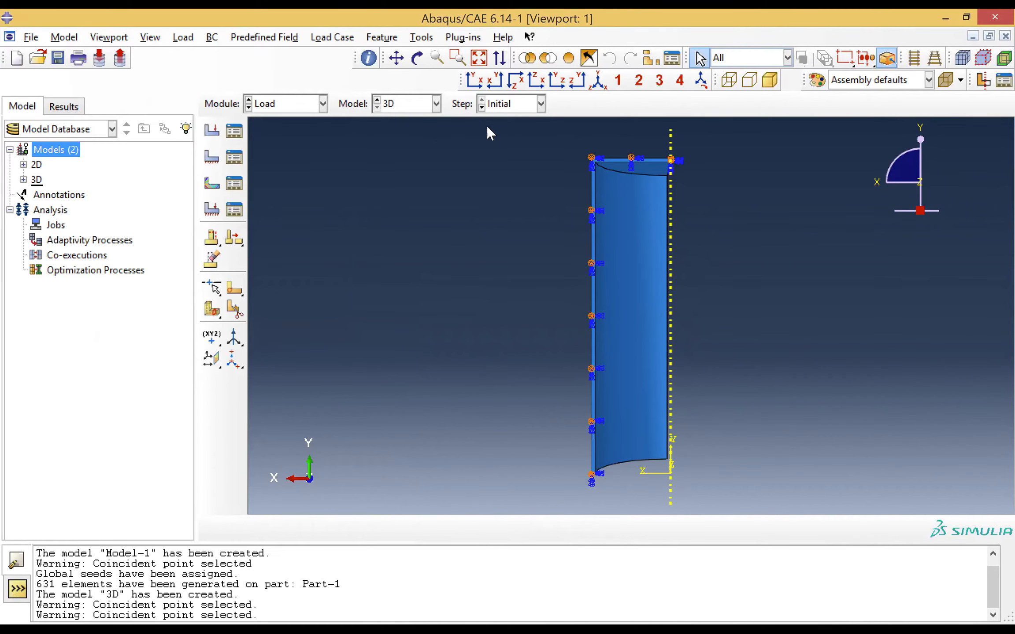
# Create a symmetry boundary condition in the Initial step with XSYMM (U1 = UR2 = UR3 = 0) on the cut face in the YZ plane
pyautogui.click(557, 81)
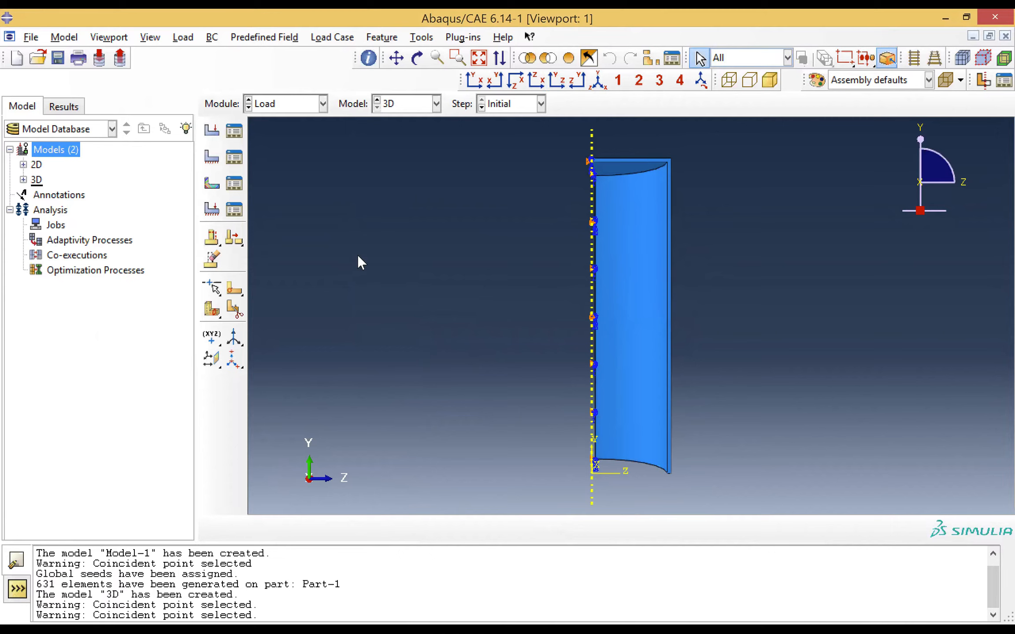
pyautogui.click(212, 158)
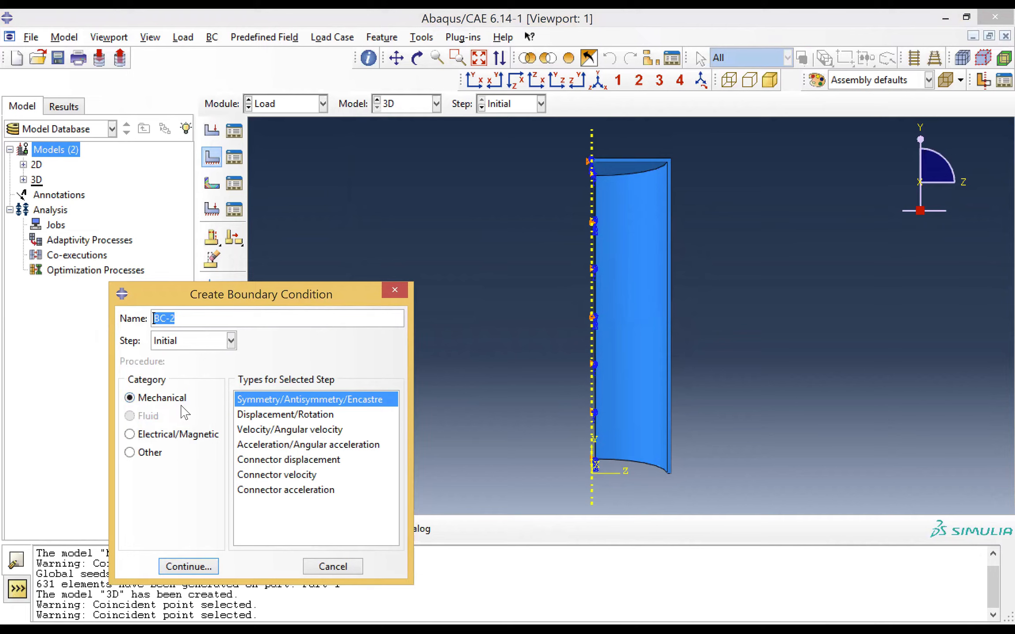
pyautogui.click(188, 566)
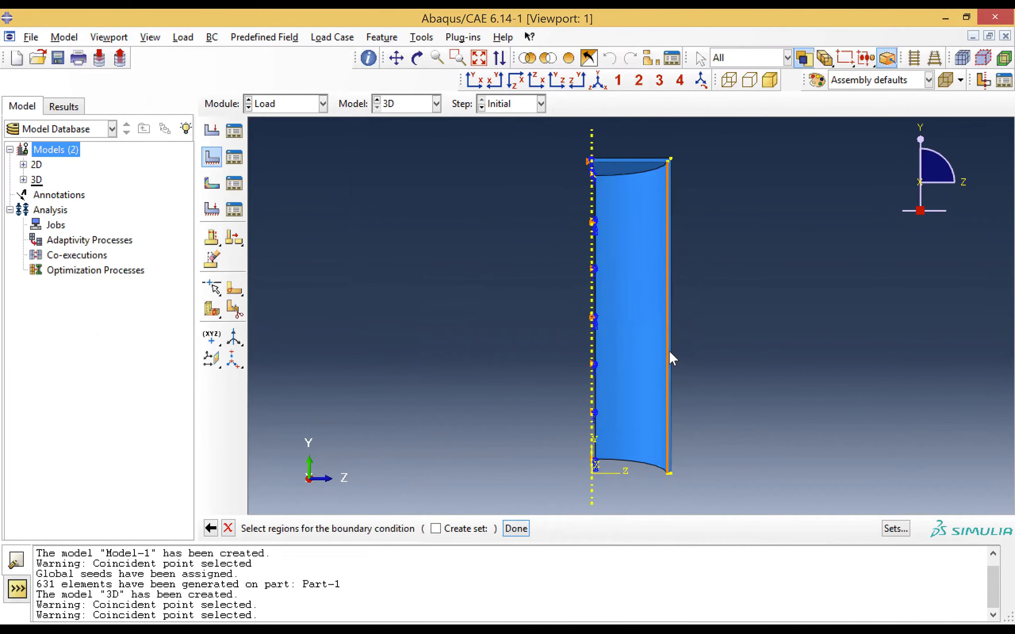
pyautogui.click(457, 58)
pyautogui.moveTo(640, 237); pyautogui.dragTo(691, 253)
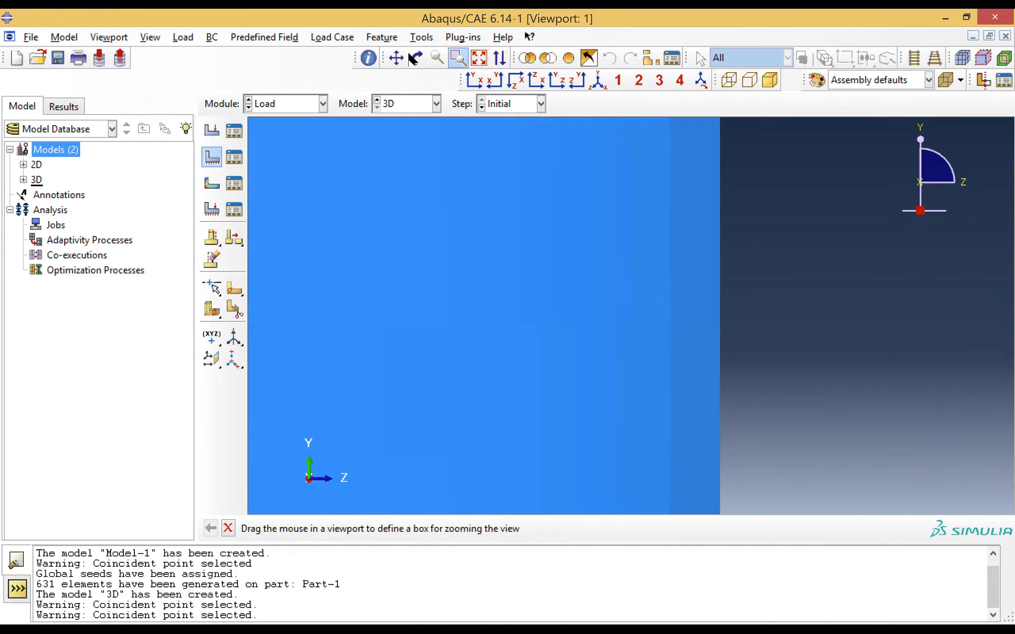
pyautogui.click(463, 61)
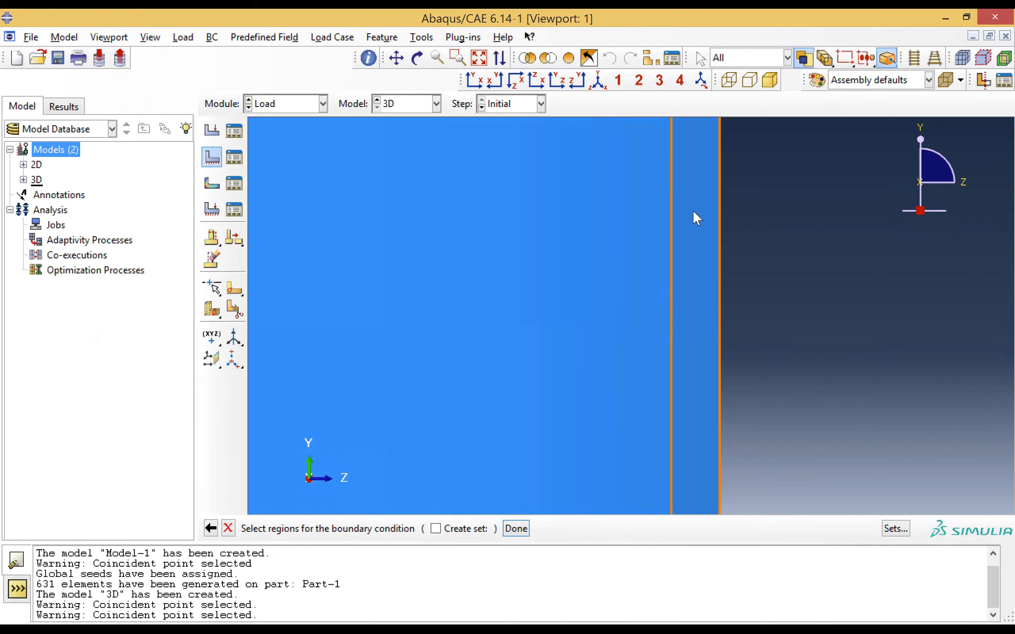
pyautogui.click(692, 210)
pyautogui.click(475, 81)
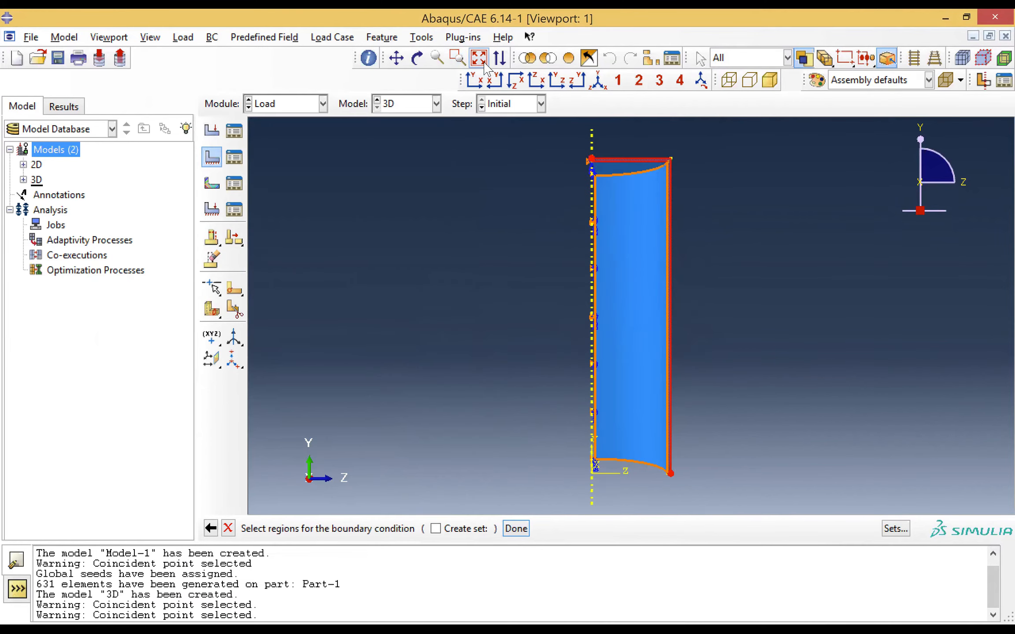
pyautogui.click(516, 529)
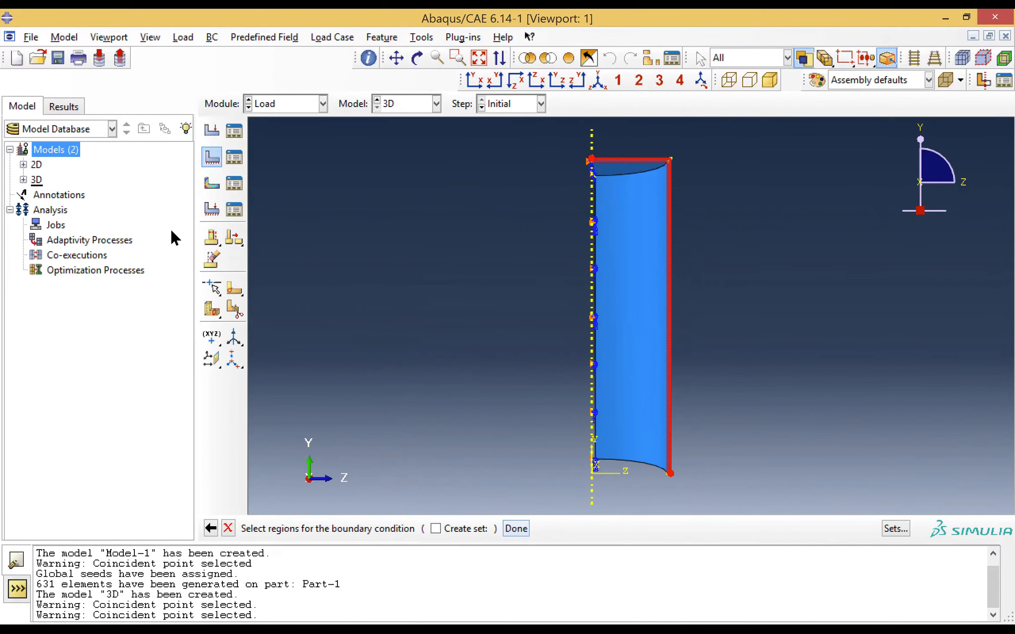
pyautogui.click(129, 192)
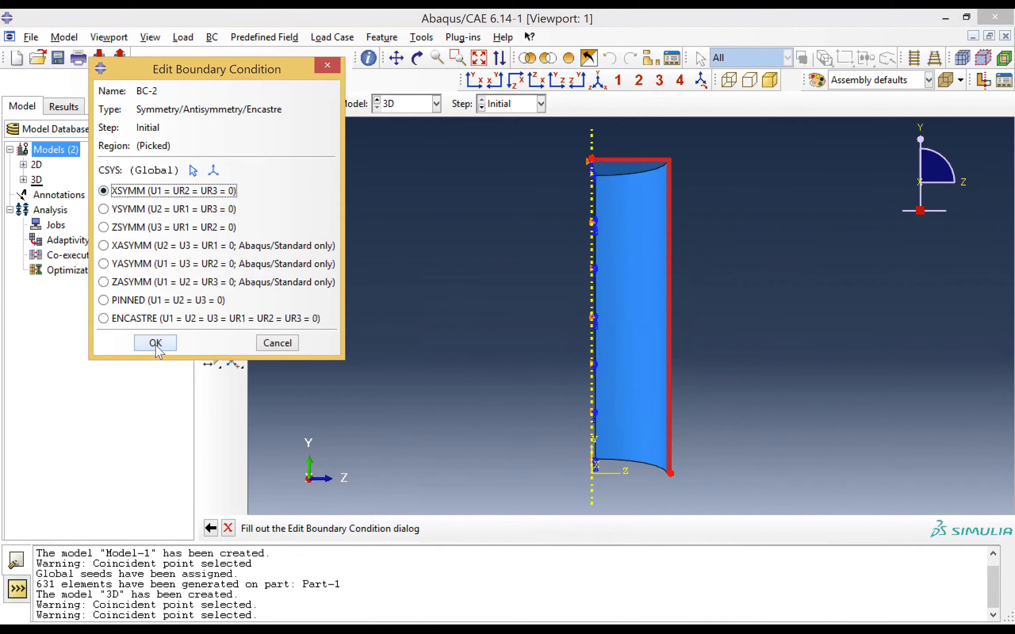
pyautogui.click(156, 343)
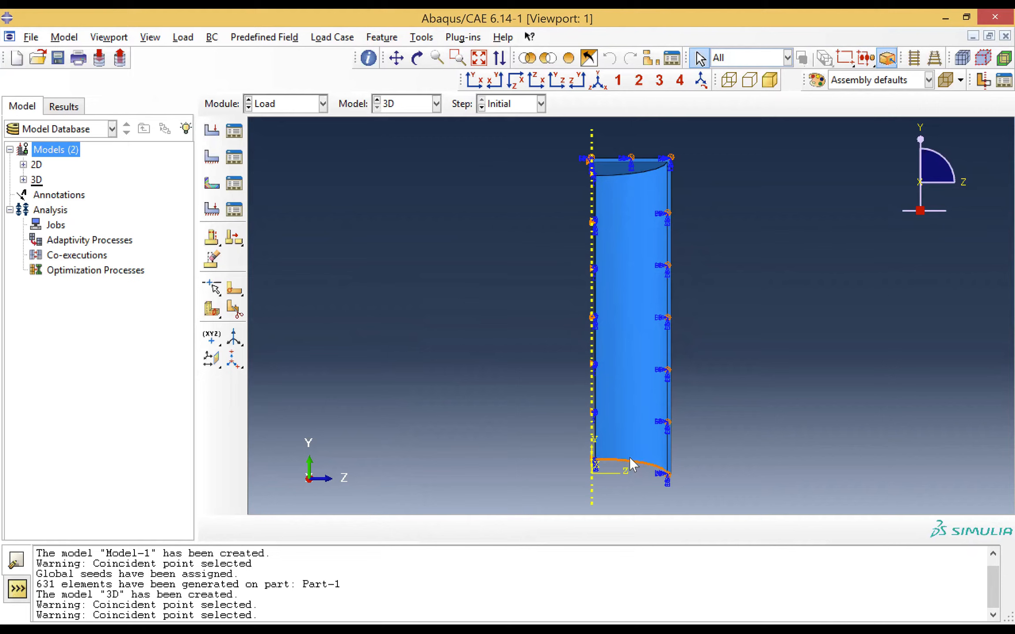
# Create a symmetry boundary condition in the Initial step with YSYMM (U2 = UR1 = UR3 = 0) on the curved rim face at the open end
pyautogui.click(538, 84)
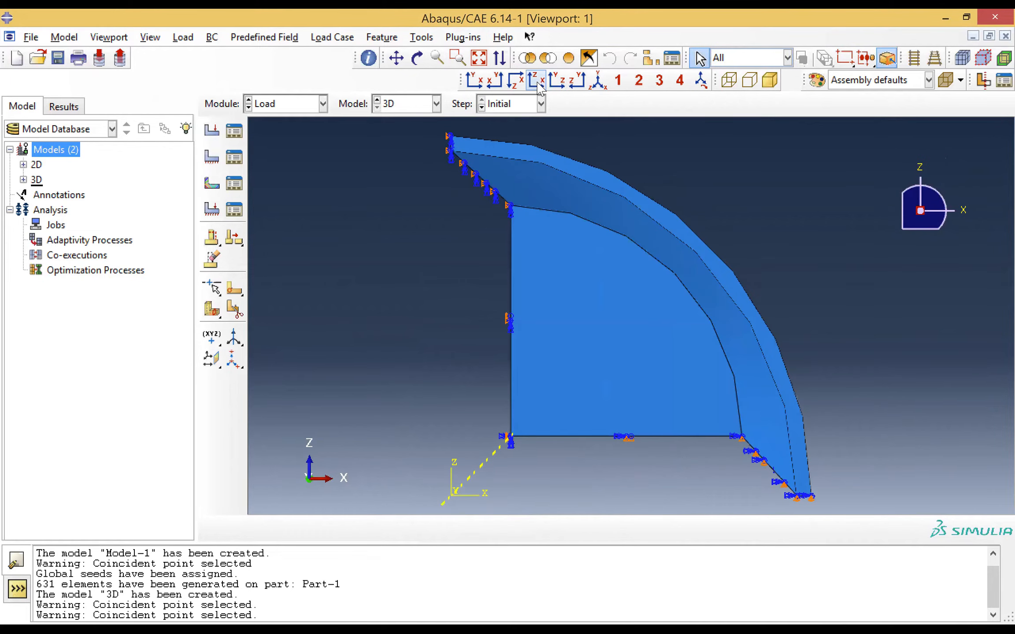
pyautogui.click(211, 156)
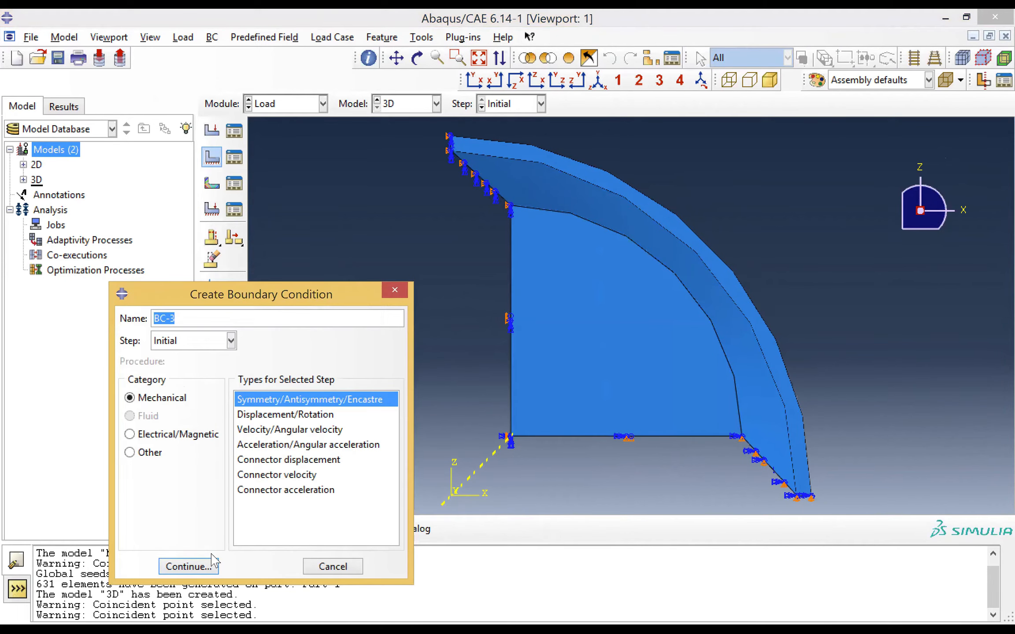
pyautogui.click(188, 566)
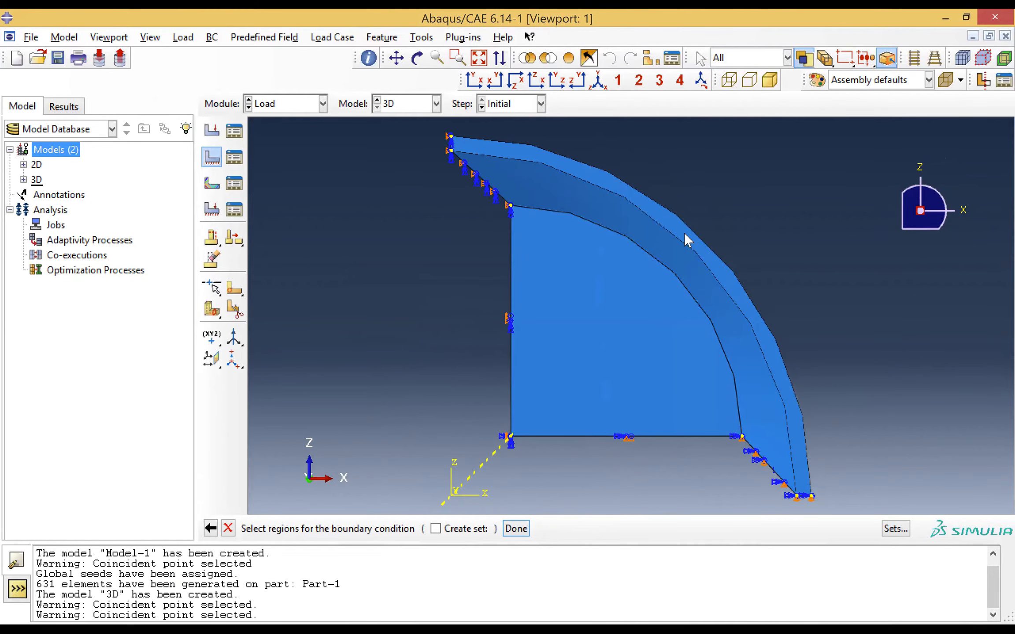
pyautogui.click(688, 239)
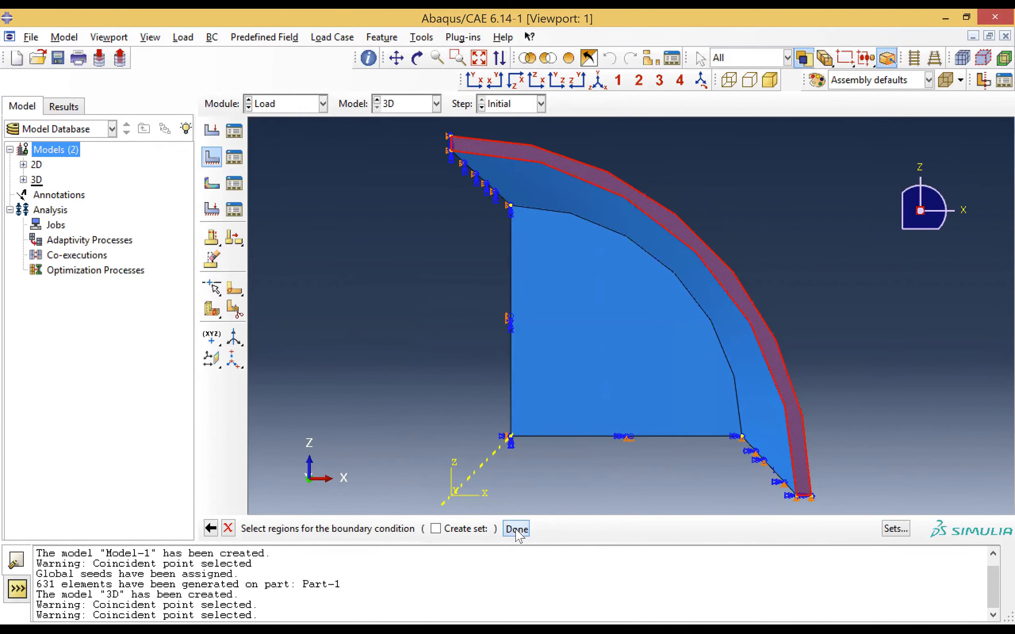
pyautogui.click(134, 210)
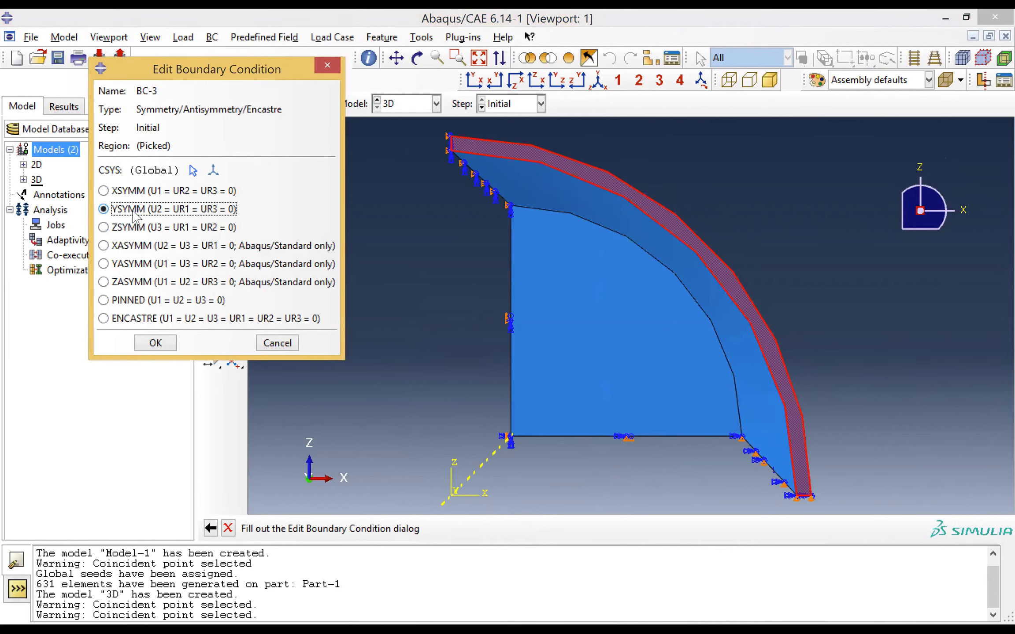
pyautogui.click(155, 344)
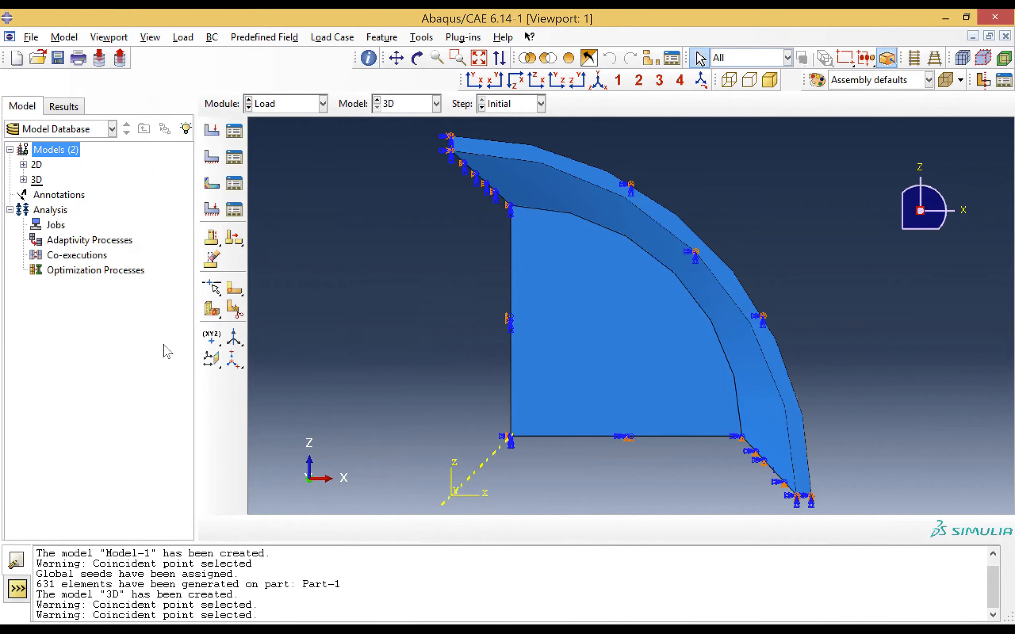
# Switch to the Mesh module for the 3D model
pyautogui.click(298, 104)
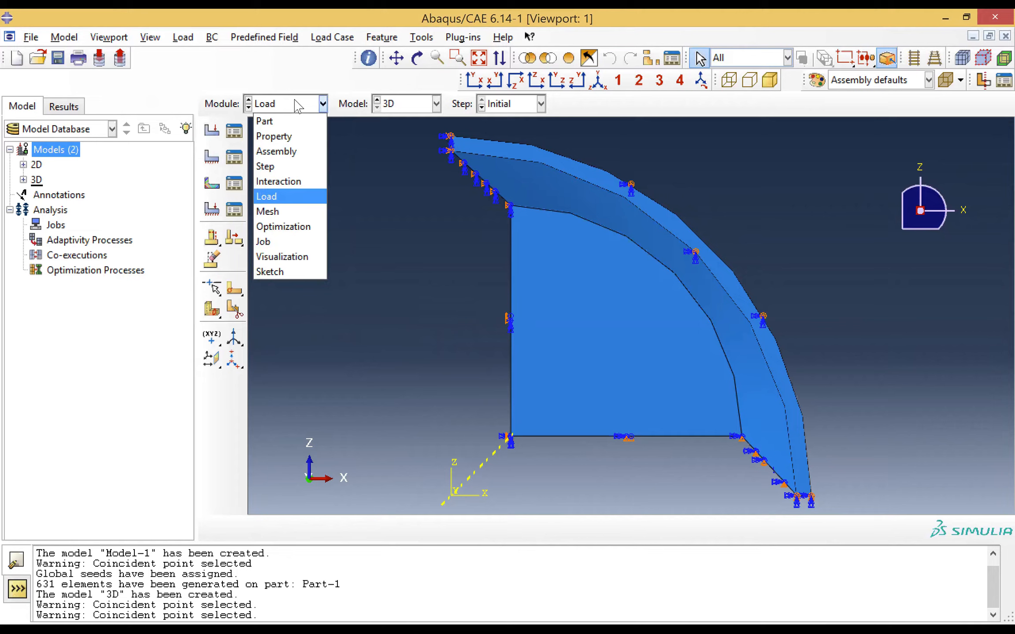
pyautogui.click(272, 212)
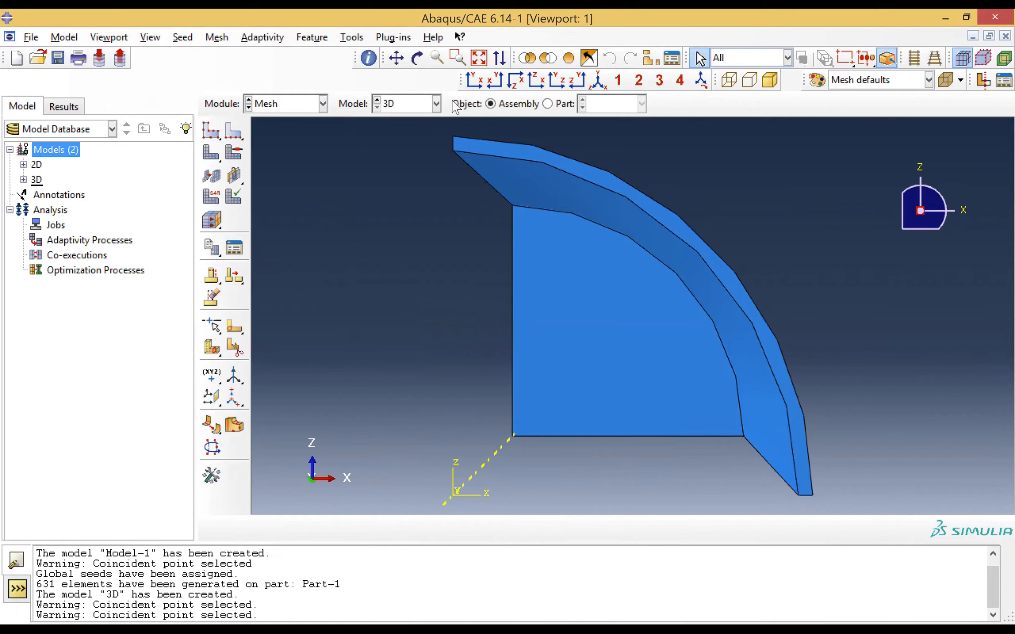
# Try to partition the cell of the assembly's part instance with the Extend face method
pyautogui.click(416, 58)
pyautogui.moveTo(554, 223); pyautogui.dragTo(696, 374)
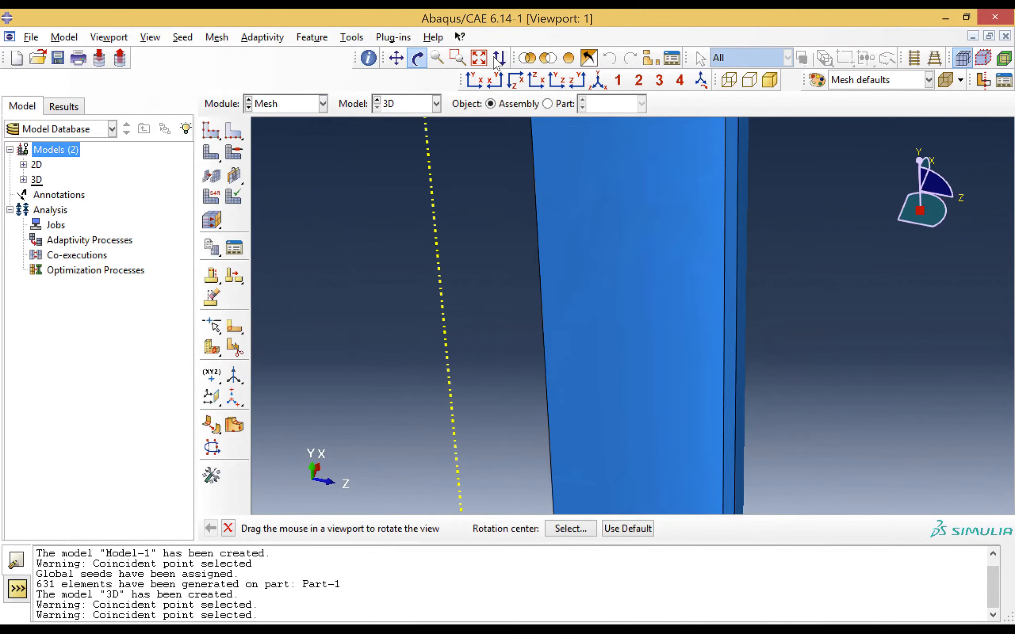
pyautogui.click(479, 58)
pyautogui.moveTo(638, 326); pyautogui.dragTo(686, 238)
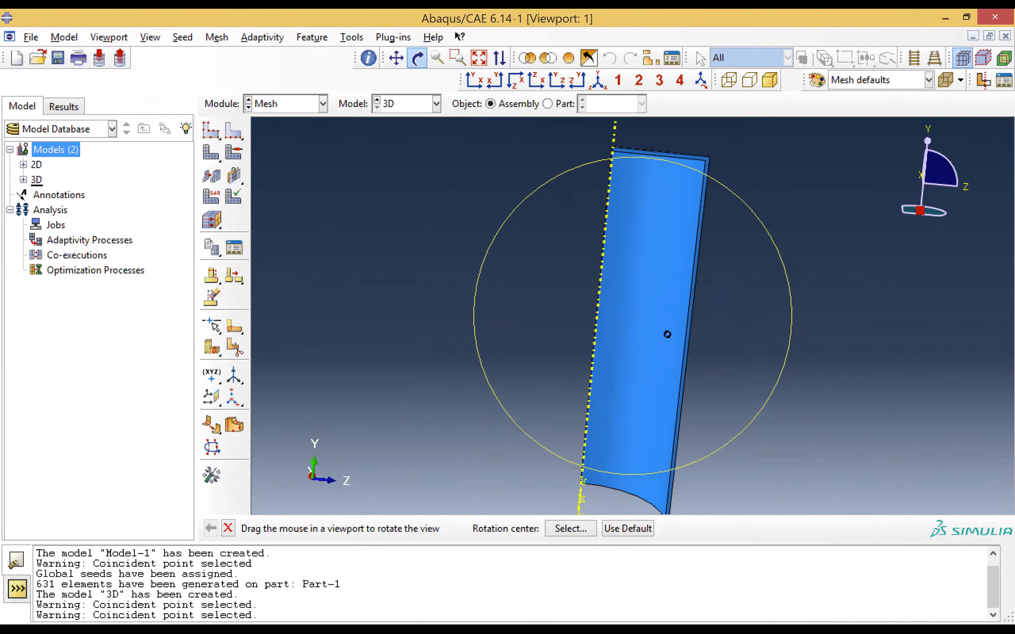
pyautogui.moveTo(668, 354); pyautogui.dragTo(662, 313)
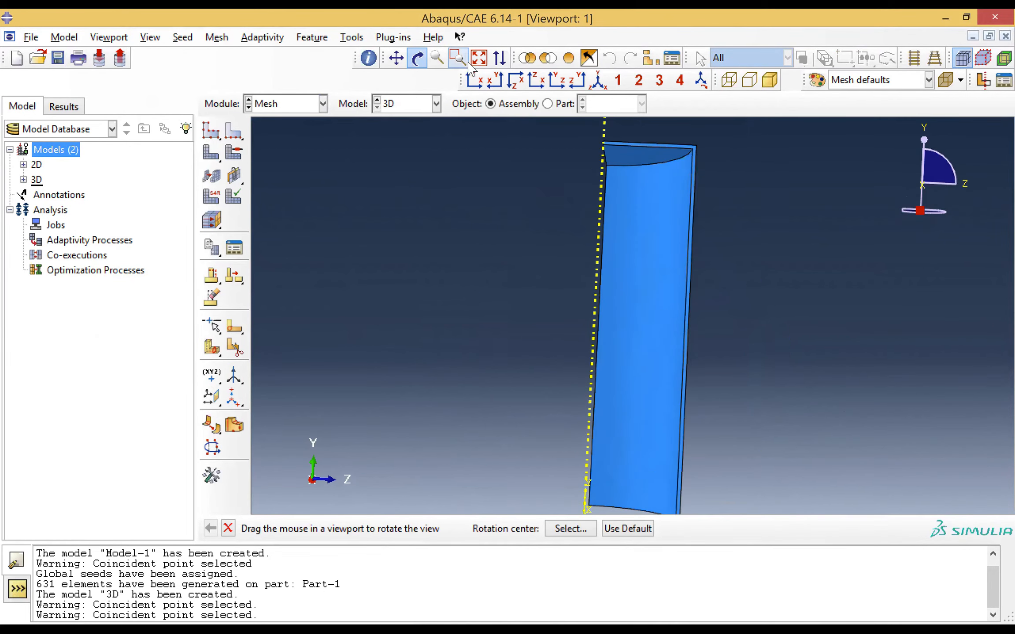
pyautogui.click(236, 351)
pyautogui.click(118, 153)
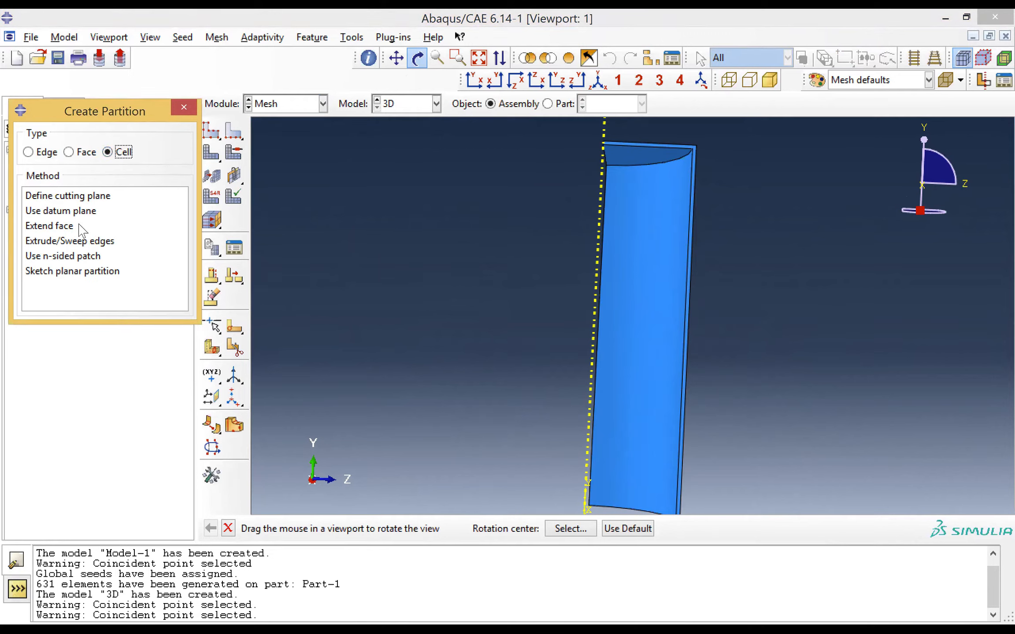
pyautogui.click(68, 230)
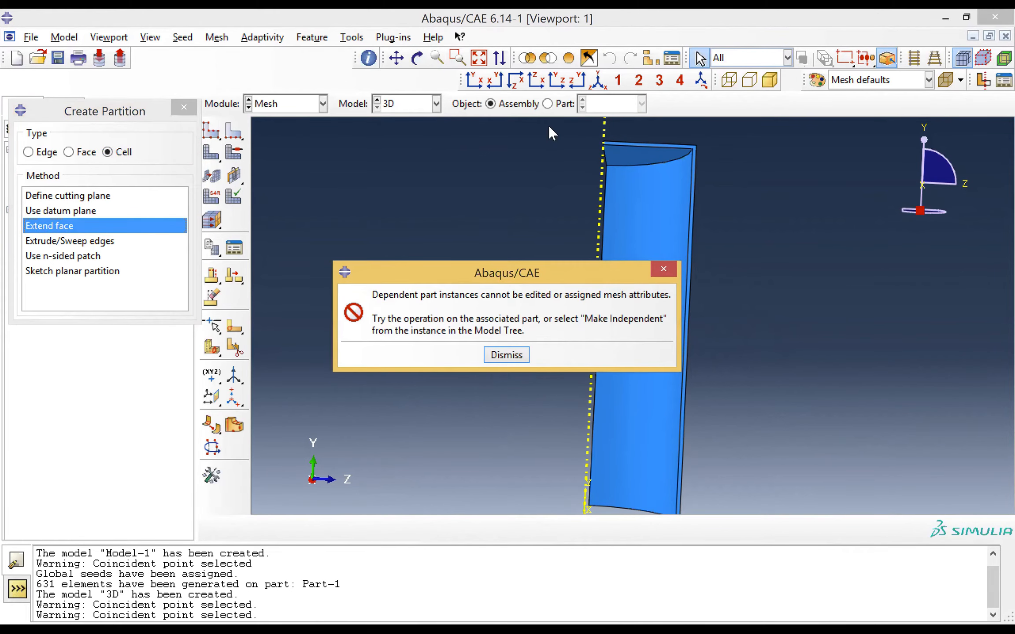
# Switch the meshing object from the assembly to Part-1 and partition its cell by extending the inner curved face
pyautogui.press('Return')
pyautogui.click(547, 103)
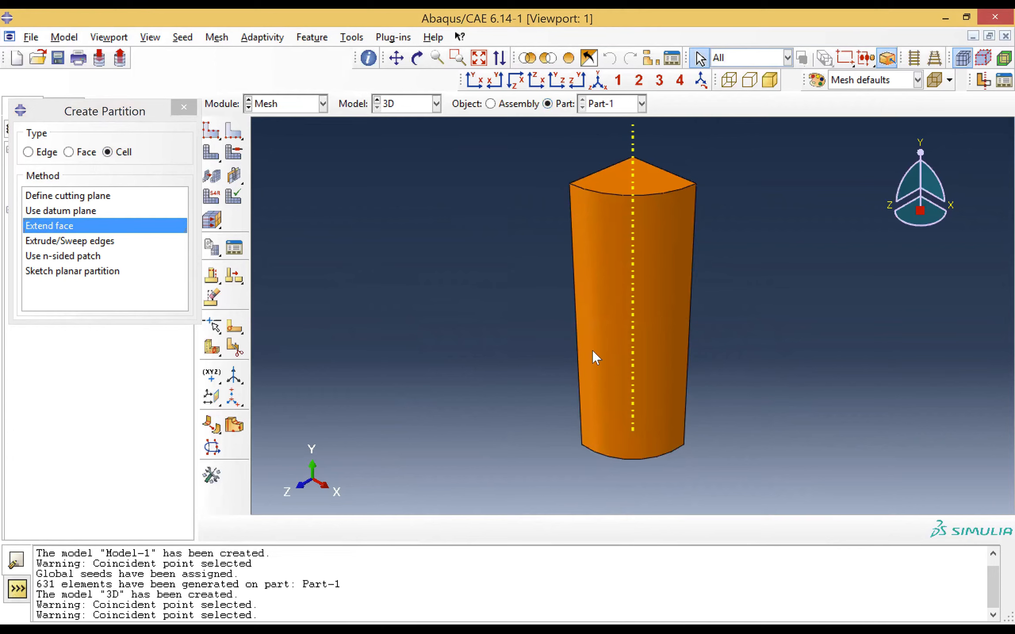
pyautogui.click(634, 341)
pyautogui.click(418, 59)
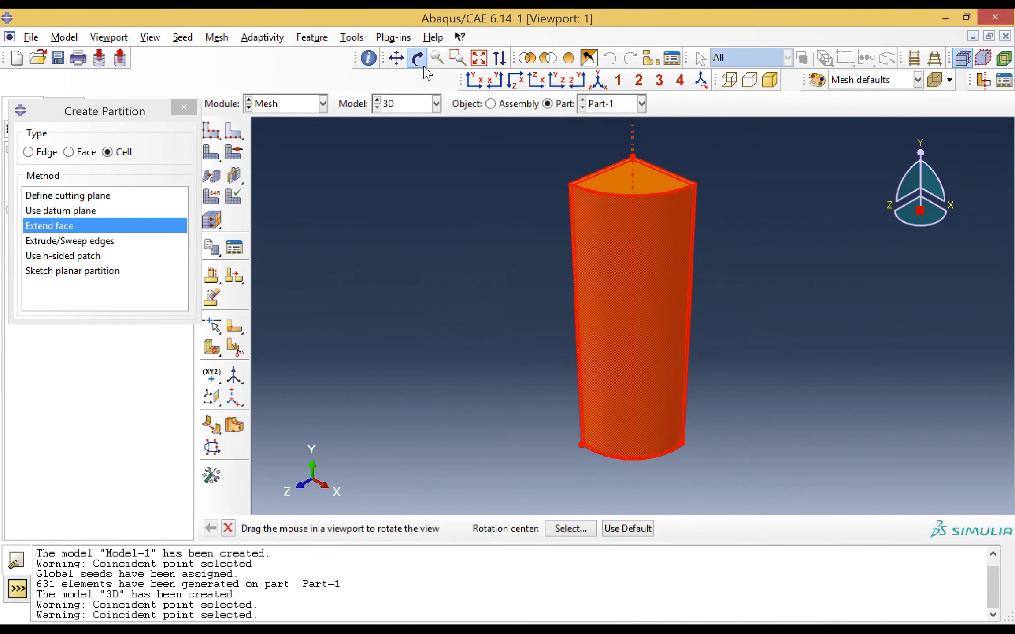
pyautogui.moveTo(549, 260); pyautogui.dragTo(721, 338)
pyautogui.moveTo(671, 365); pyautogui.dragTo(792, 377)
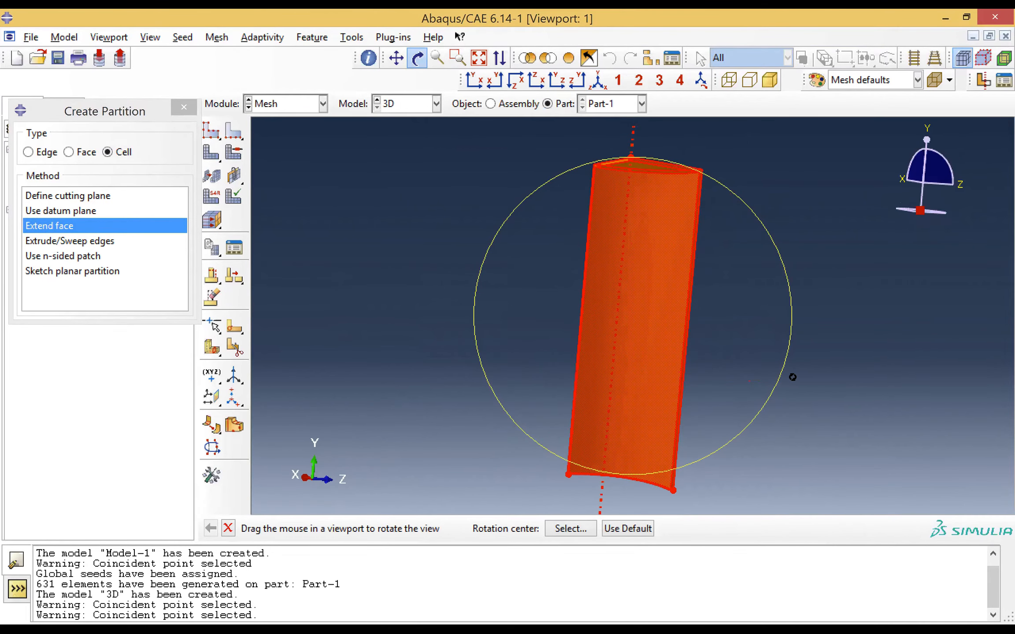
pyautogui.moveTo(732, 324); pyautogui.dragTo(710, 338)
pyautogui.press('Escape')
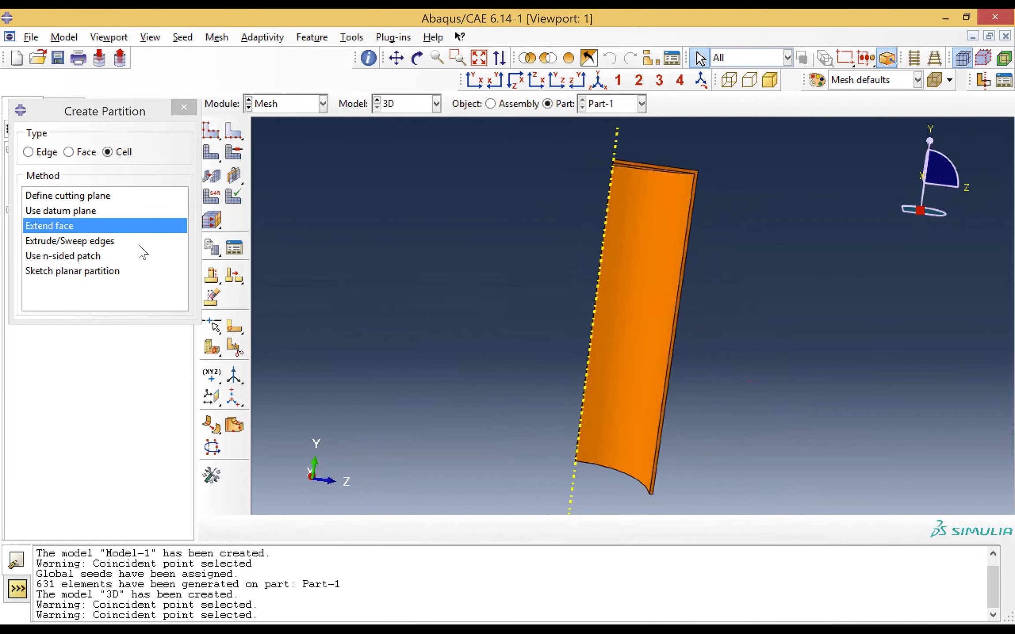
pyautogui.click(39, 226)
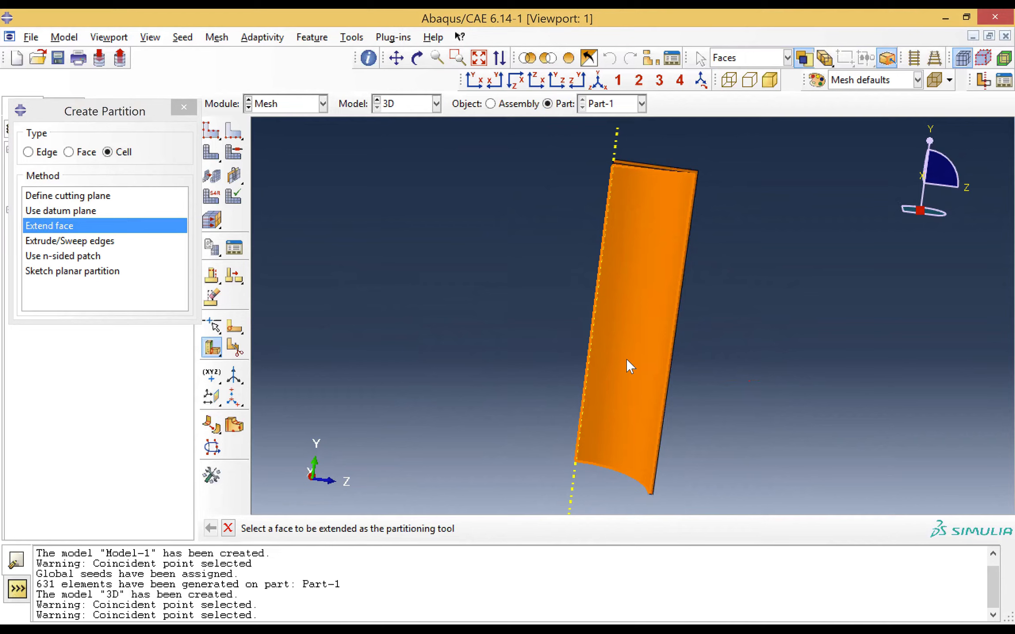
pyautogui.click(627, 360)
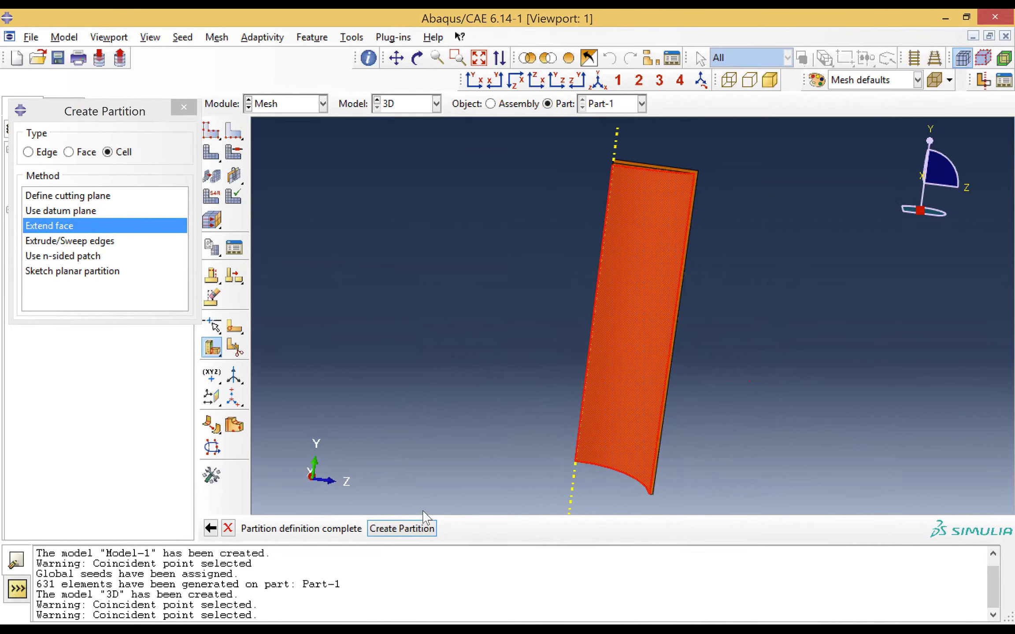
pyautogui.click(411, 531)
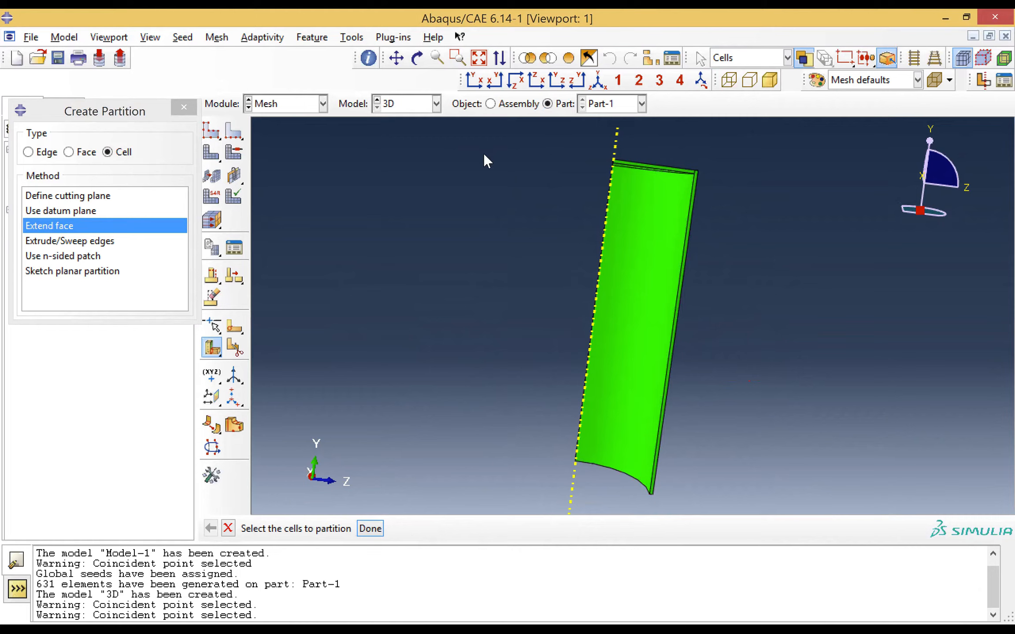
# Examine the partitioned cell up close at the closed end and close the partition dialog
pyautogui.click(458, 57)
pyautogui.moveTo(596, 139); pyautogui.dragTo(758, 234)
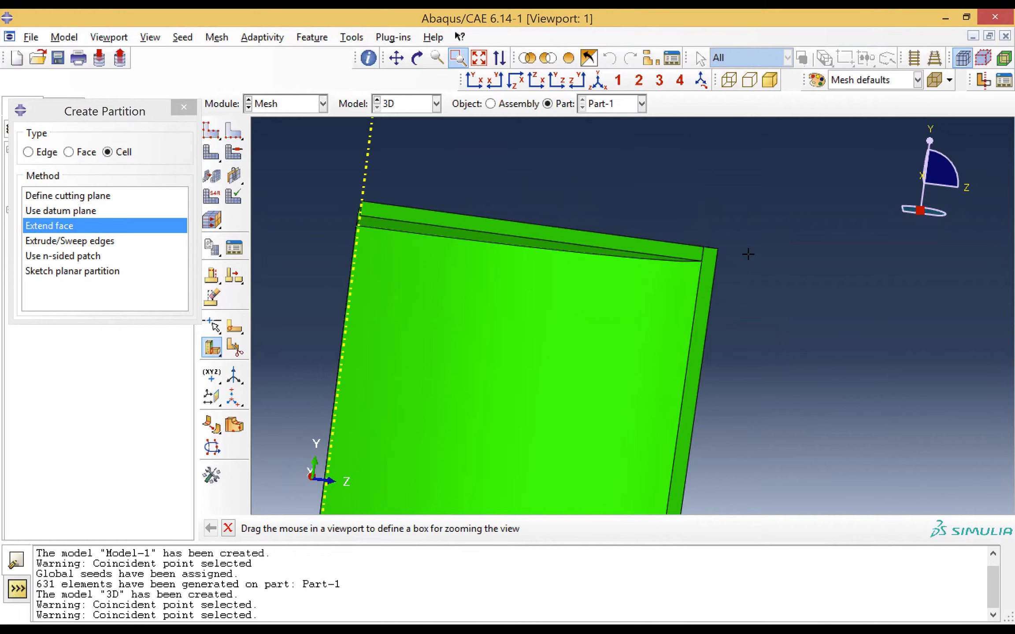
pyautogui.click(493, 83)
pyautogui.moveTo(582, 149); pyautogui.dragTo(717, 196)
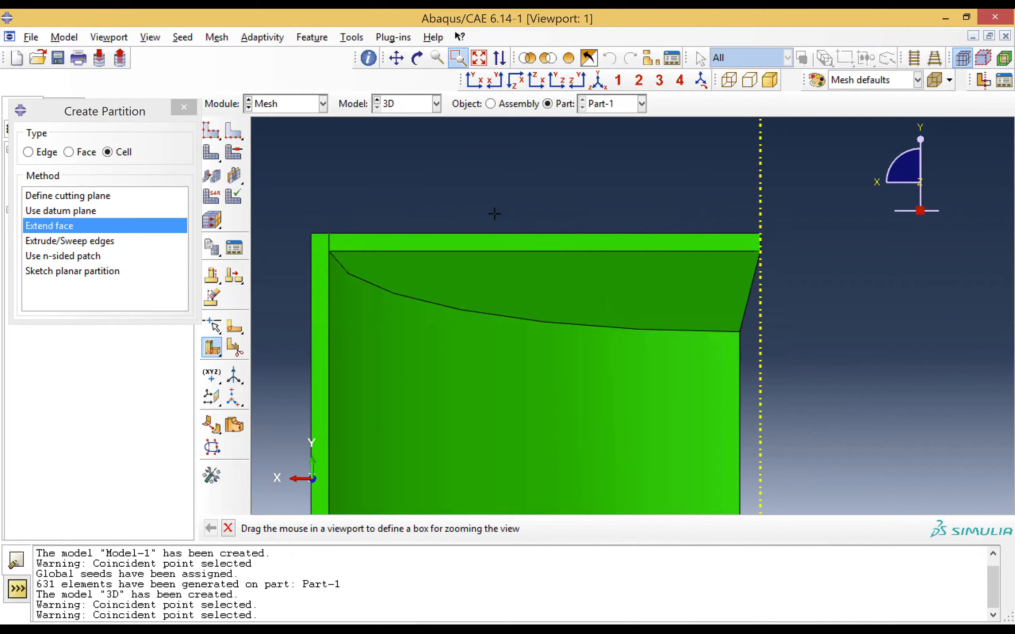
pyautogui.click(184, 107)
pyautogui.click(479, 57)
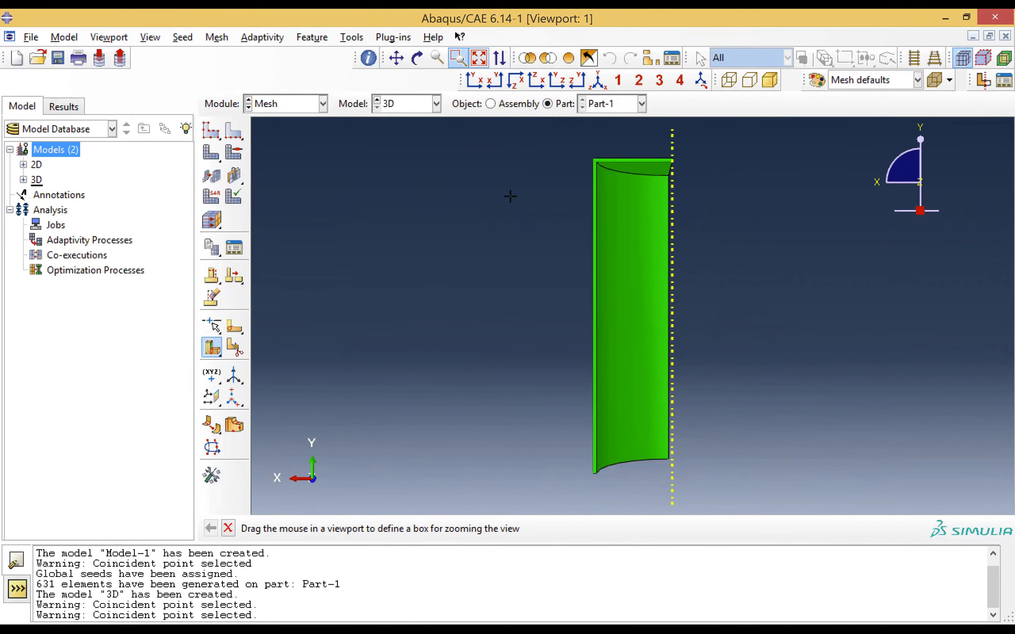
pyautogui.click(234, 137)
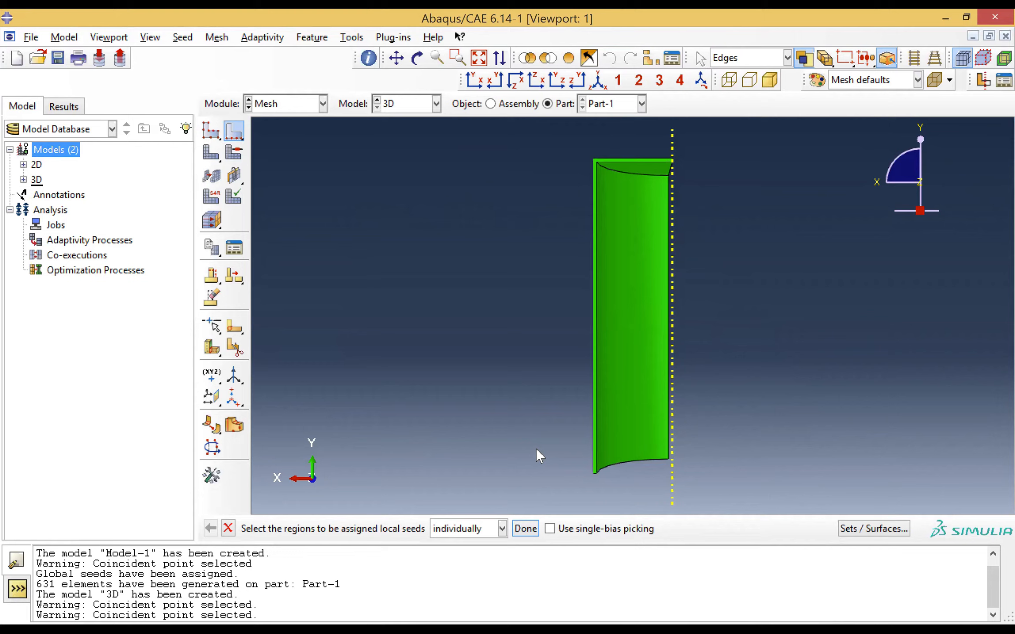
pyautogui.click(595, 405)
pyautogui.click(593, 411)
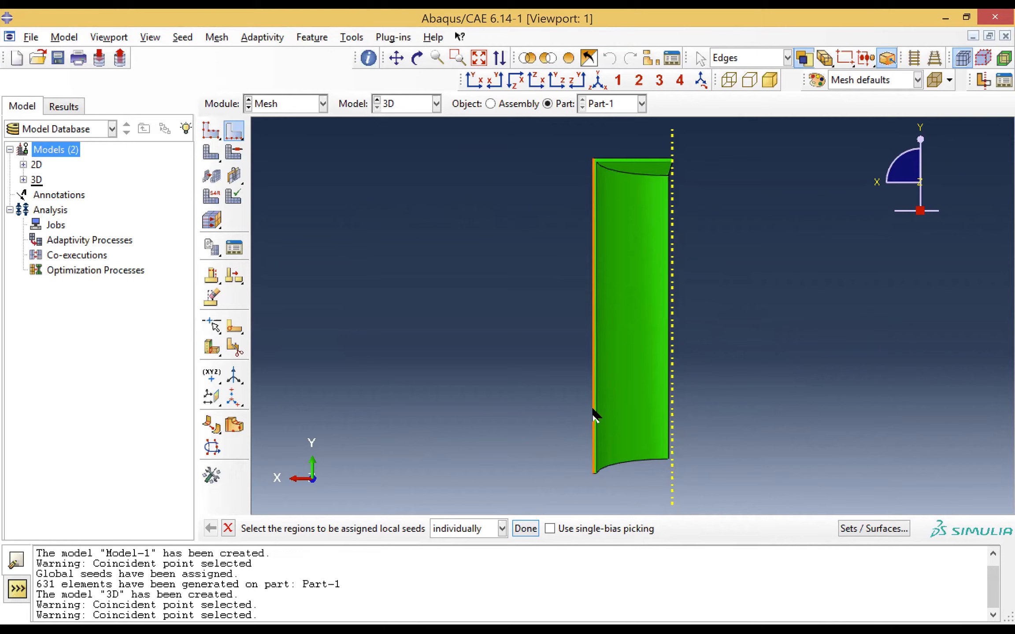
pyautogui.click(593, 410)
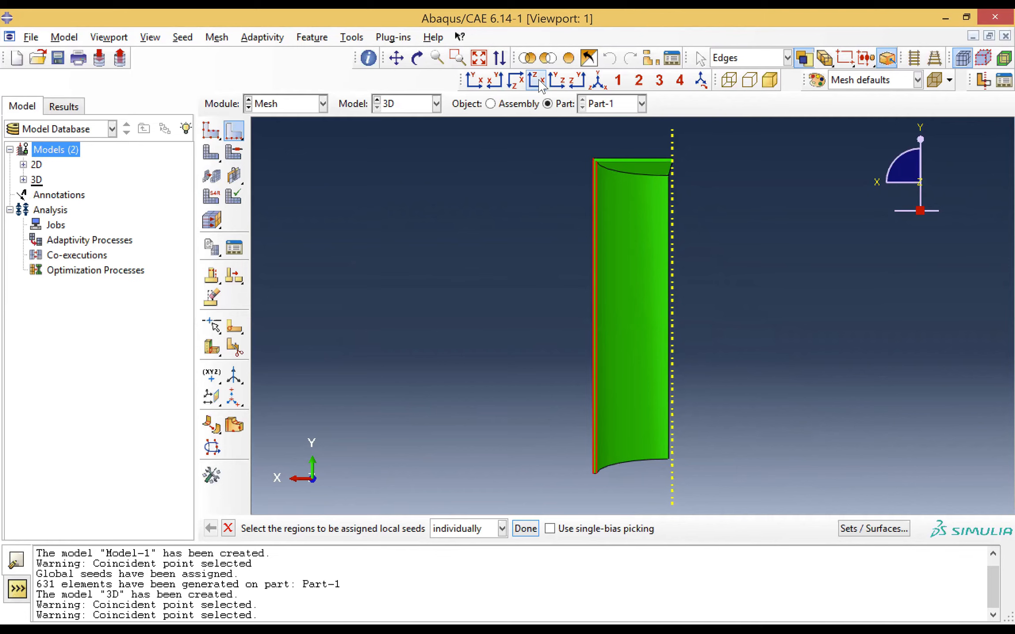
pyautogui.click(578, 82)
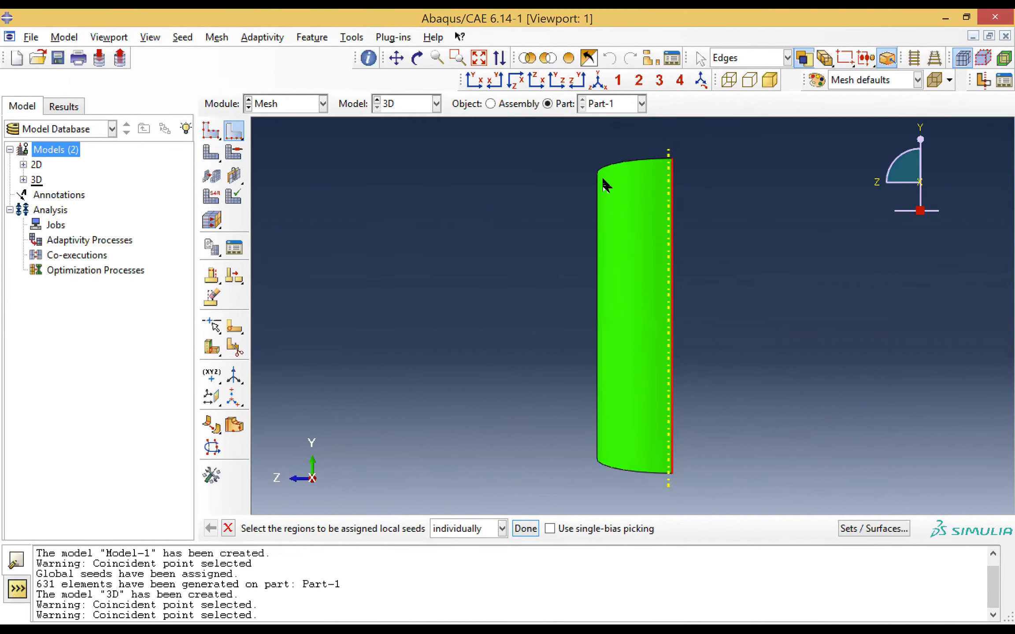
pyautogui.click(559, 82)
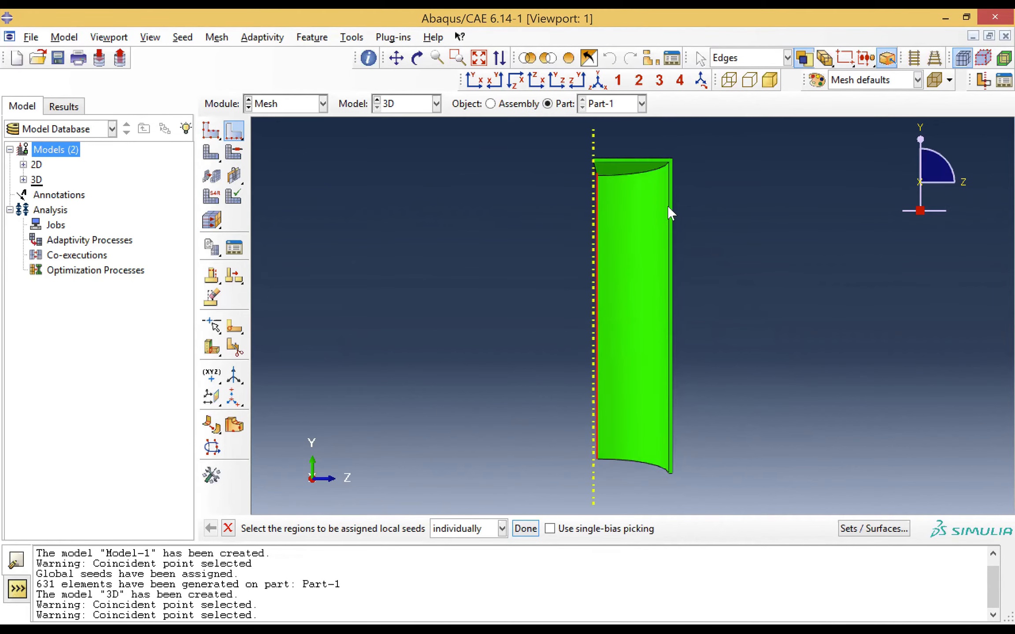
pyautogui.click(669, 234)
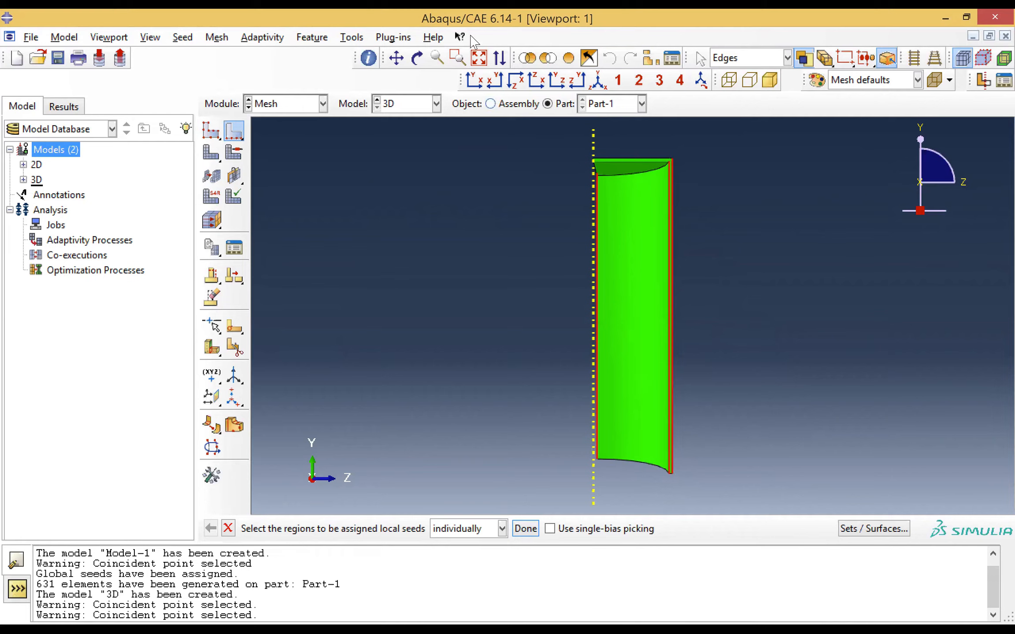
pyautogui.click(457, 58)
pyautogui.moveTo(633, 169); pyautogui.dragTo(702, 208)
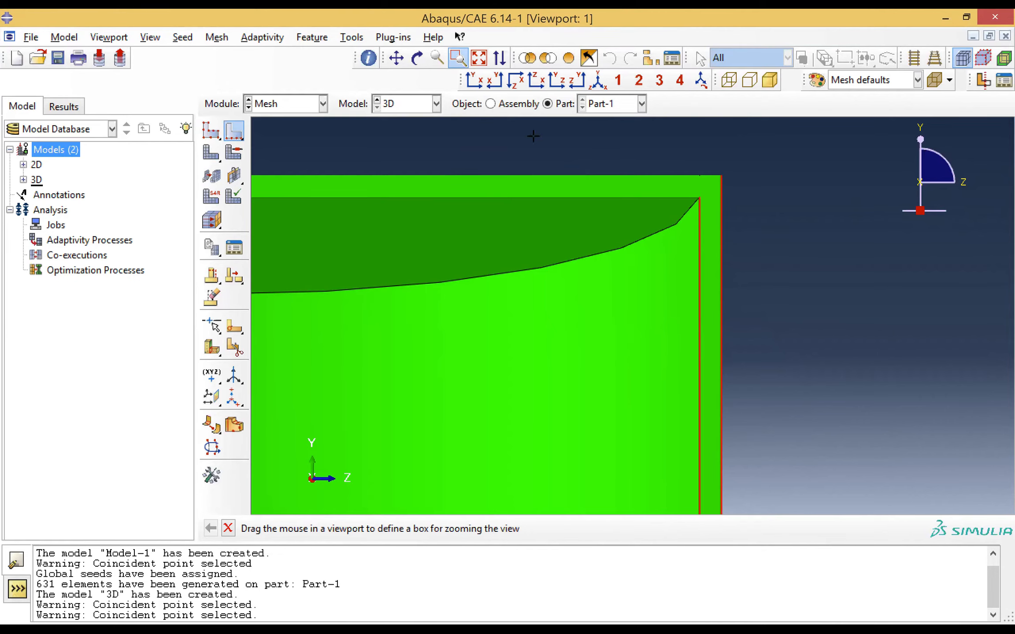
pyautogui.click(478, 57)
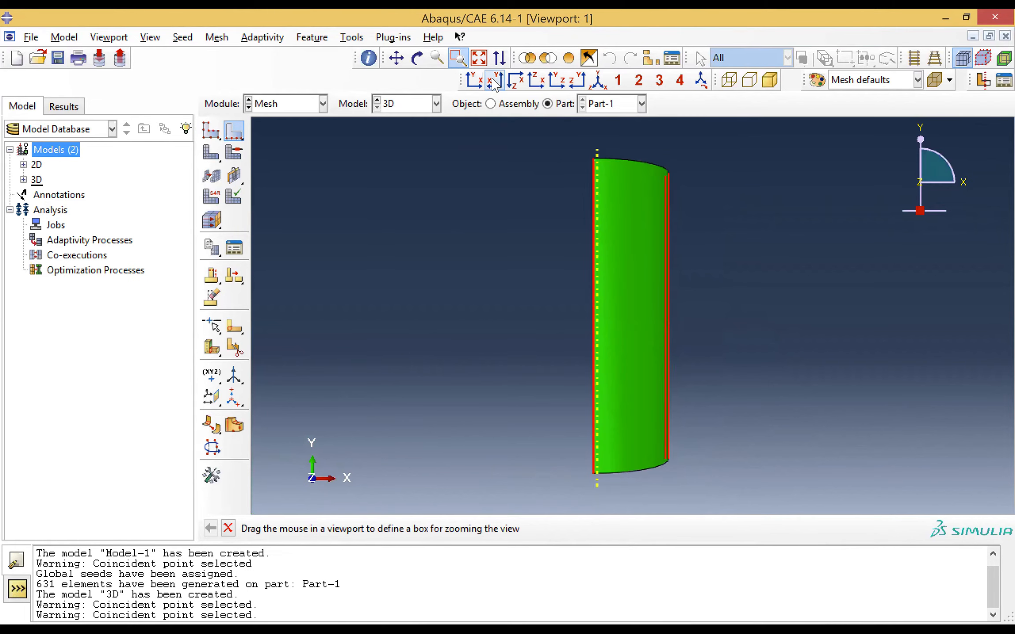
pyautogui.click(495, 80)
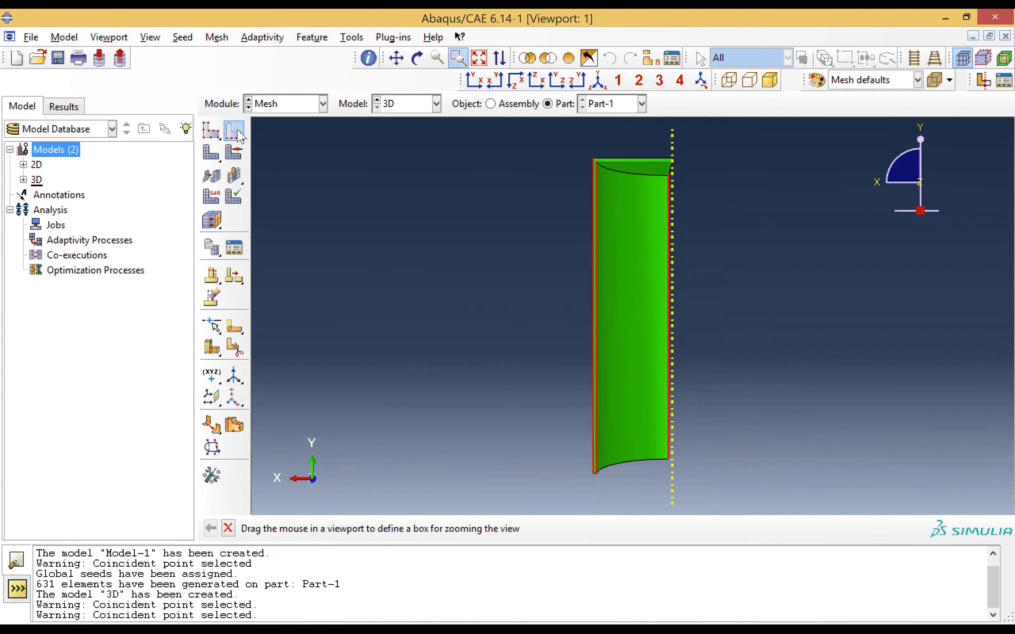
pyautogui.press('Escape')
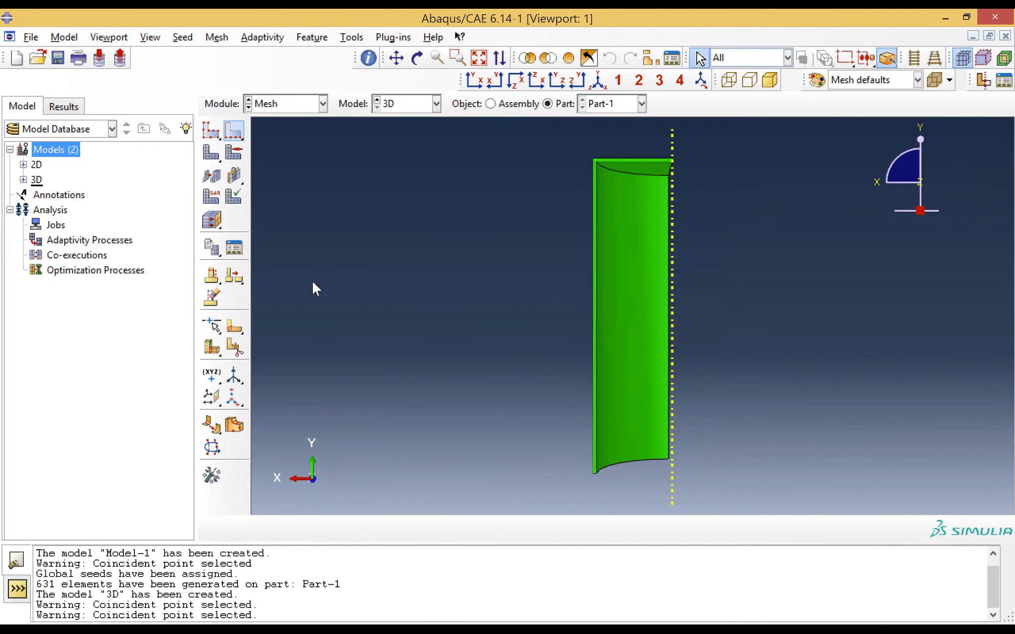
# Seed the long vertical edges of both cut faces by number with 30 elements, single bias and a bias ratio of 10
pyautogui.click(233, 130)
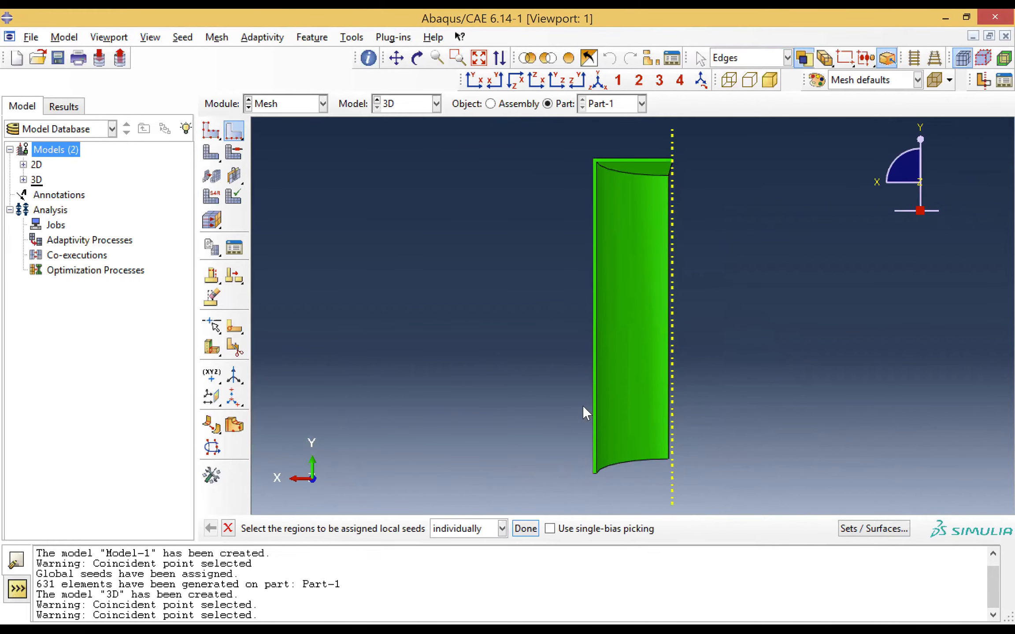
pyautogui.click(592, 398)
pyautogui.click(595, 402)
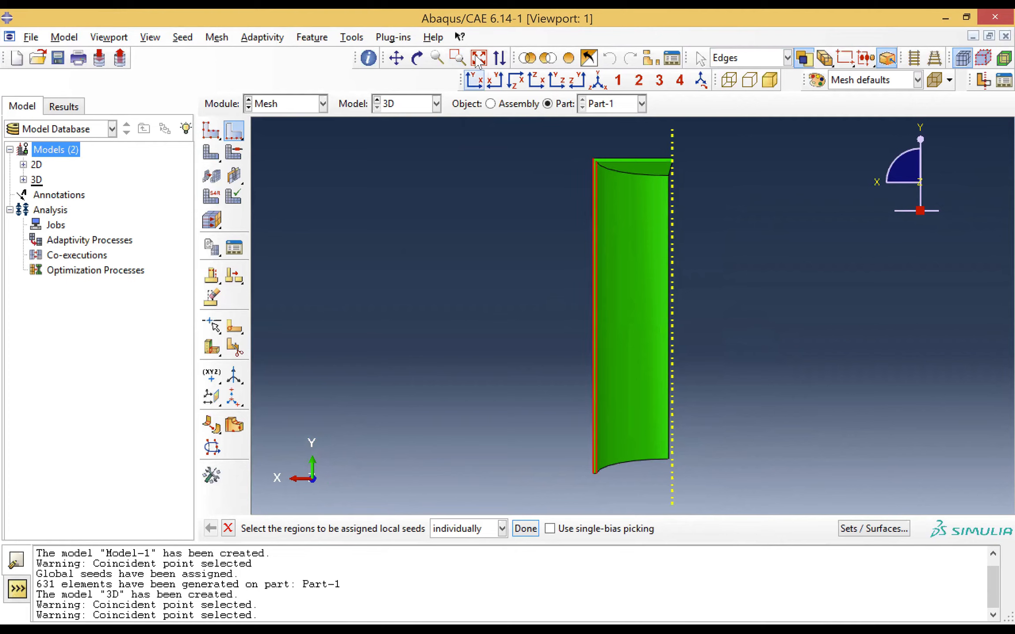
pyautogui.click(577, 80)
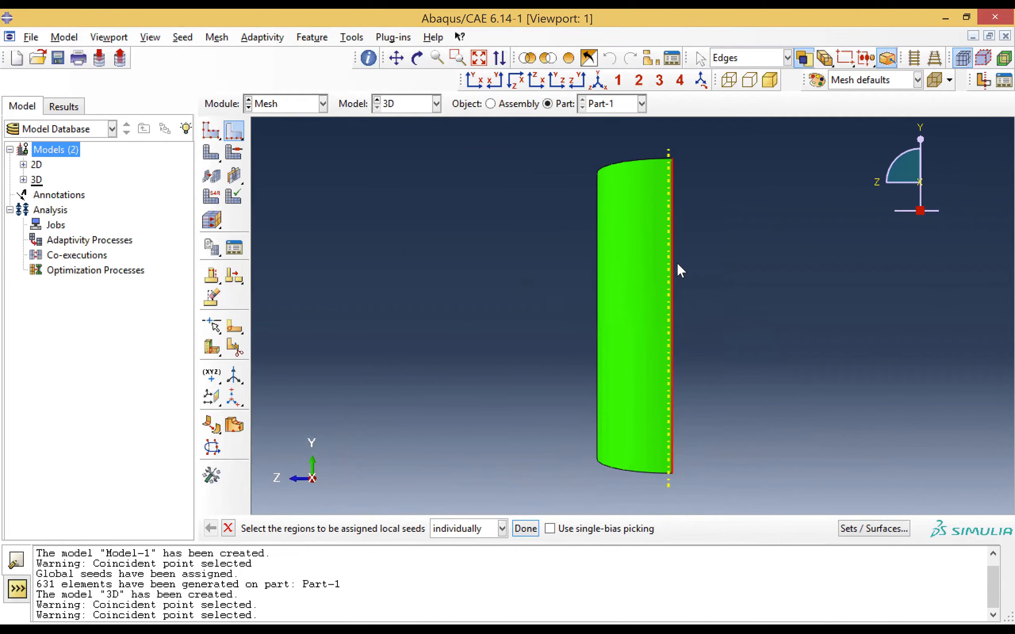
pyautogui.click(556, 80)
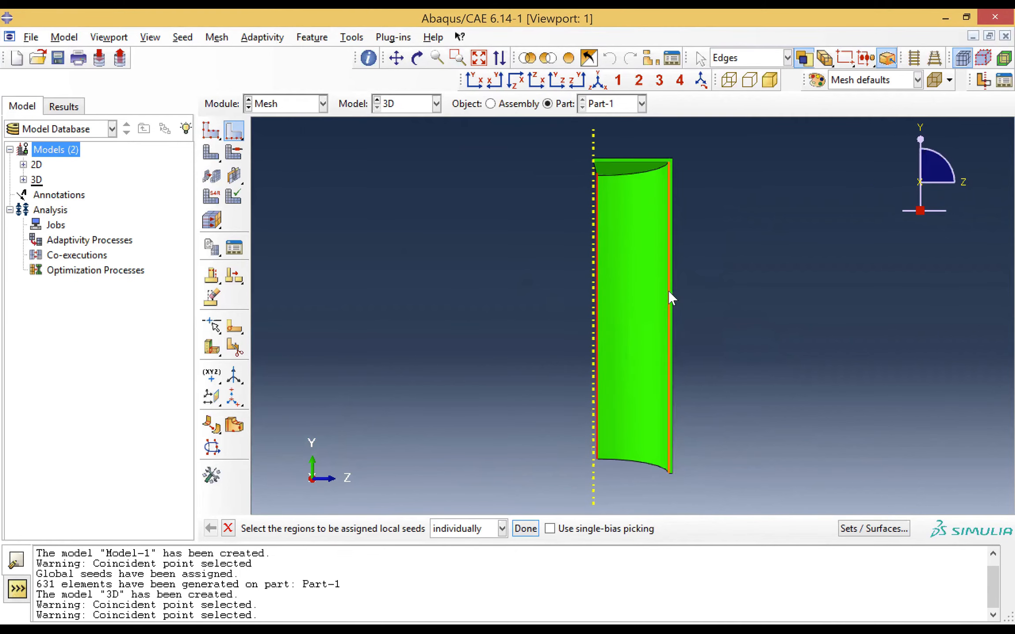
pyautogui.click(668, 290)
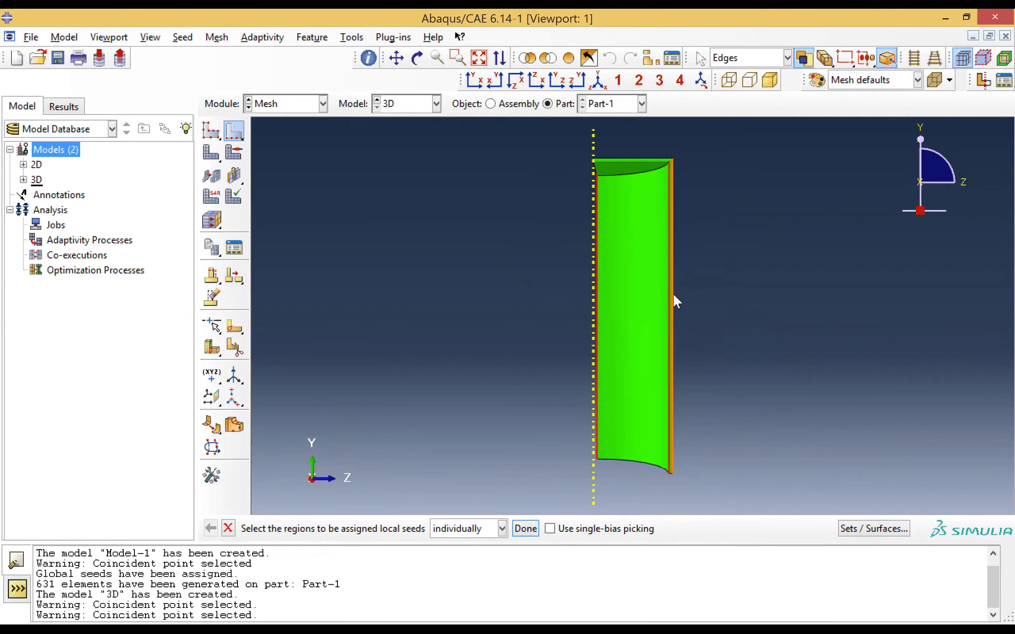
pyautogui.click(533, 536)
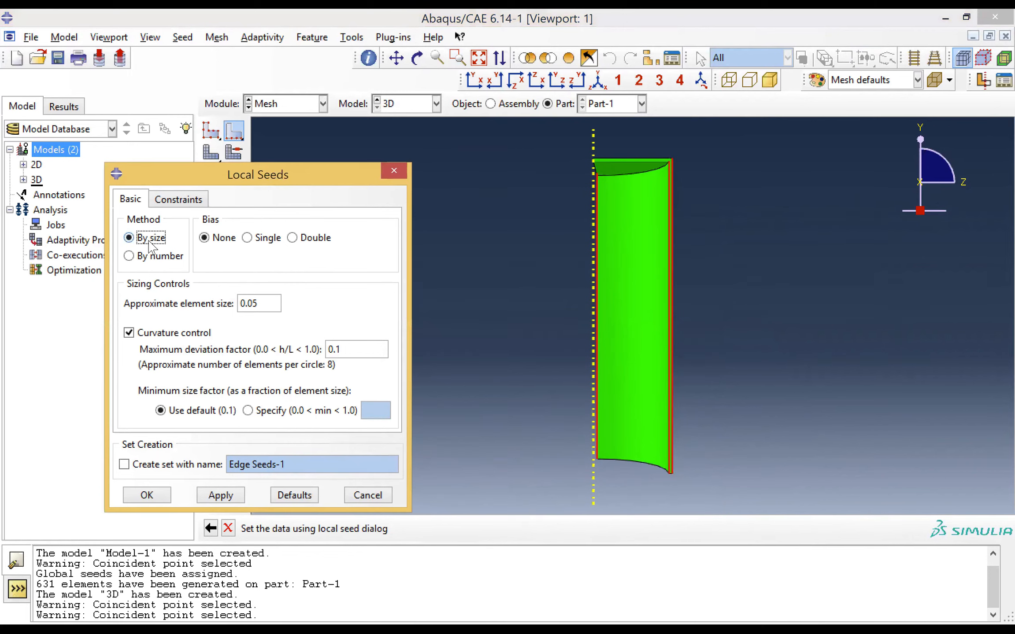
pyautogui.click(147, 257)
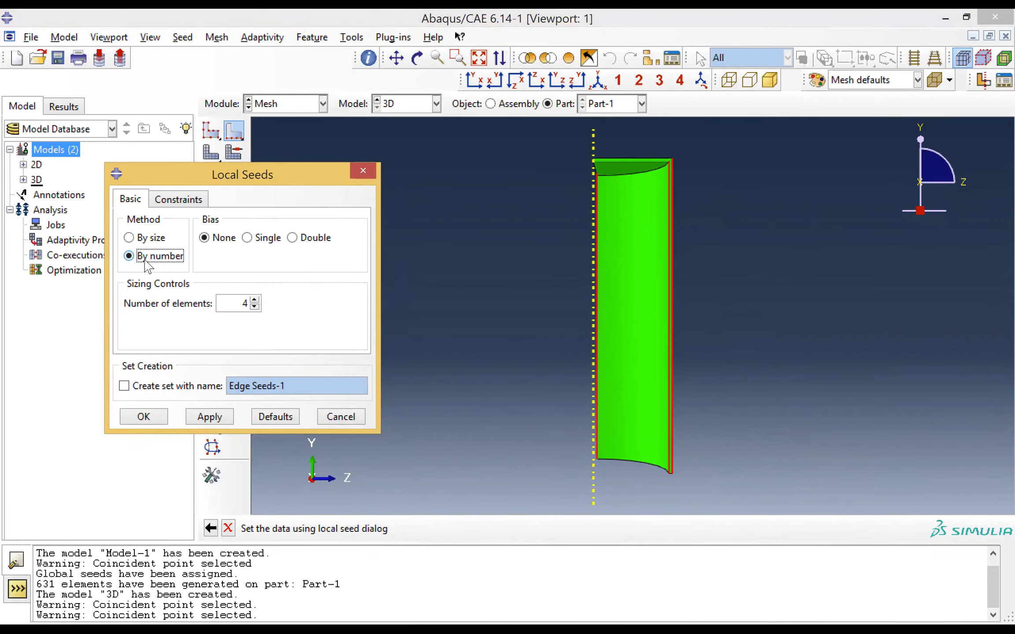
pyautogui.click(263, 245)
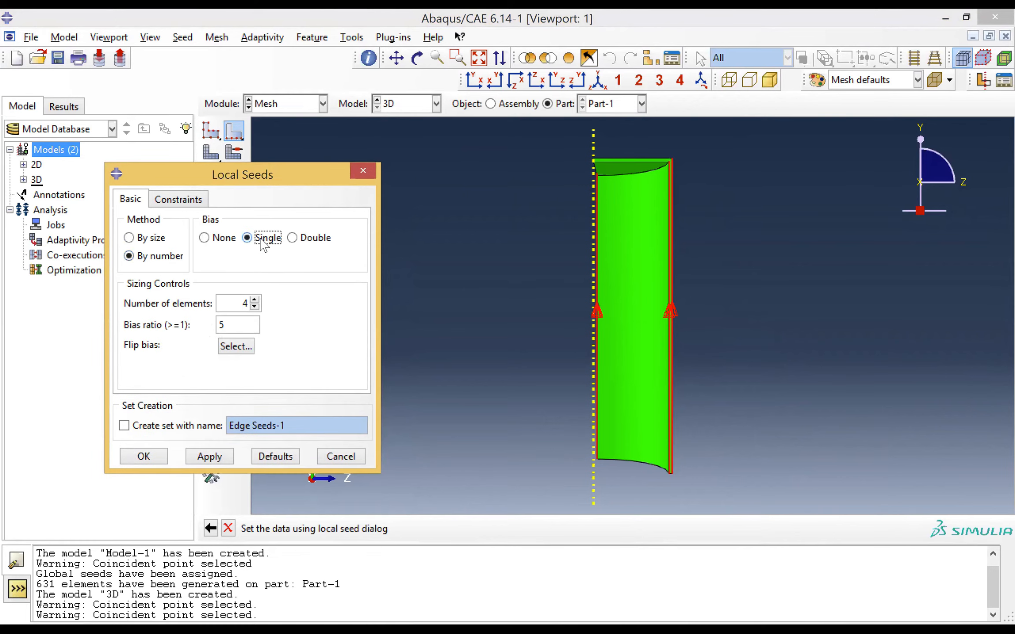
pyautogui.click(255, 300)
pyautogui.doubleClick(230, 304)
pyautogui.write('30')
pyautogui.doubleClick(221, 325)
pyautogui.write('10')
pyautogui.click(210, 459)
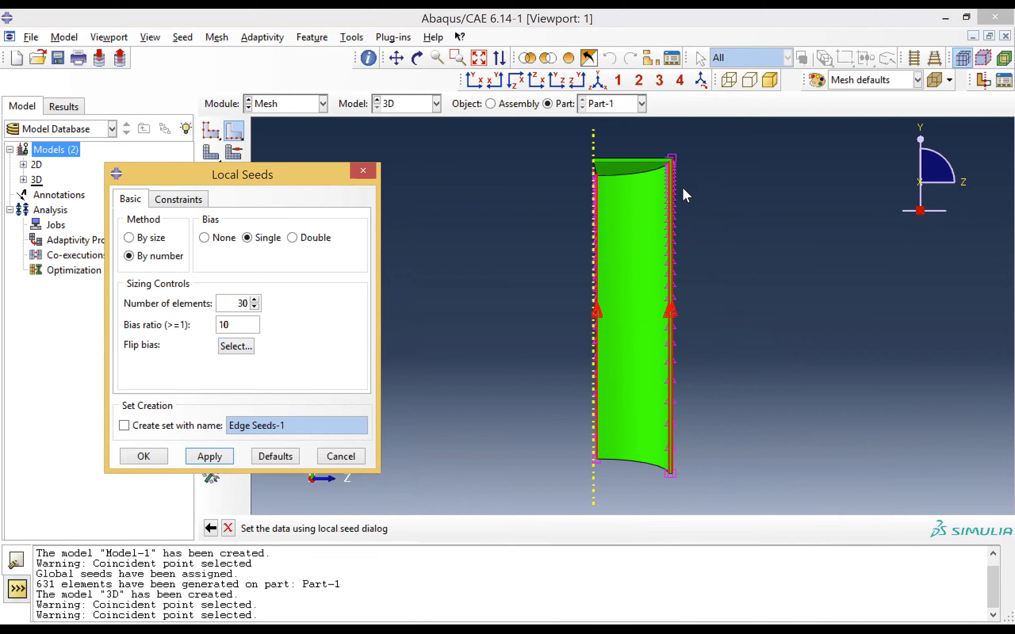
pyautogui.click(665, 170)
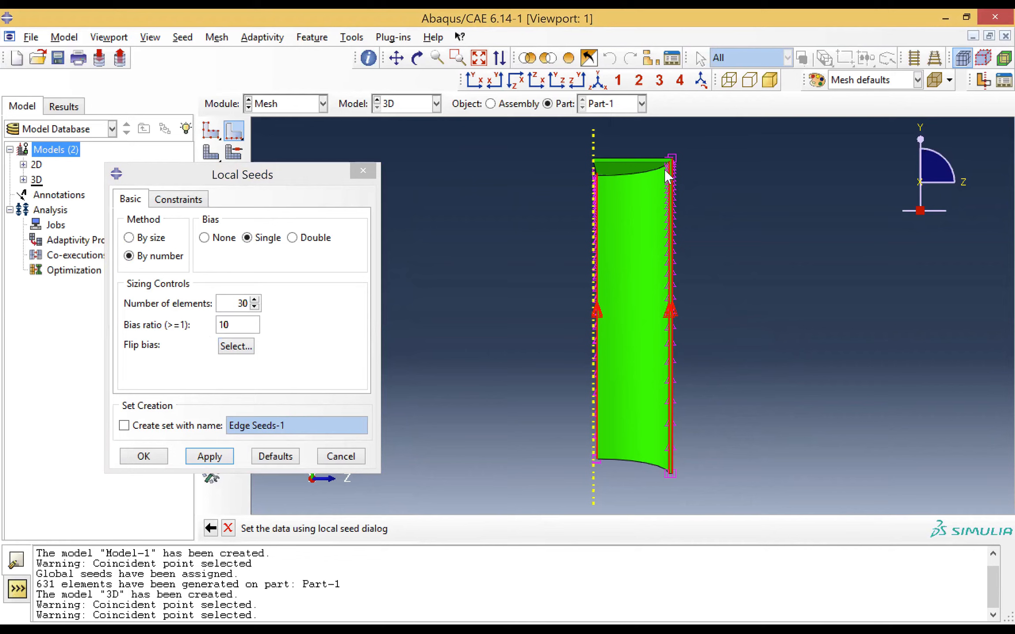
pyautogui.click(158, 459)
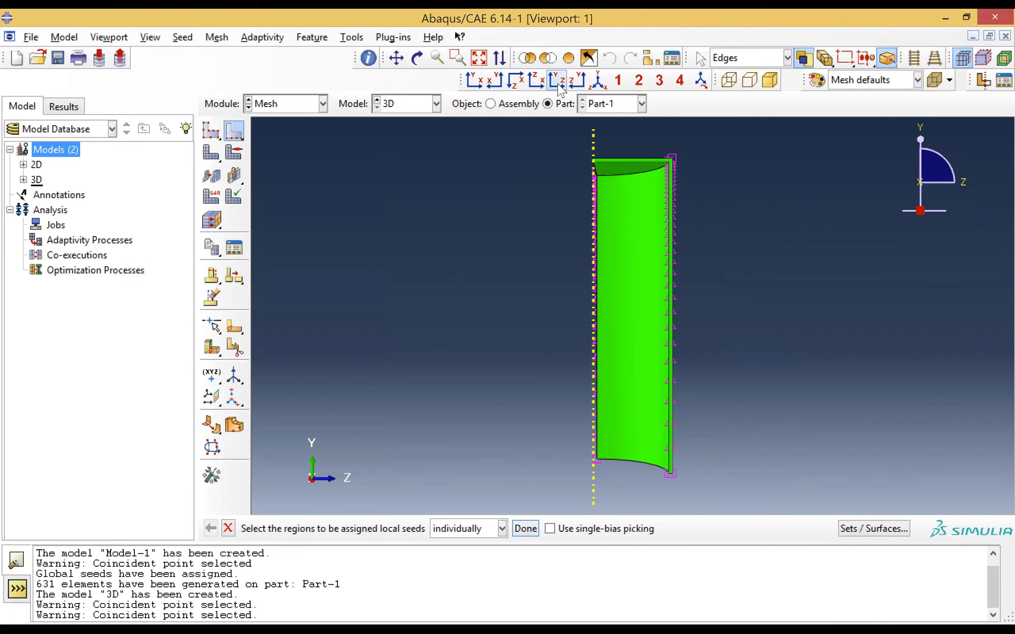
# Seed the two straight radial edges of the closed end by number with 30 elements, single bias and a bias ratio of 10
pyautogui.click(542, 82)
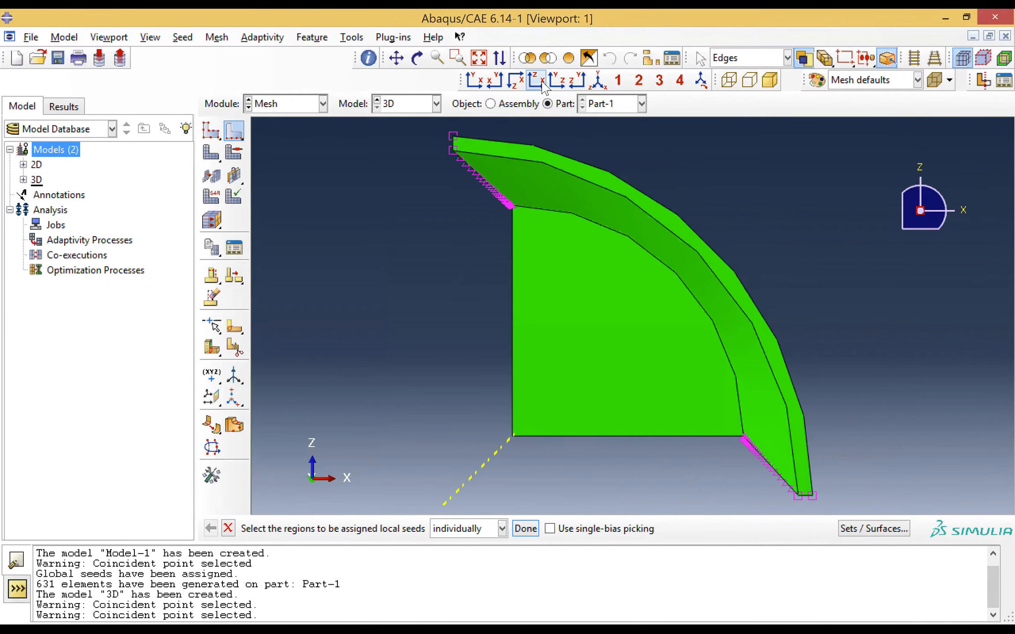
pyautogui.click(535, 83)
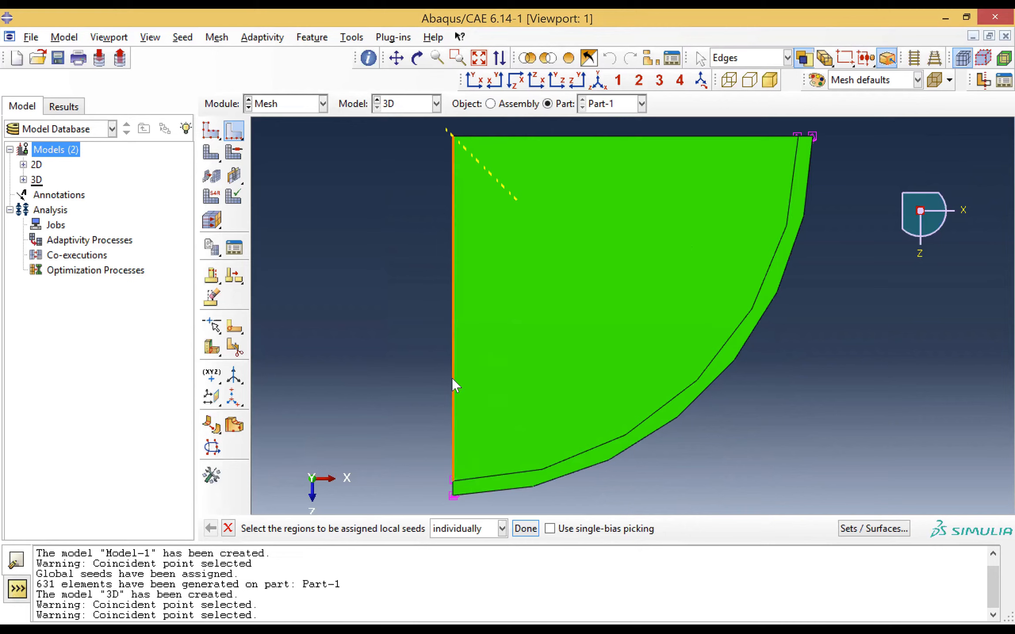
pyautogui.click(564, 189)
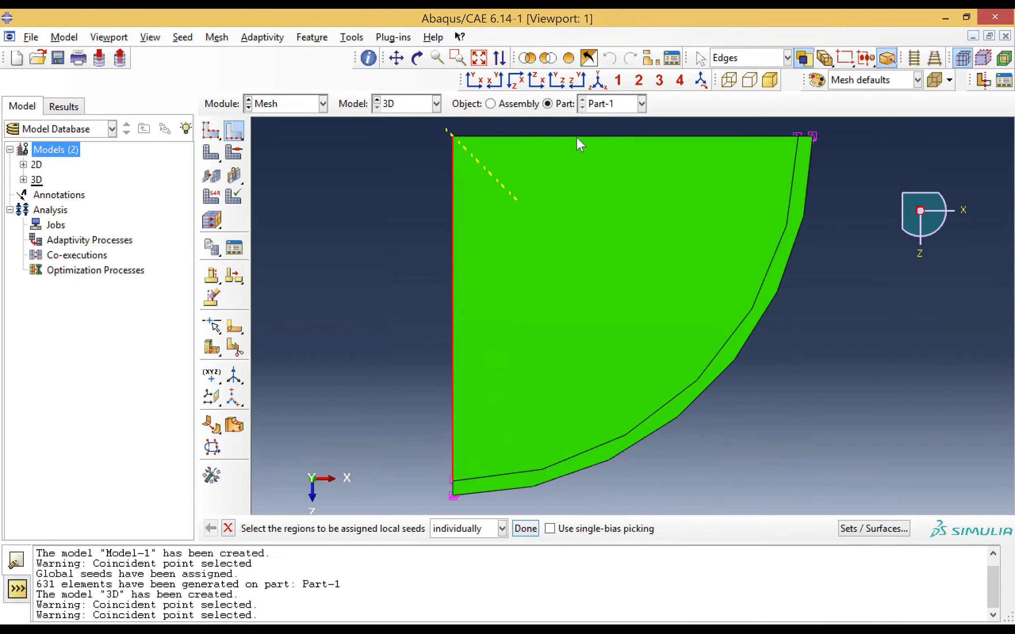
pyautogui.click(578, 139)
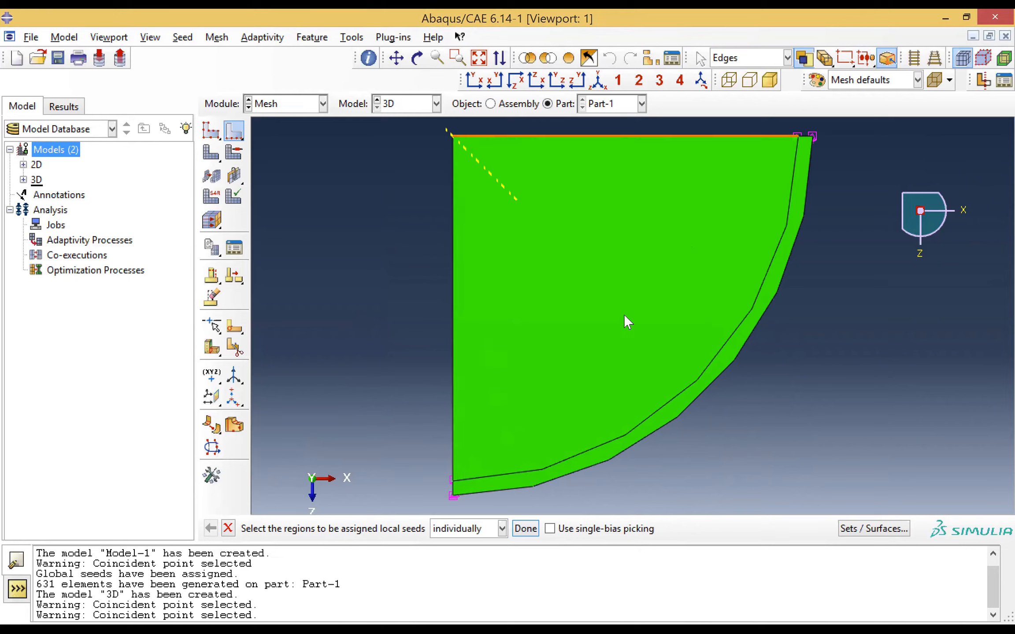
pyautogui.click(645, 417)
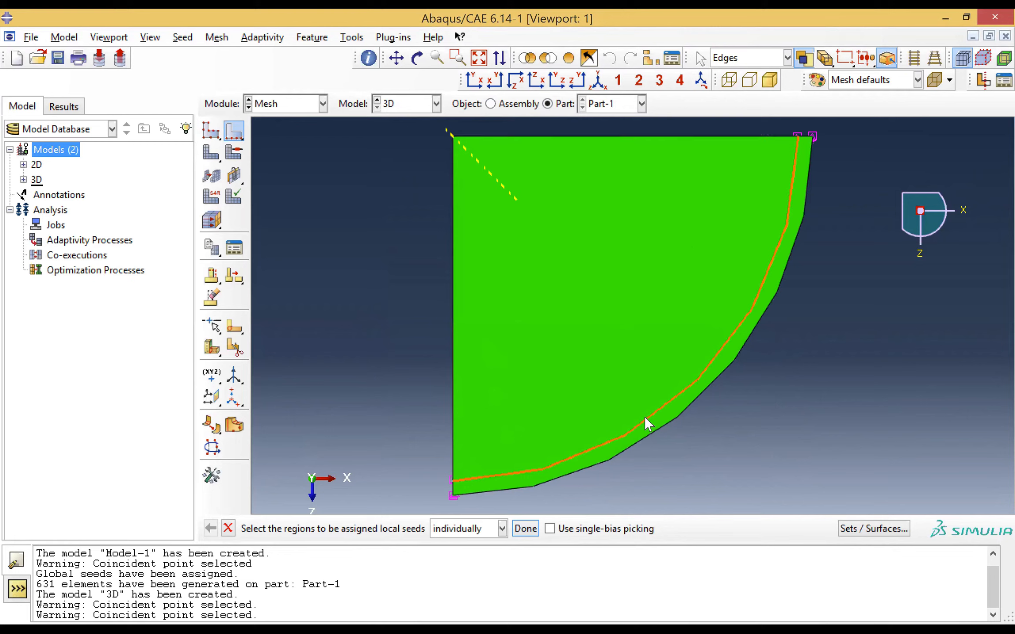
pyautogui.click(453, 357)
pyautogui.keyDown('shift'); pyautogui.click(642, 138); pyautogui.keyUp('shift')
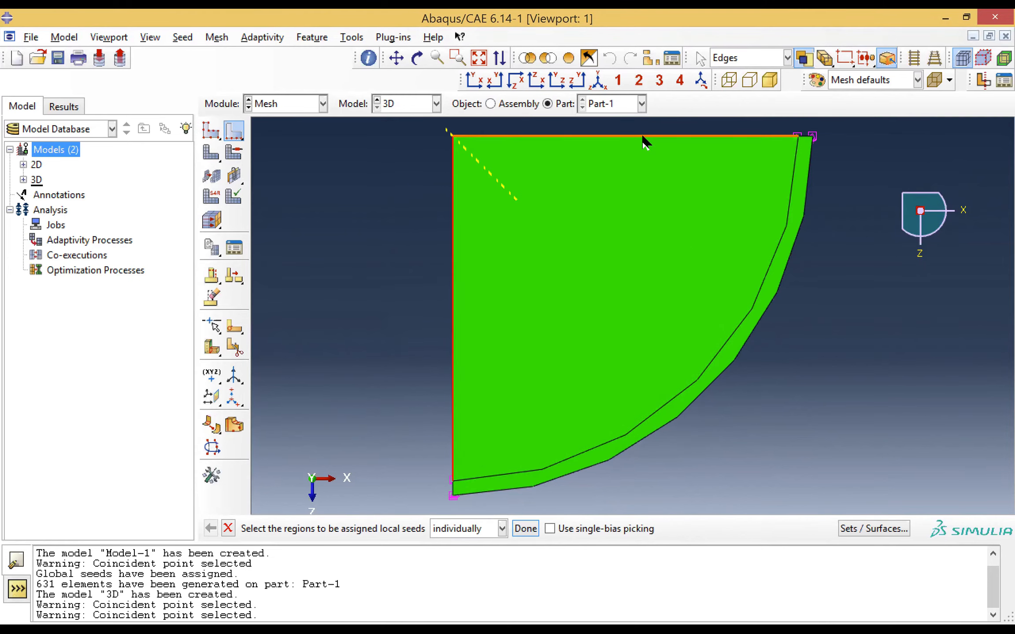
pyautogui.click(527, 530)
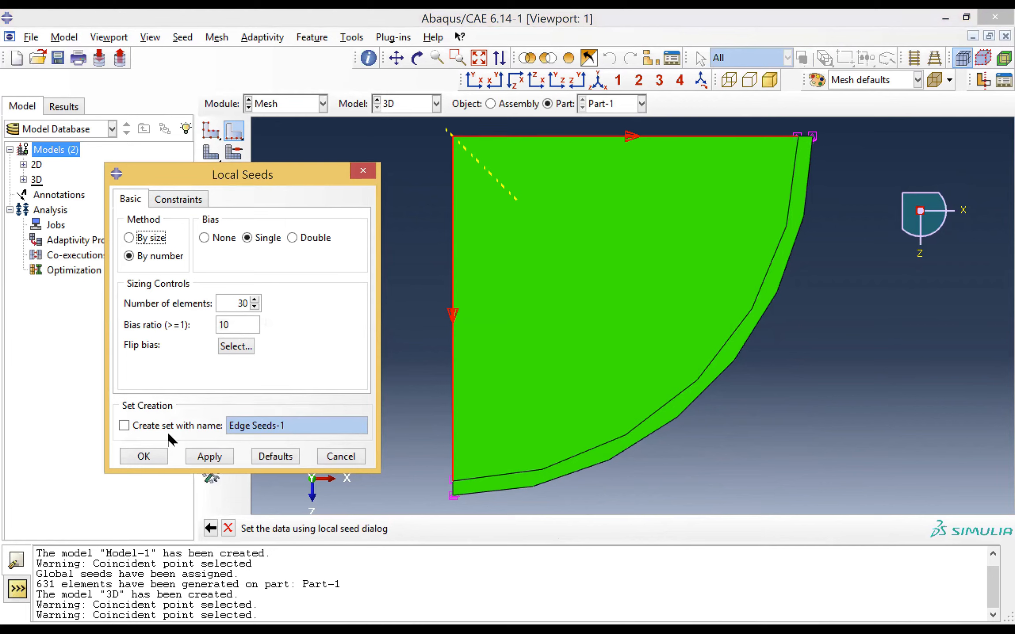
pyautogui.click(143, 456)
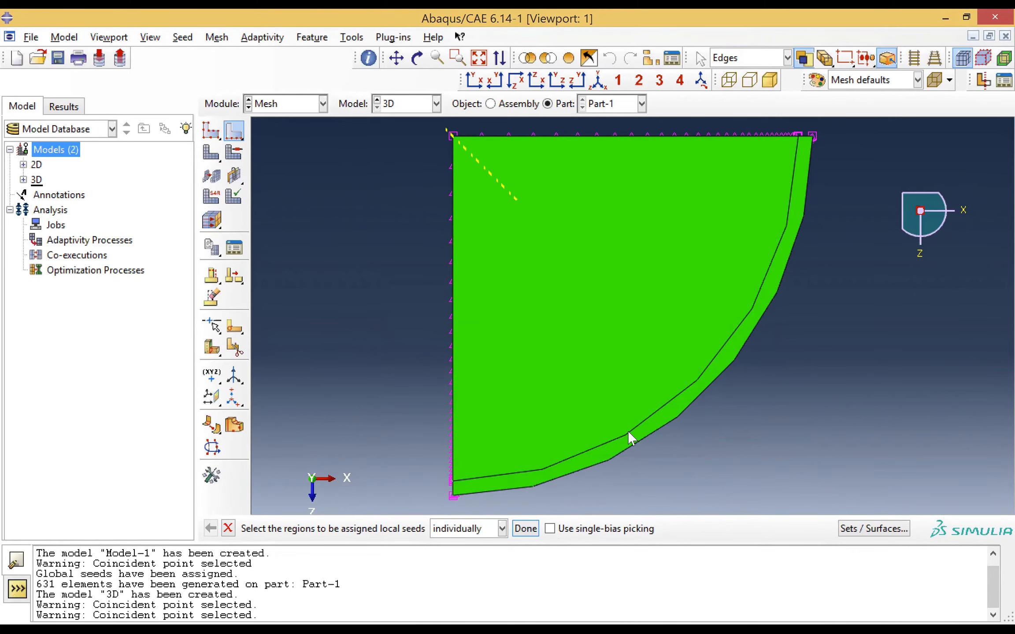
pyautogui.click(697, 375)
pyautogui.keyDown('shift'); pyautogui.click(706, 389); pyautogui.keyUp('shift')
pyautogui.click(704, 388)
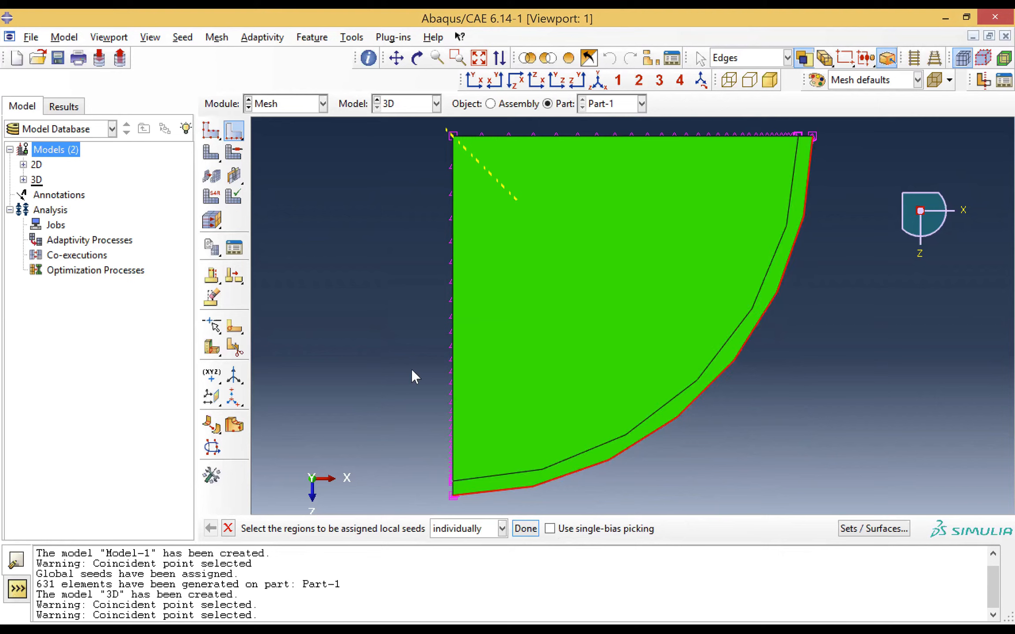
pyautogui.keyDown('shift'); pyautogui.click(540, 466); pyautogui.keyUp('shift')
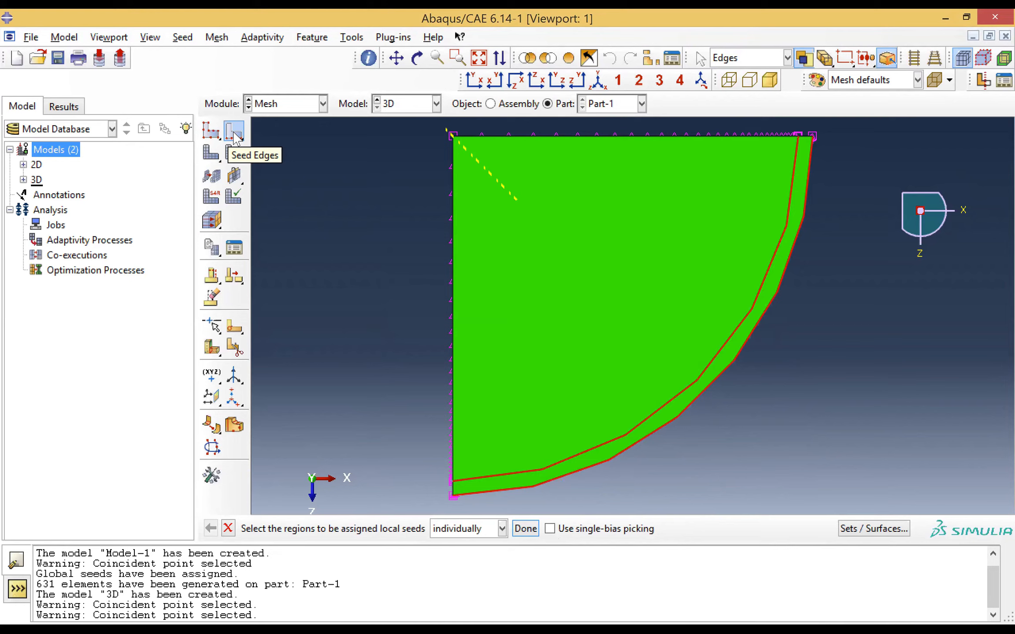
pyautogui.click(234, 132)
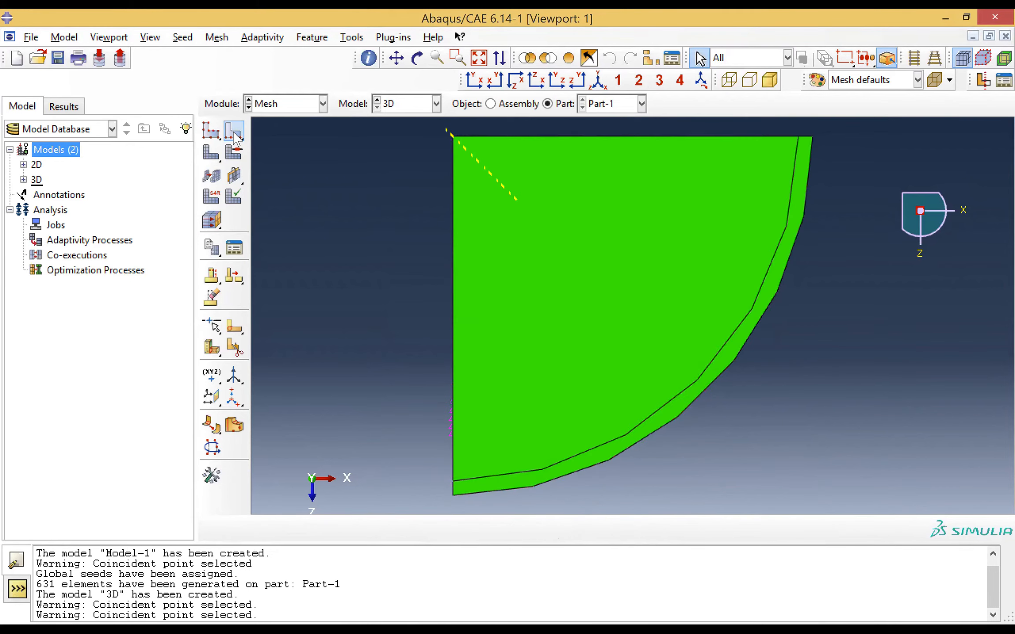
# Seed the inner and outer arcs of the closed end by number with 30 elements and no bias
pyautogui.click(234, 134)
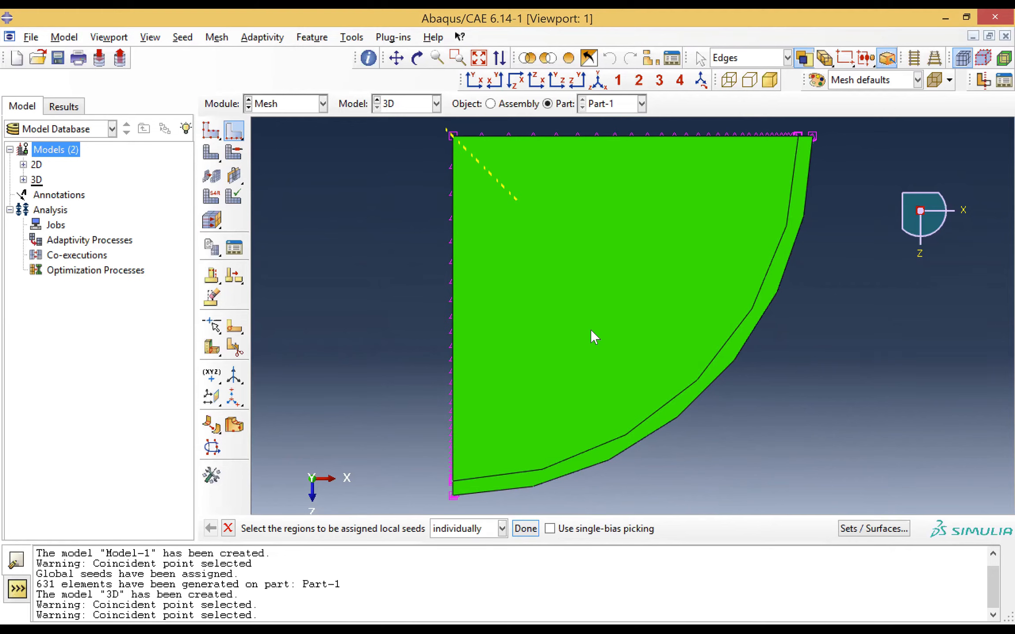
pyautogui.click(676, 397)
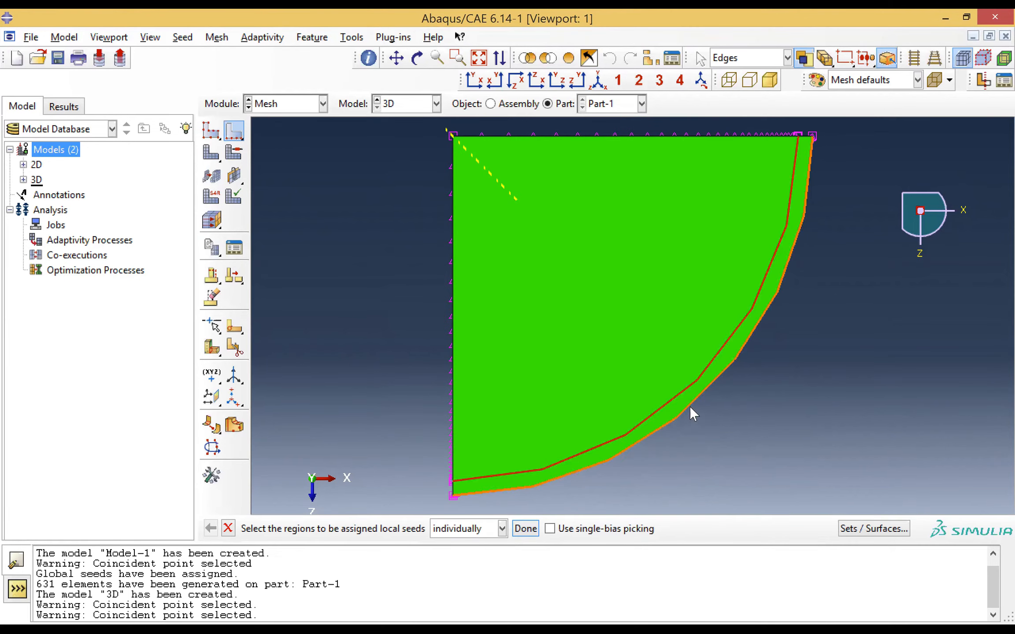
pyautogui.keyDown('shift'); pyautogui.click(688, 403); pyautogui.keyUp('shift')
pyautogui.click(526, 529)
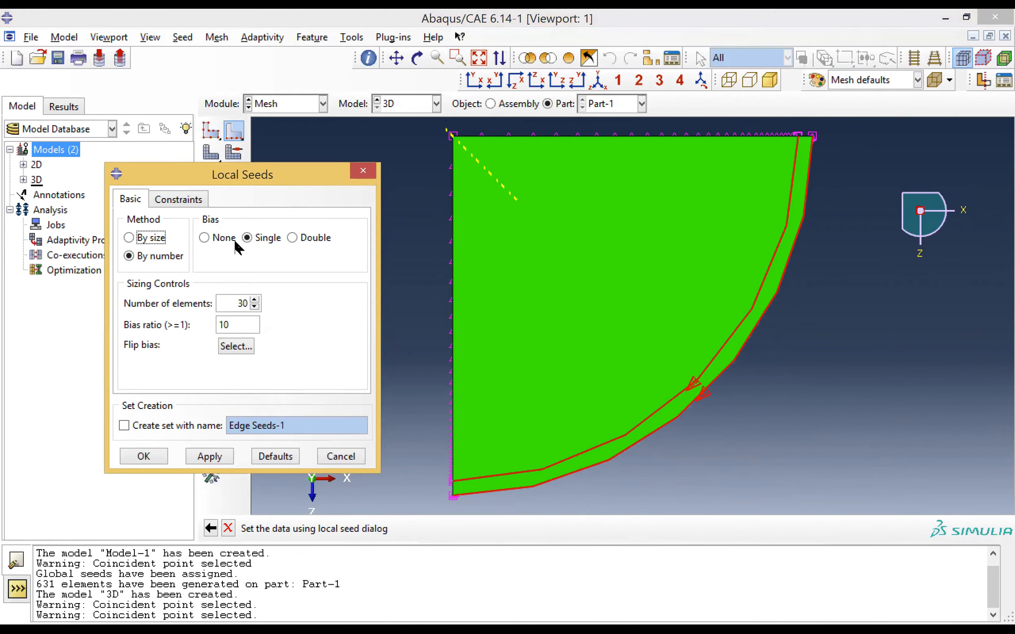
pyautogui.click(235, 241)
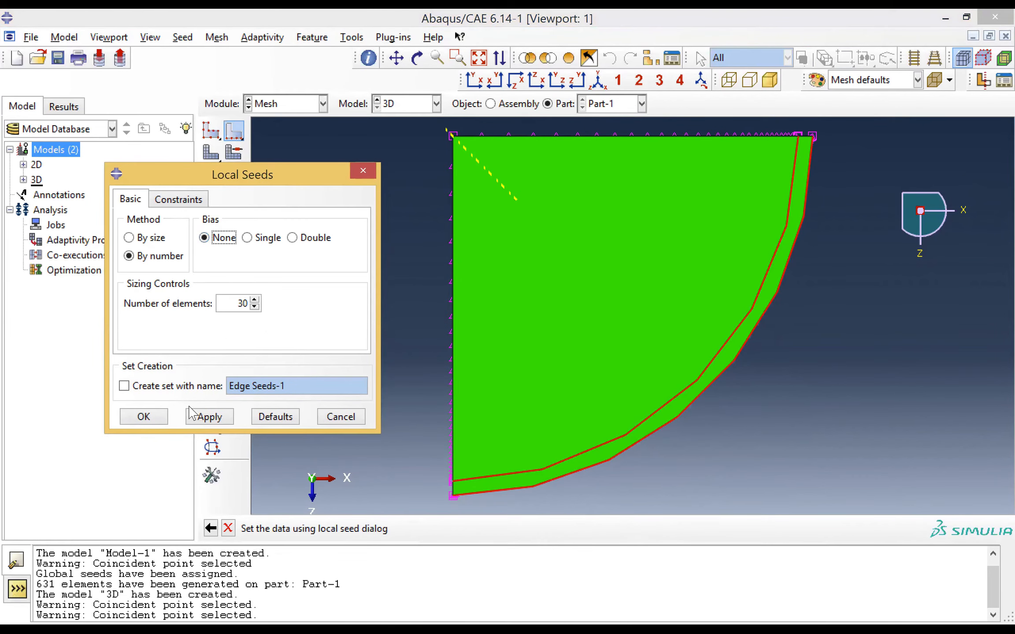
pyautogui.click(144, 418)
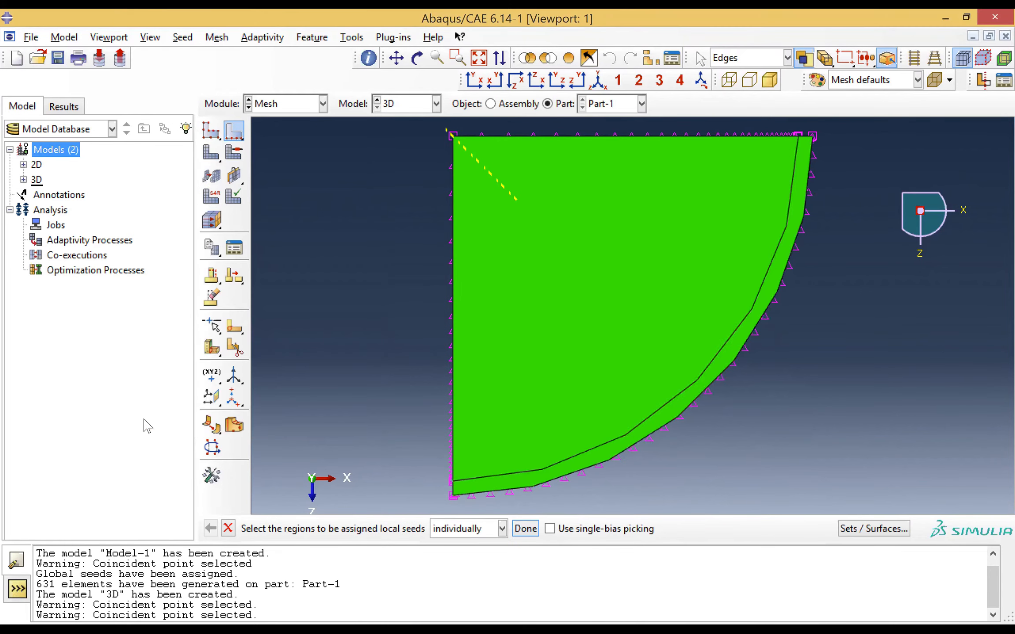
# Reapply the local seeds to the closed end's inner arc alone, by number with 30 elements and no bias
pyautogui.click(542, 468)
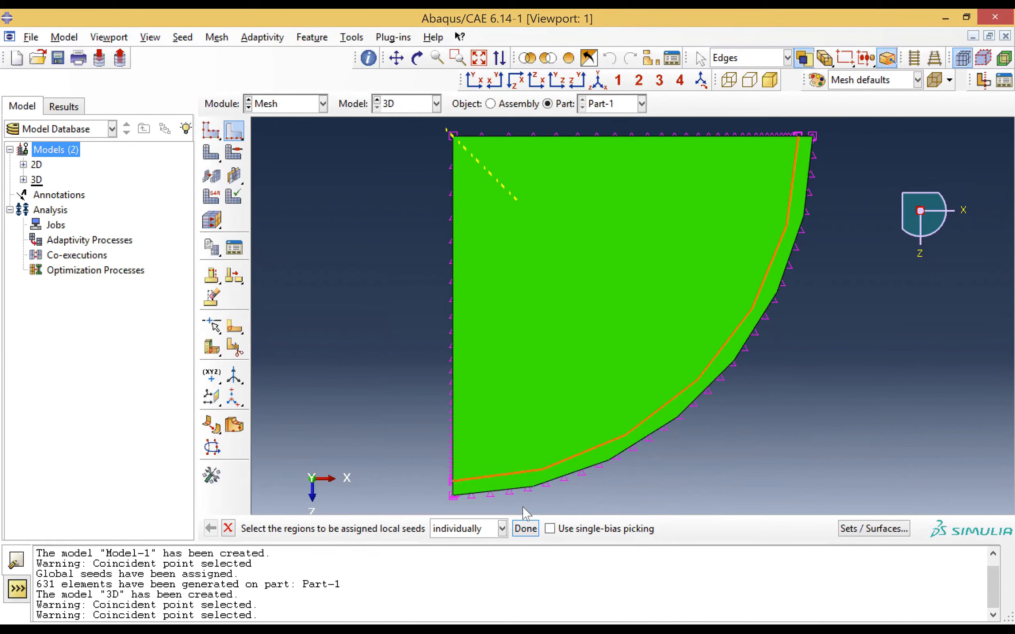
pyautogui.click(522, 529)
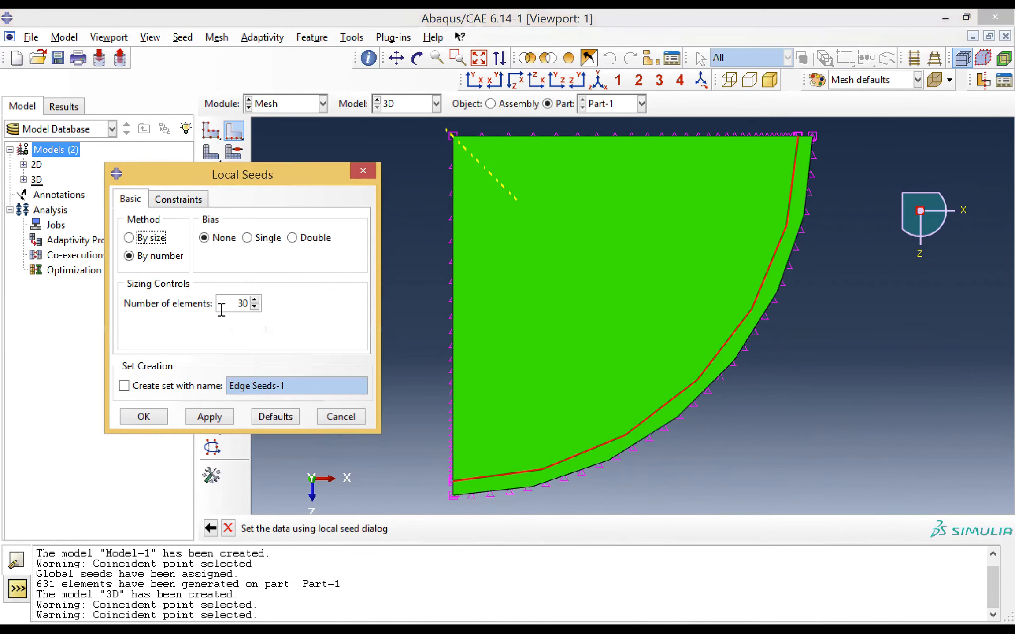
pyautogui.click(144, 417)
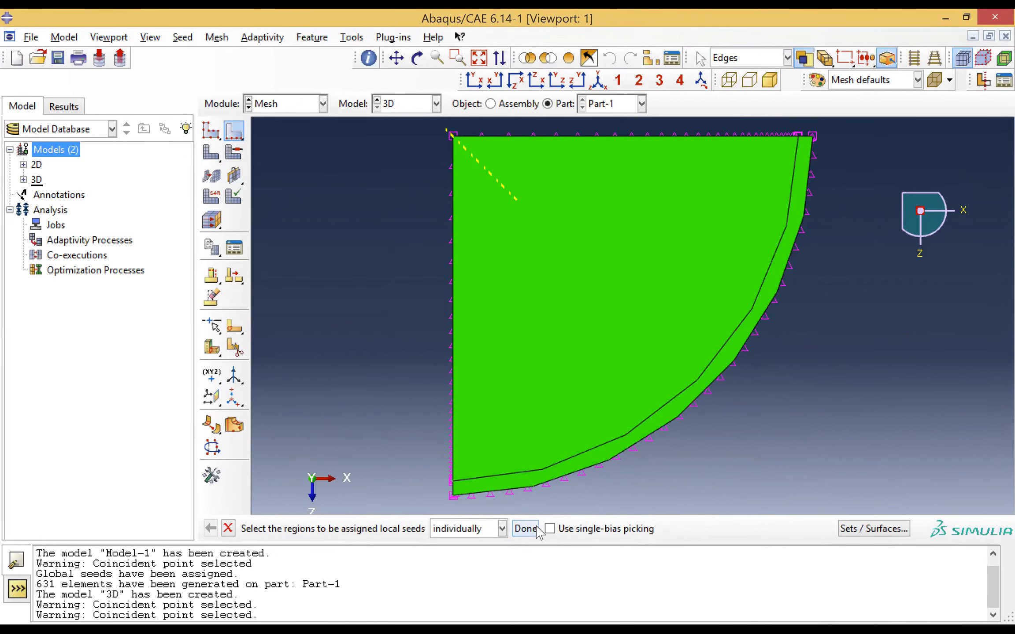
pyautogui.click(525, 528)
pyautogui.click(561, 460)
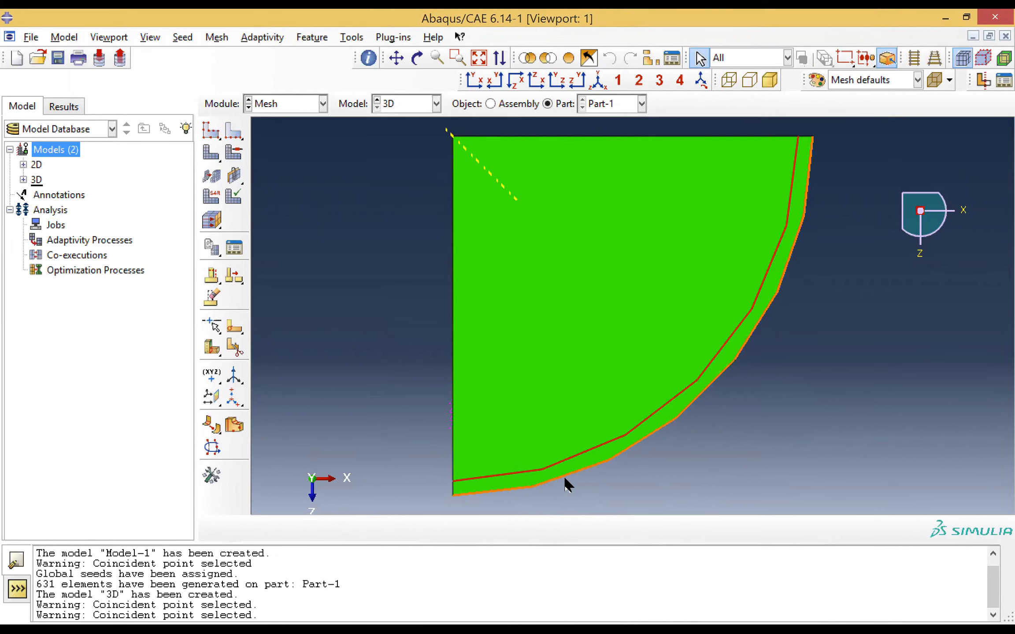
pyautogui.click(236, 134)
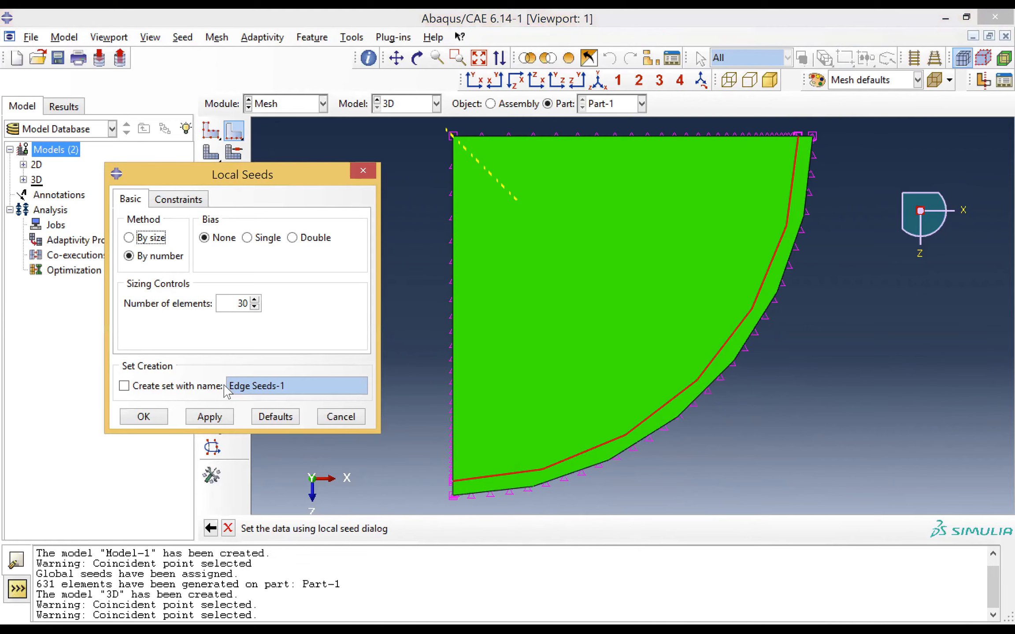
pyautogui.click(213, 419)
pyautogui.click(207, 417)
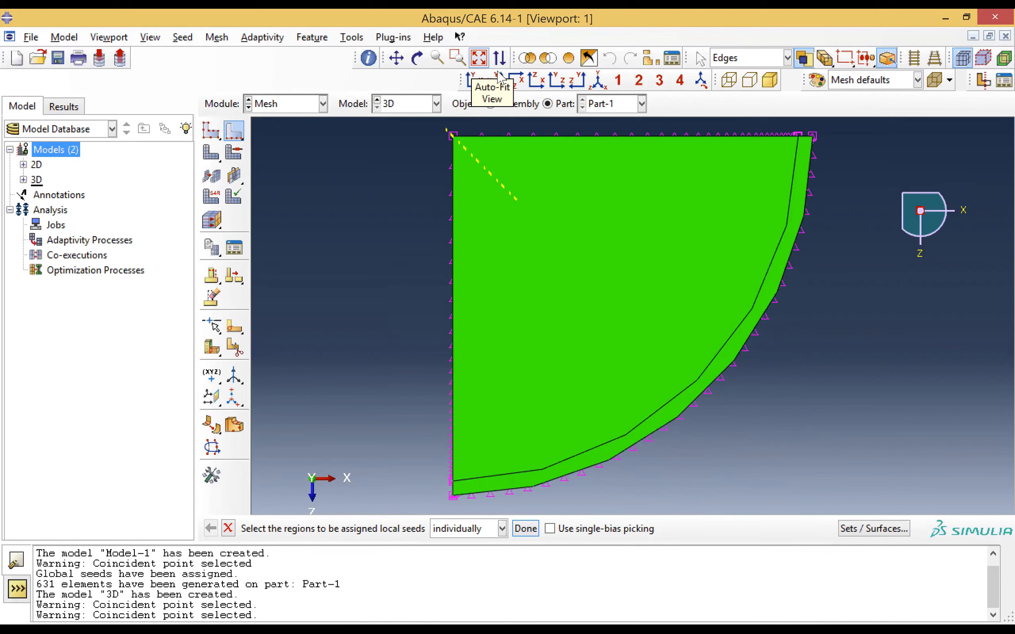
# Select the inner arc at the part's open end for local edge seeding
pyautogui.click(536, 83)
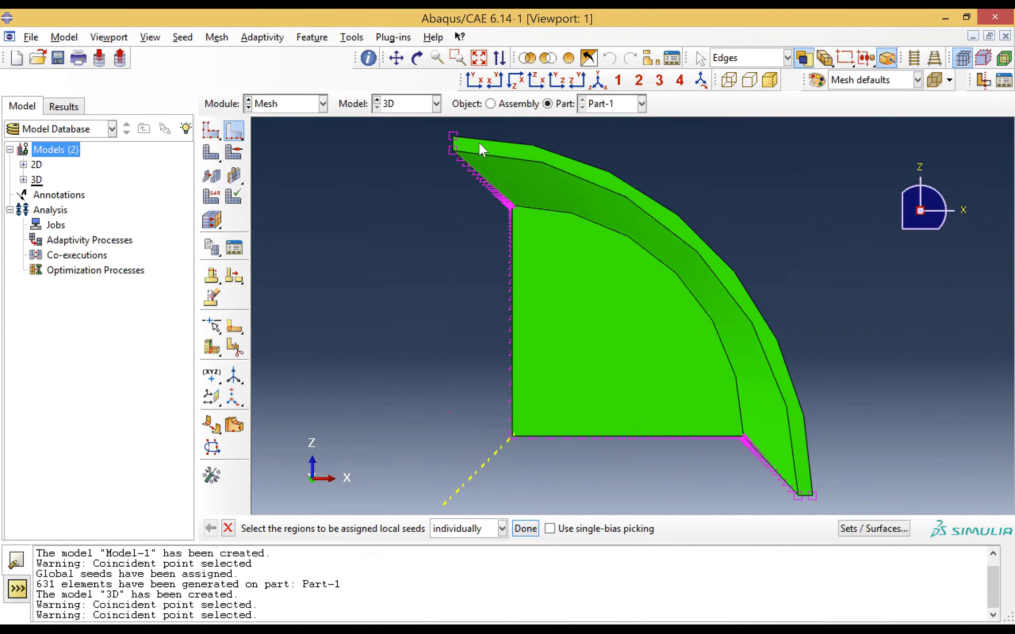
pyautogui.click(558, 171)
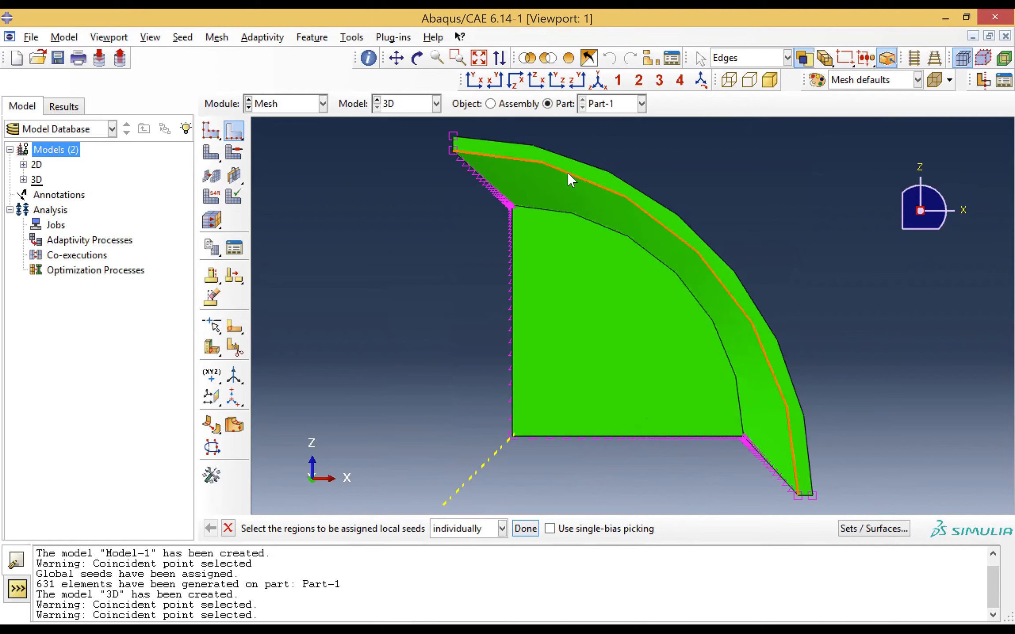
# Seed the inner and outer arcs of the part's open end by number with 30 elements and no bias
pyautogui.click(585, 164)
pyautogui.click(585, 161)
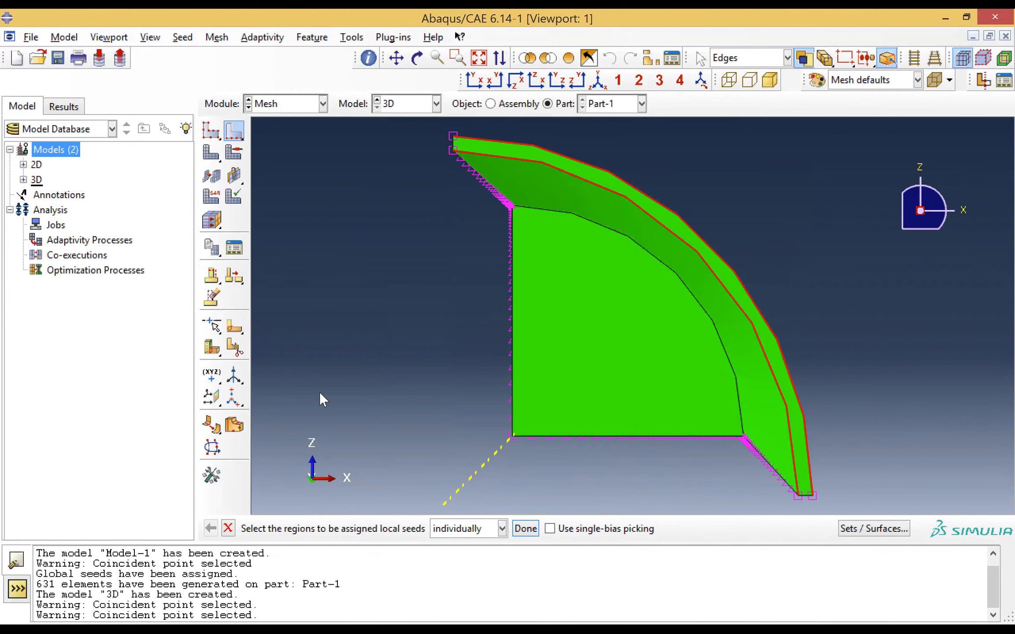
pyautogui.click(525, 529)
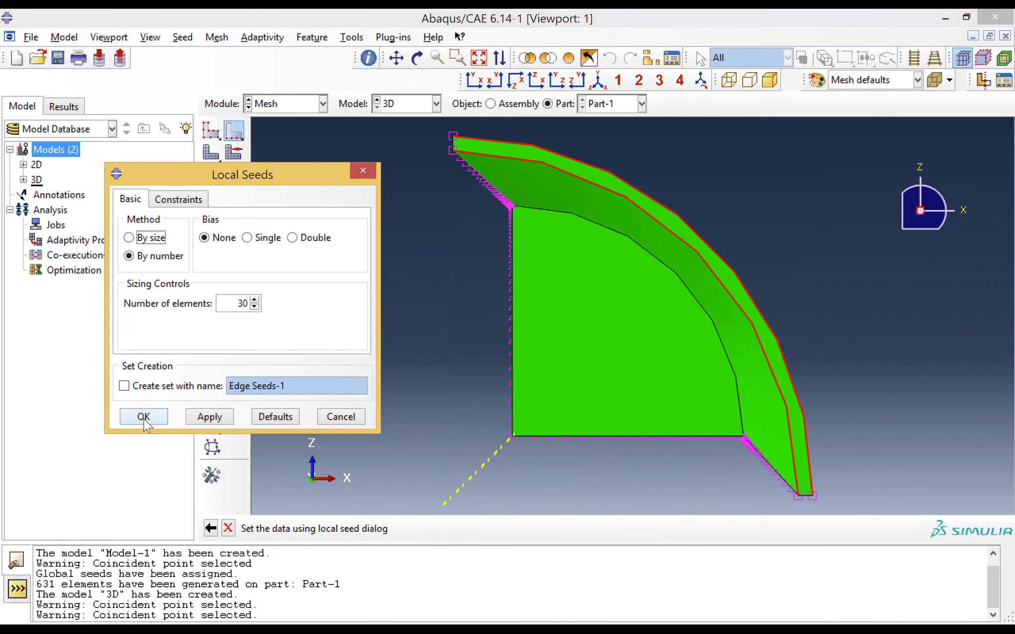
pyautogui.click(145, 420)
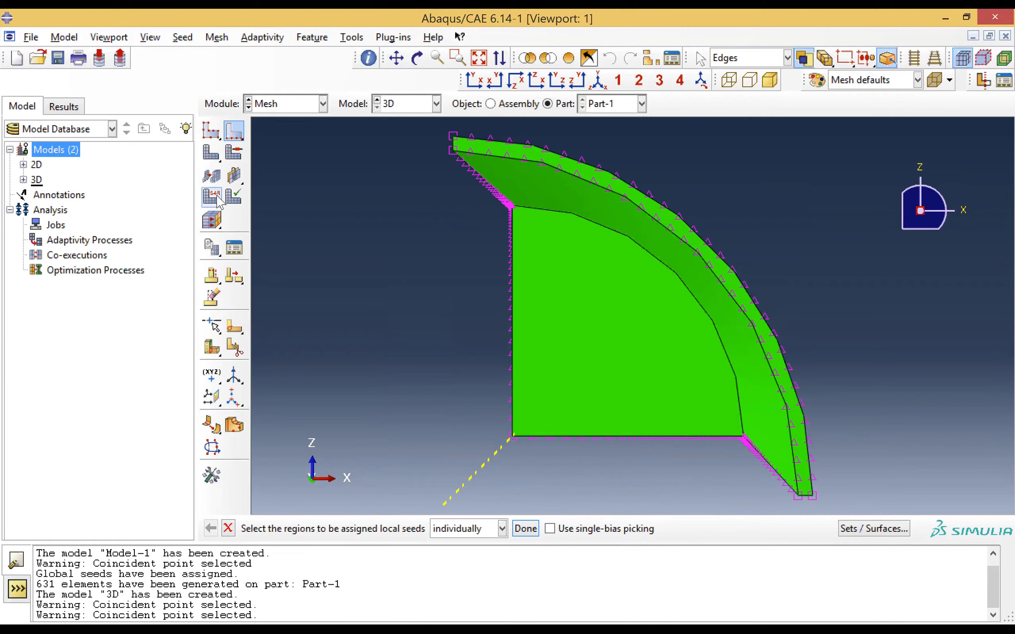
# Assign hex element shape with the structured technique to the whole 3D part and generate its mesh
pyautogui.click(232, 158)
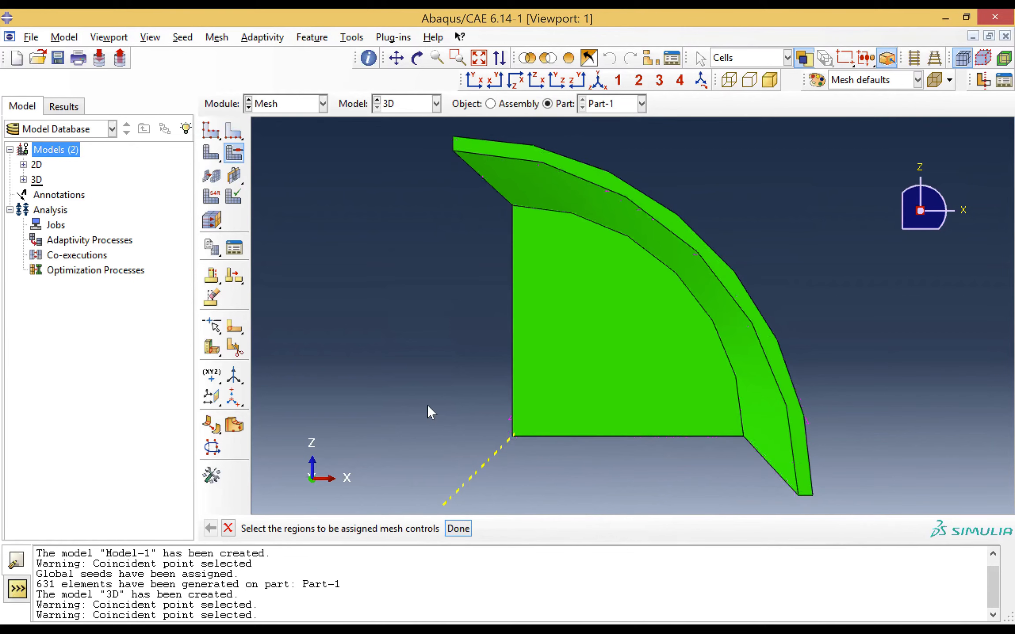
pyautogui.moveTo(426, 123); pyautogui.dragTo(713, 484)
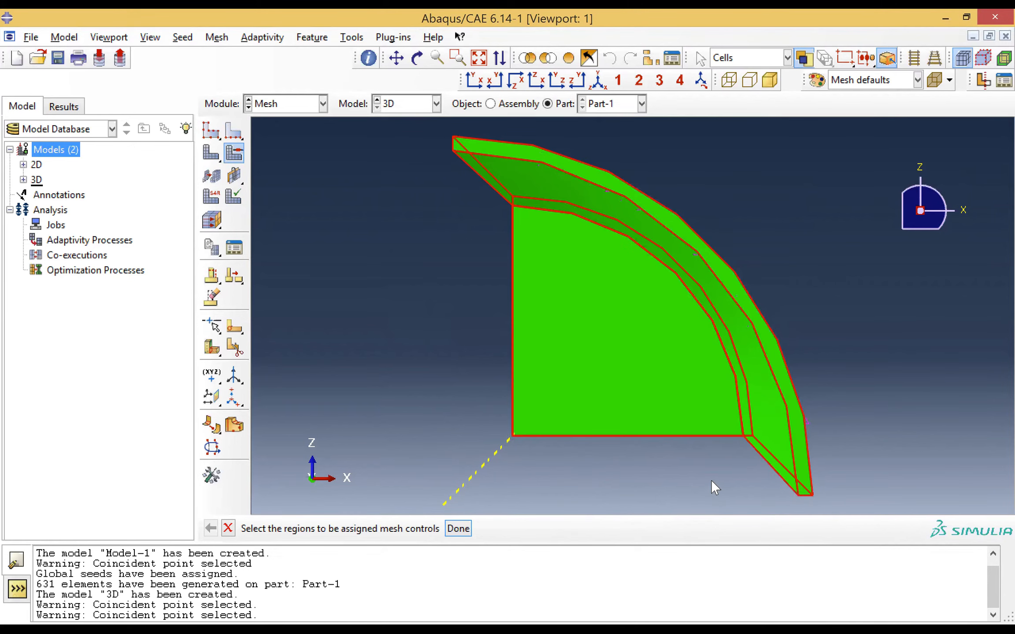
pyautogui.click(458, 529)
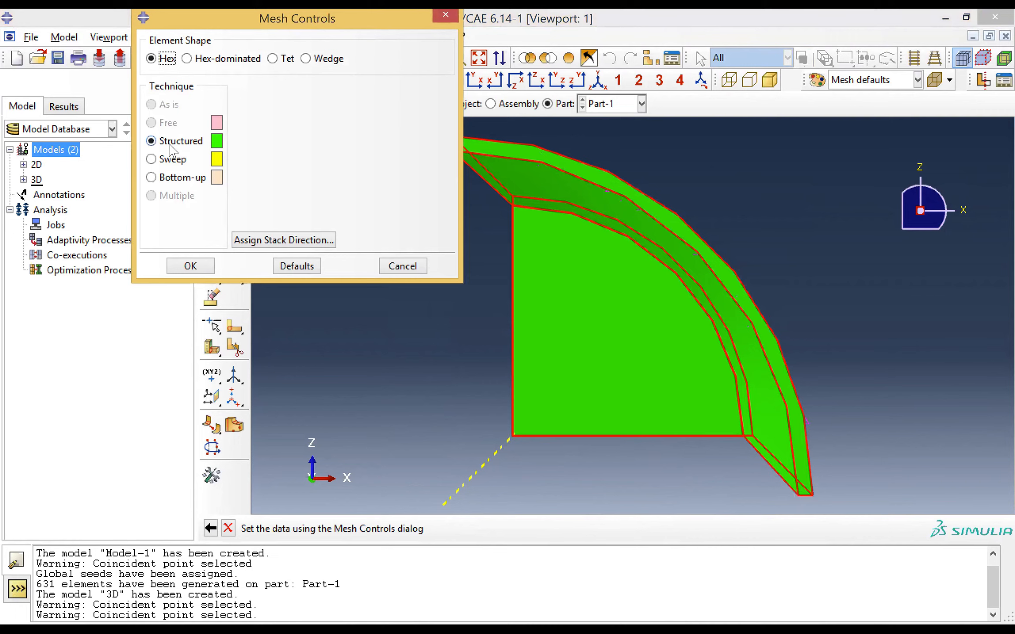
pyautogui.click(192, 270)
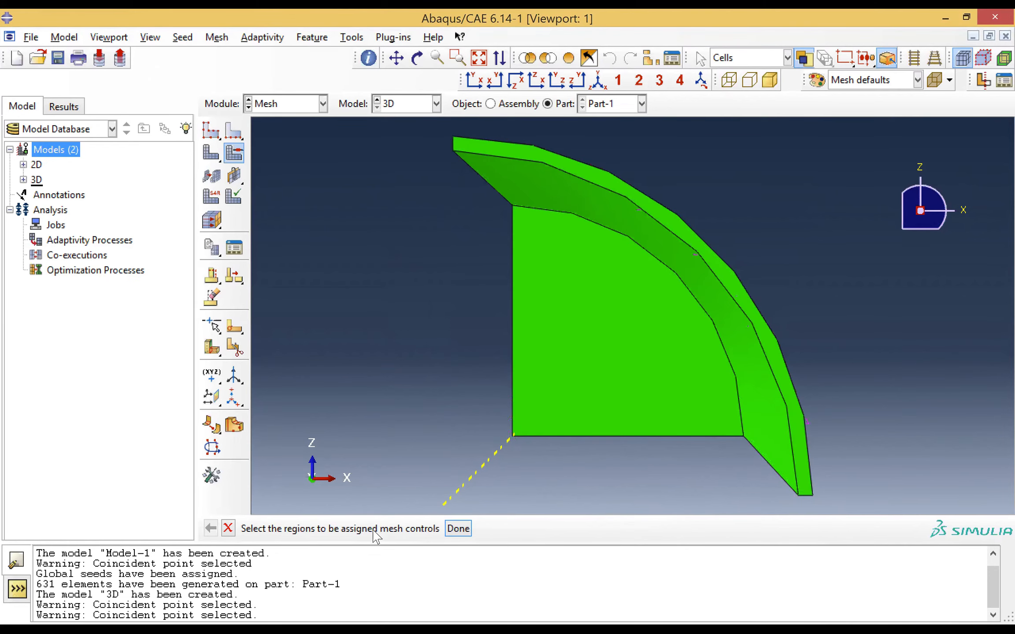
pyautogui.click(458, 529)
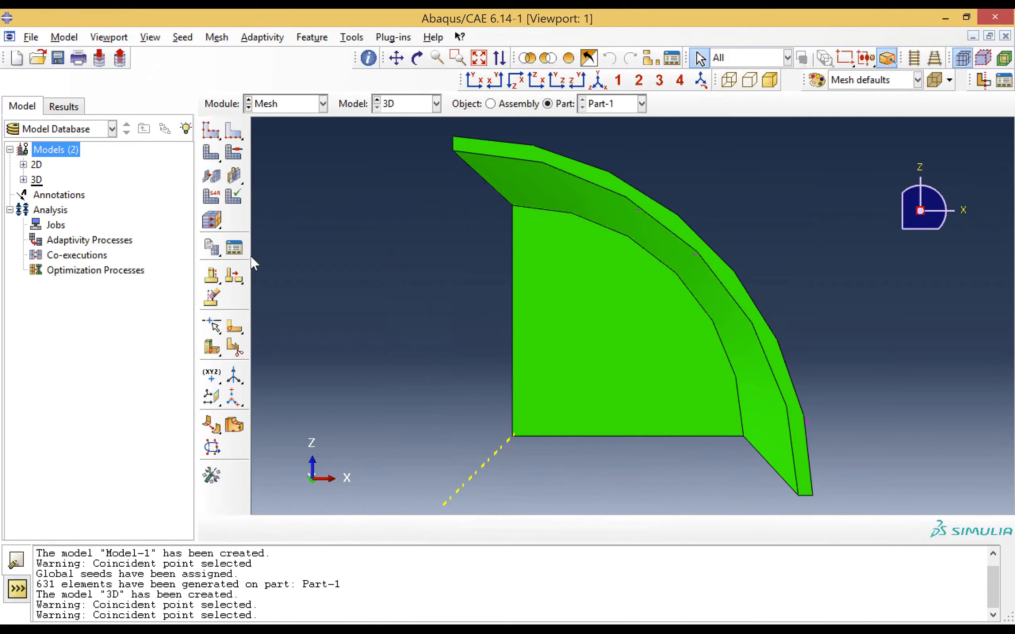
pyautogui.click(211, 176)
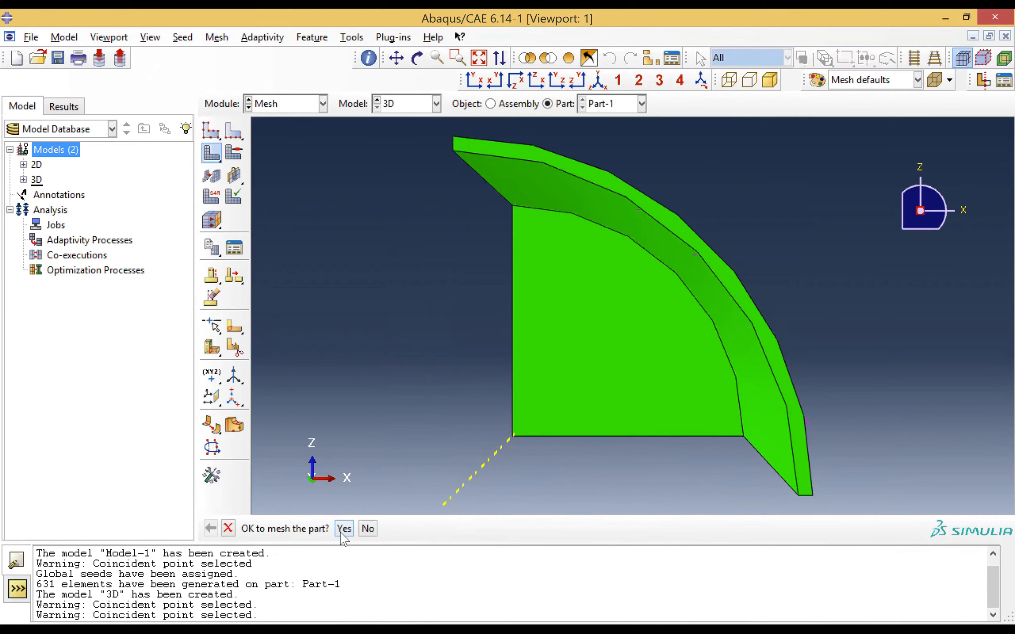
pyautogui.click(344, 528)
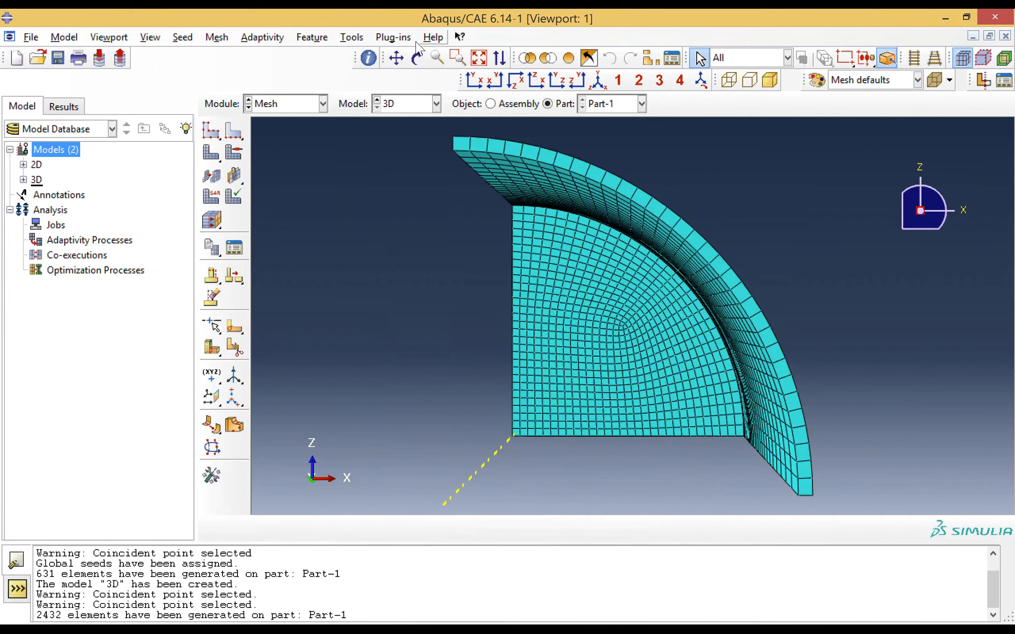
# Examine the generated 3D mesh from several angles, checking the closed end and the open end up close
pyautogui.click(417, 57)
pyautogui.moveTo(619, 278)
pyautogui.mouseDown()
pyautogui.moveTo(661, 337)
pyautogui.moveTo(718, 317)
pyautogui.moveTo(607, 274)
pyautogui.mouseUp()
pyautogui.click(479, 60)
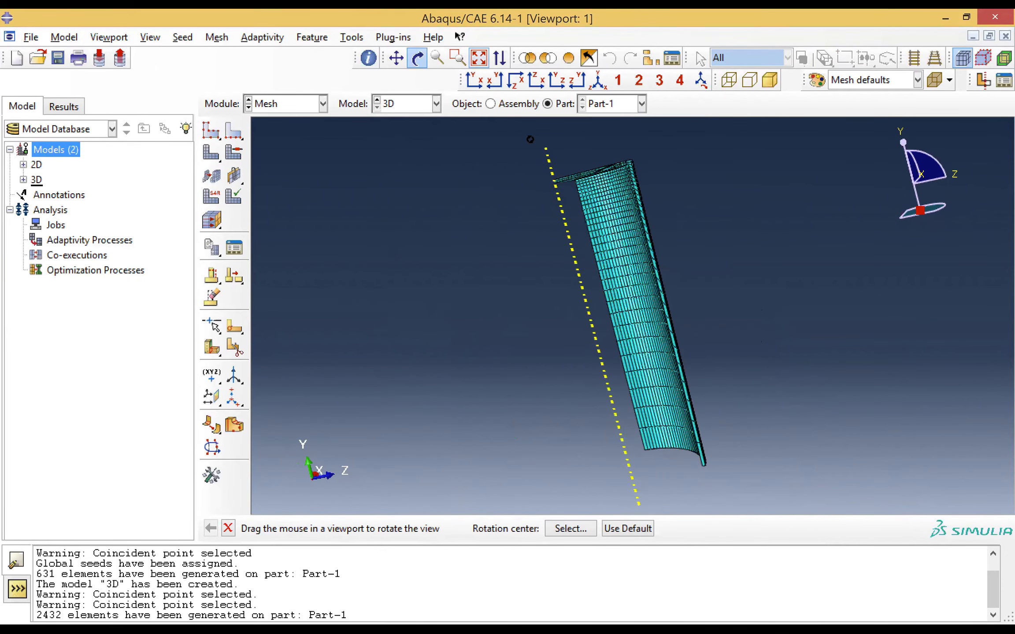
pyautogui.click(458, 58)
pyautogui.moveTo(527, 135); pyautogui.dragTo(720, 190)
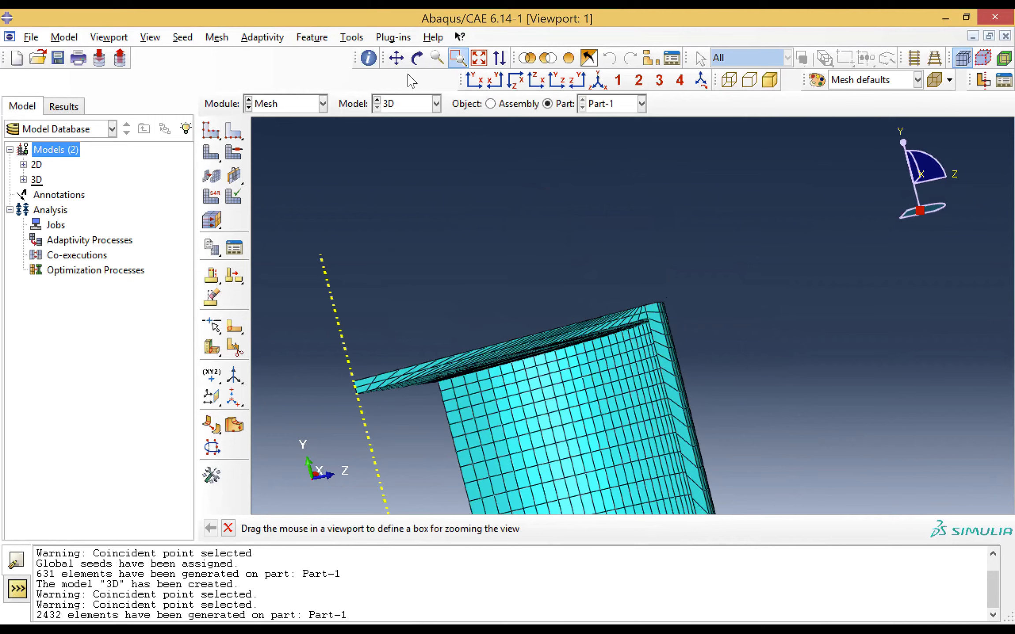
pyautogui.click(417, 57)
pyautogui.moveTo(530, 361); pyautogui.dragTo(480, 313)
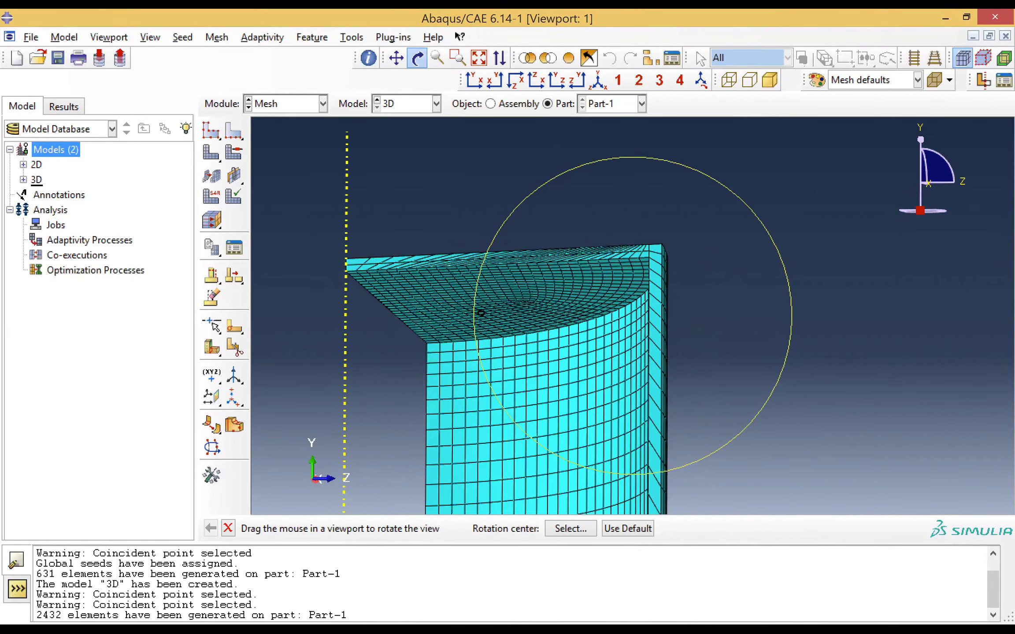
pyautogui.moveTo(569, 219); pyautogui.dragTo(658, 375)
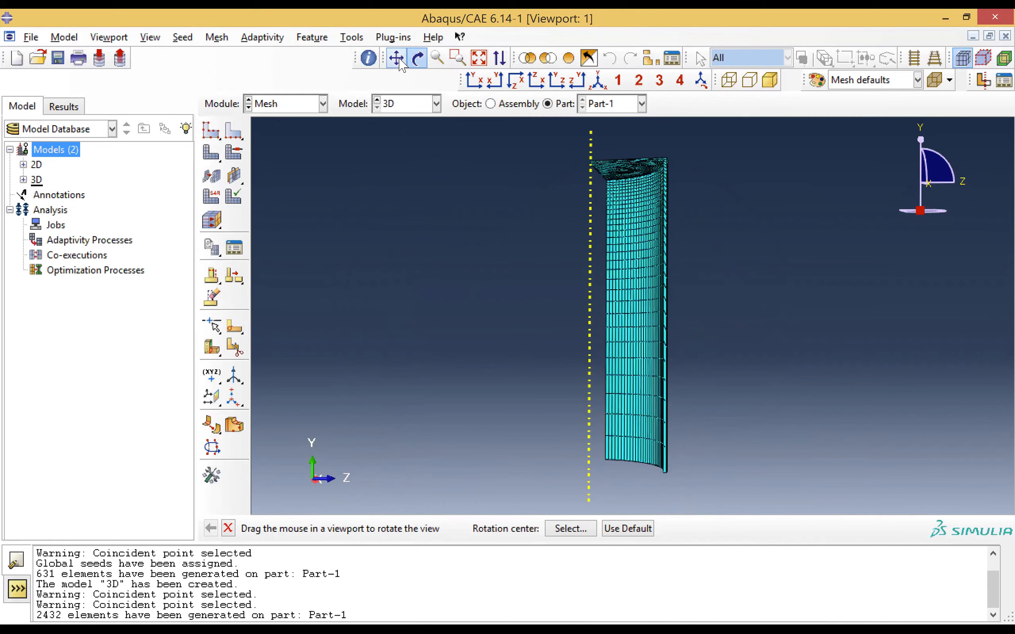
pyautogui.click(458, 58)
pyautogui.moveTo(604, 375); pyautogui.dragTo(732, 543)
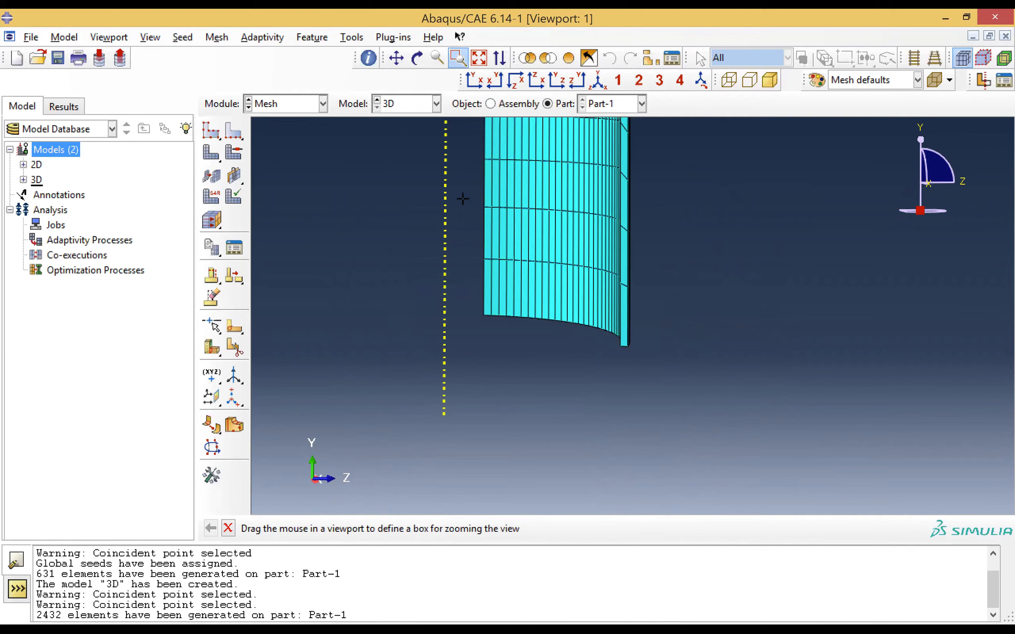
pyautogui.click(480, 57)
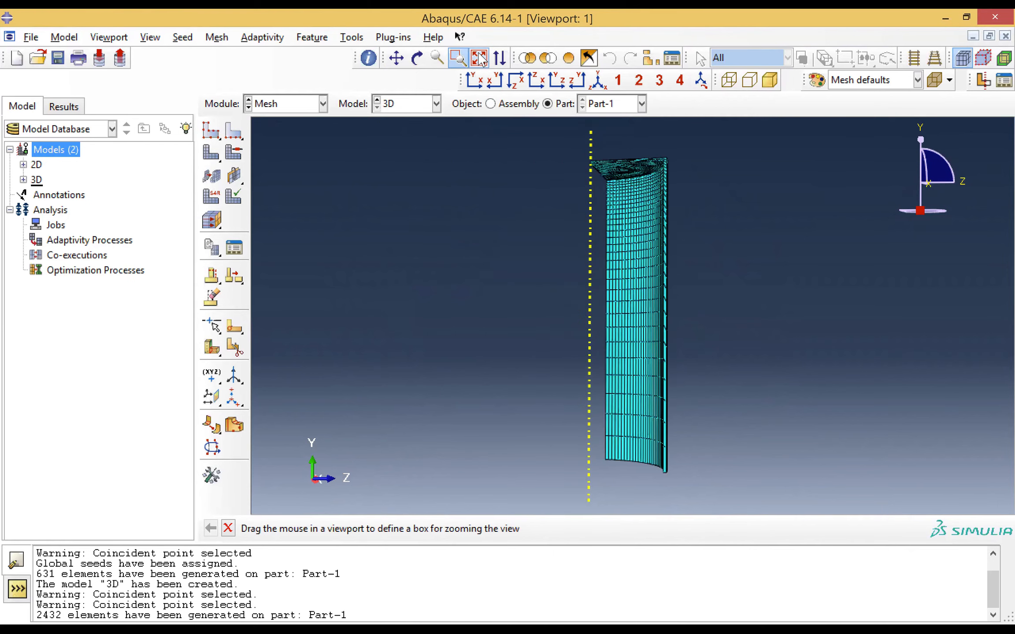
pyautogui.click(311, 110)
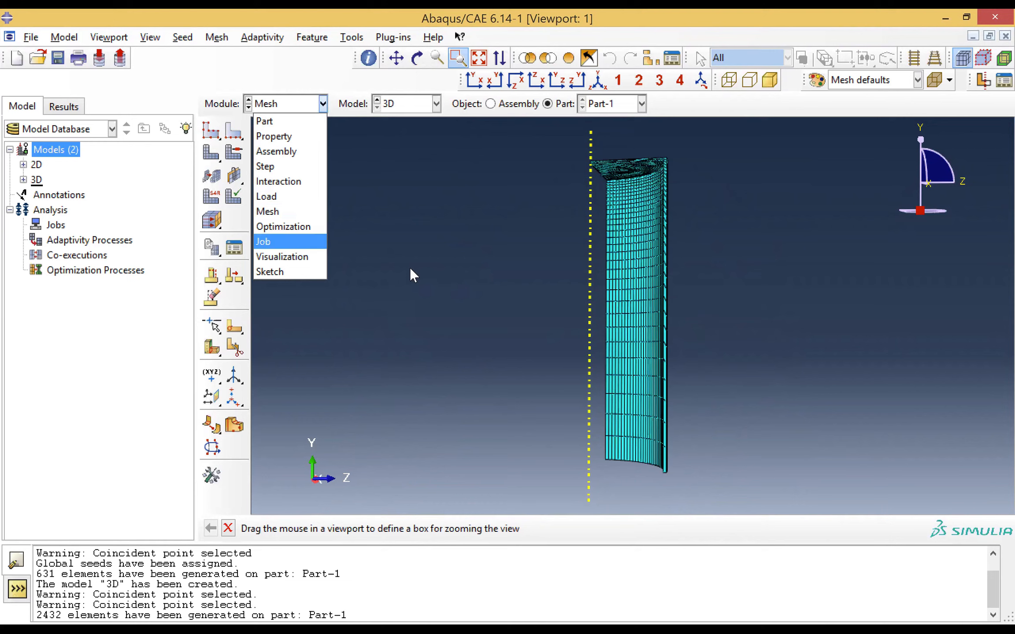
pyautogui.press('Up')
pyautogui.press('Up')
pyautogui.press('Up')
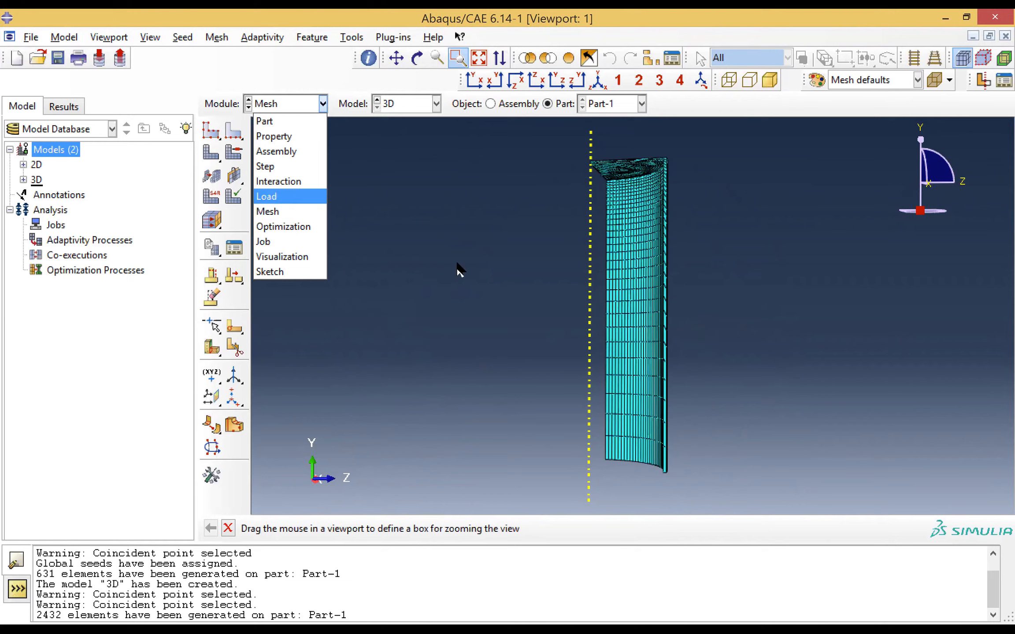
pyautogui.click(457, 263)
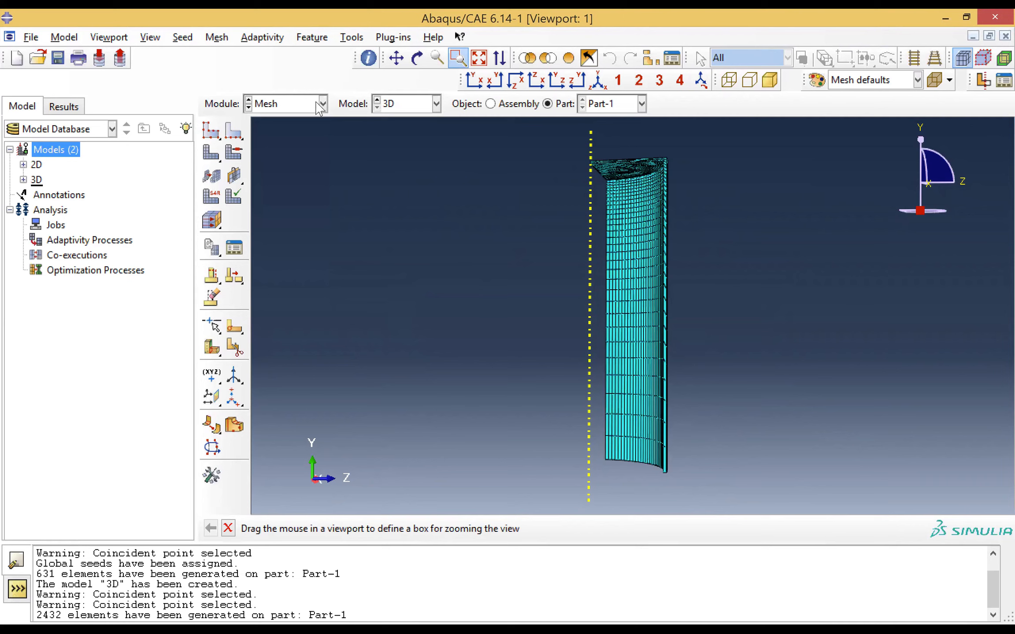
# Create a second viewport and tile both viewports vertically
pyautogui.click(110, 37)
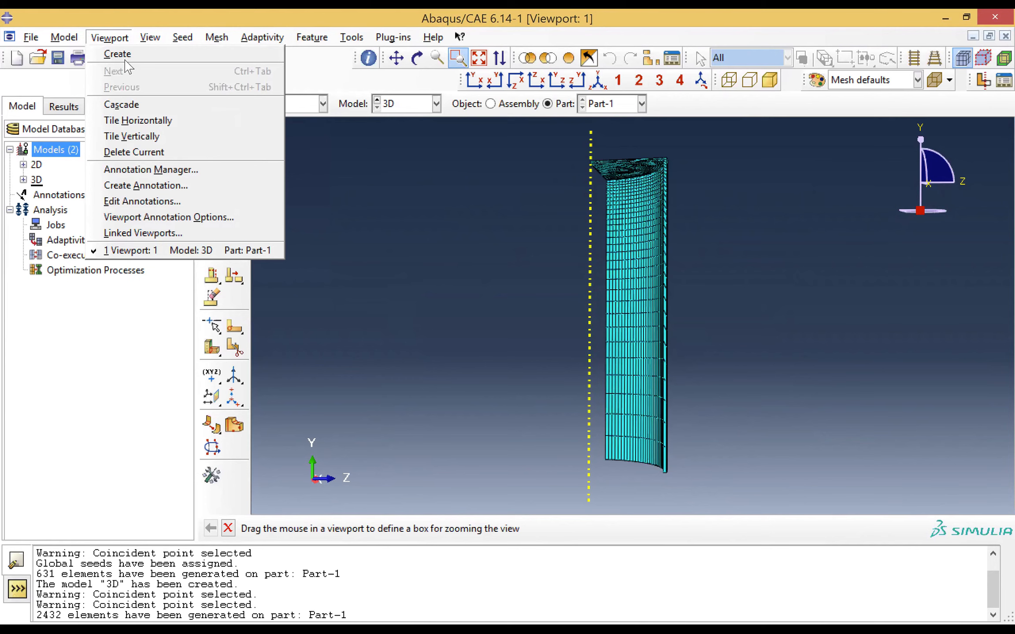
pyautogui.click(118, 54)
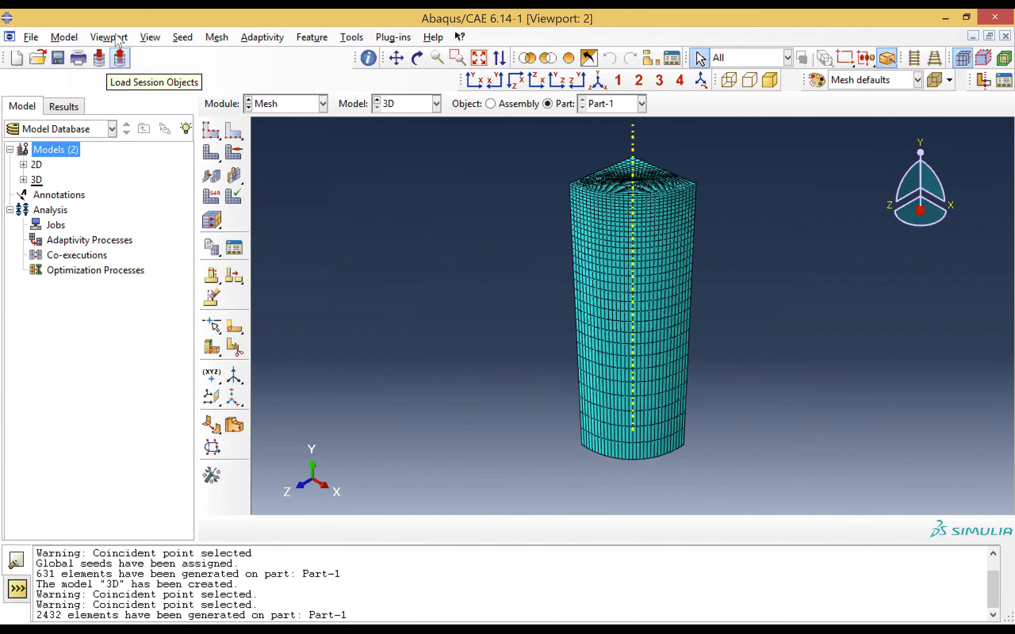
pyautogui.click(116, 38)
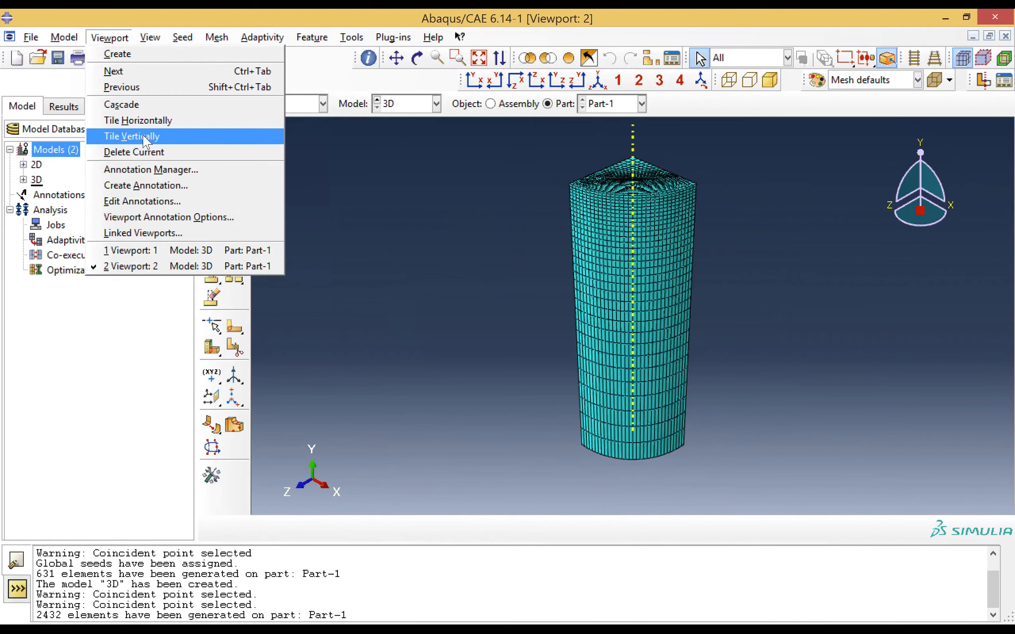
pyautogui.click(132, 136)
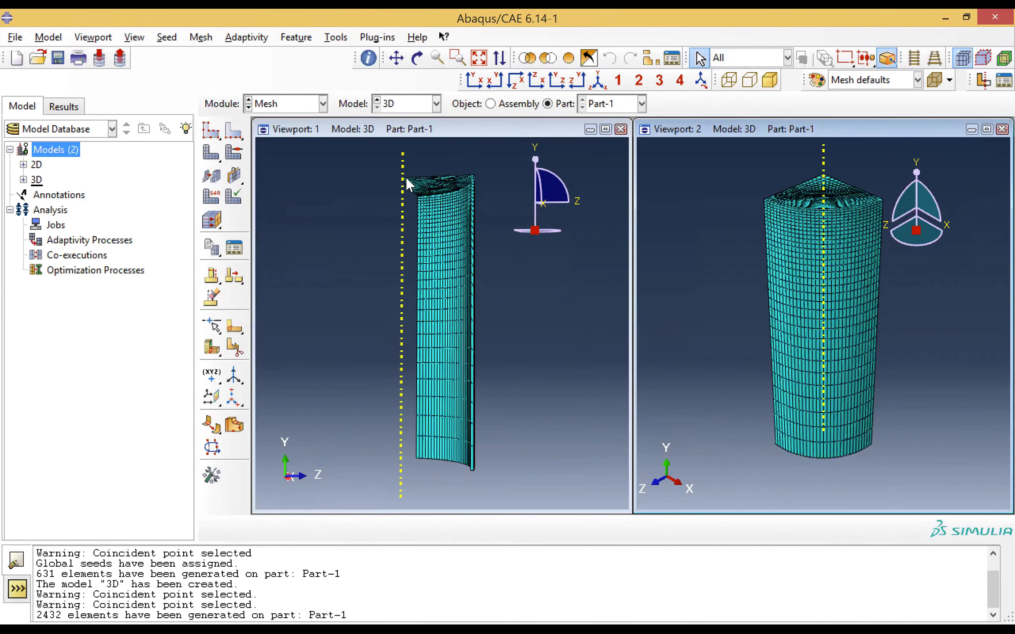
# Display the 2D model in Viewport 1, keeping the 3D model in Viewport 2
pyautogui.click(395, 129)
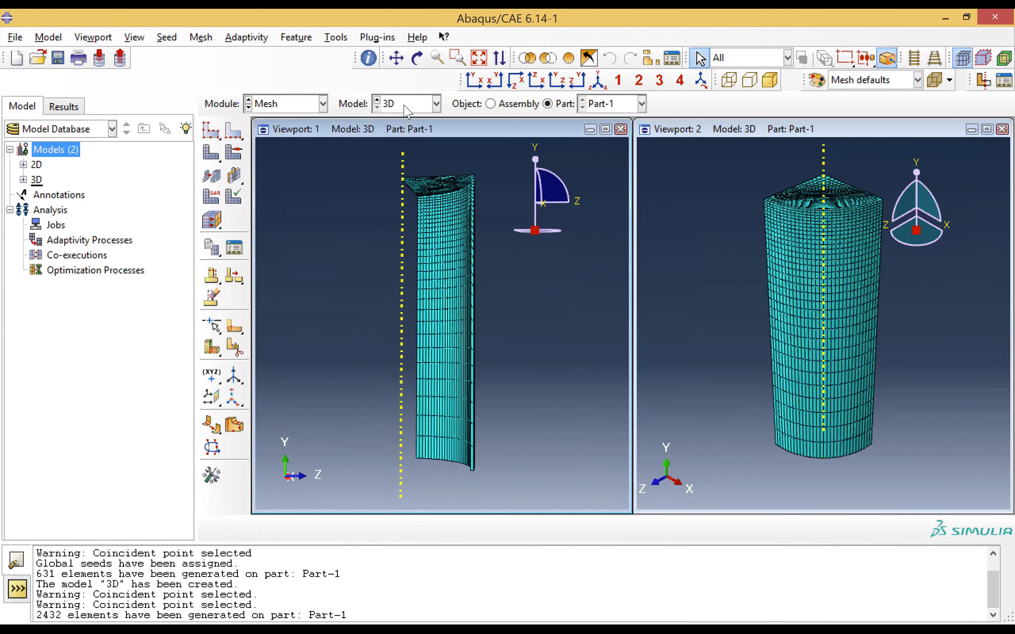
pyautogui.click(412, 107)
pyautogui.click(406, 121)
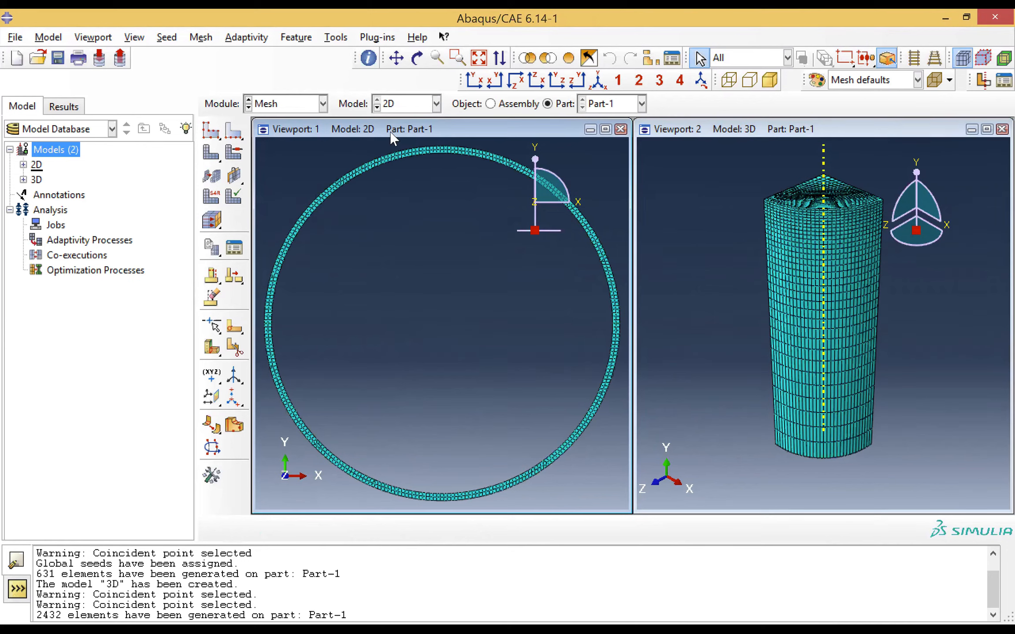
# Create an analysis job named Job-2D for the 2D model with the default full analysis settings
pyautogui.click(309, 106)
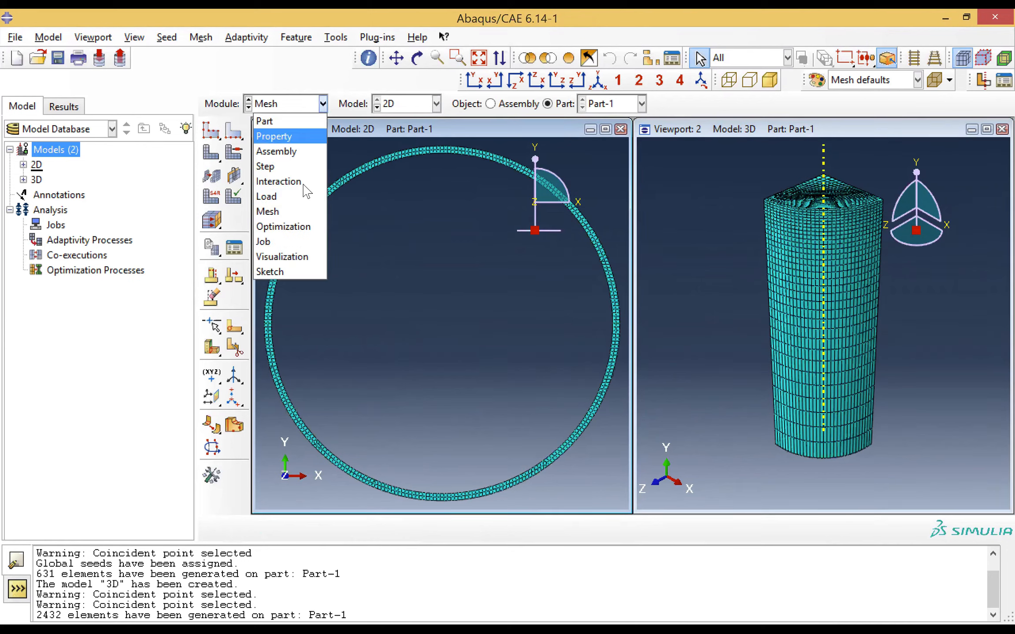
pyautogui.click(281, 241)
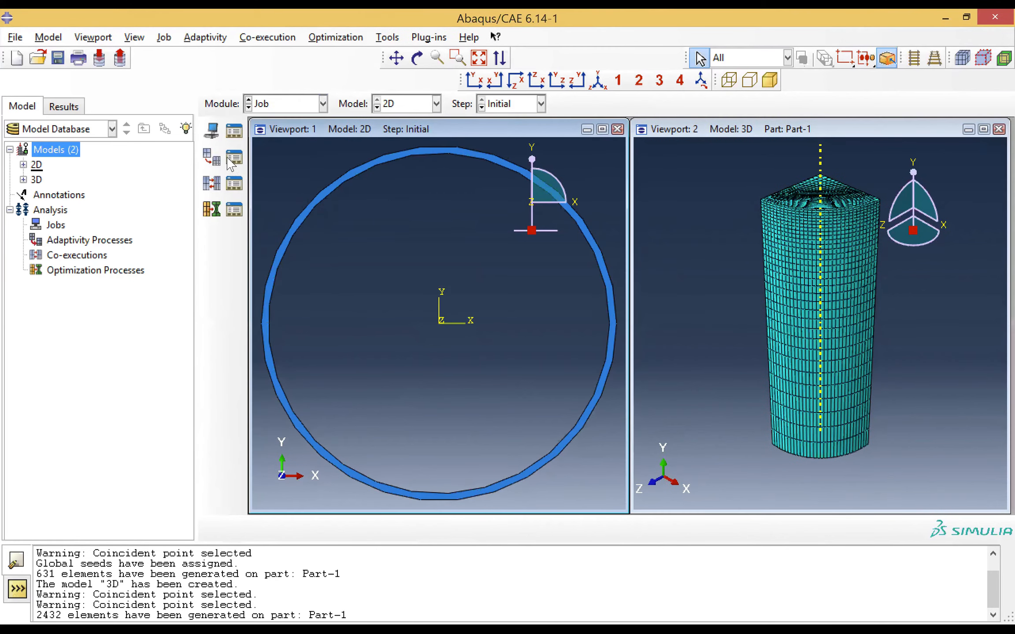
pyautogui.click(211, 131)
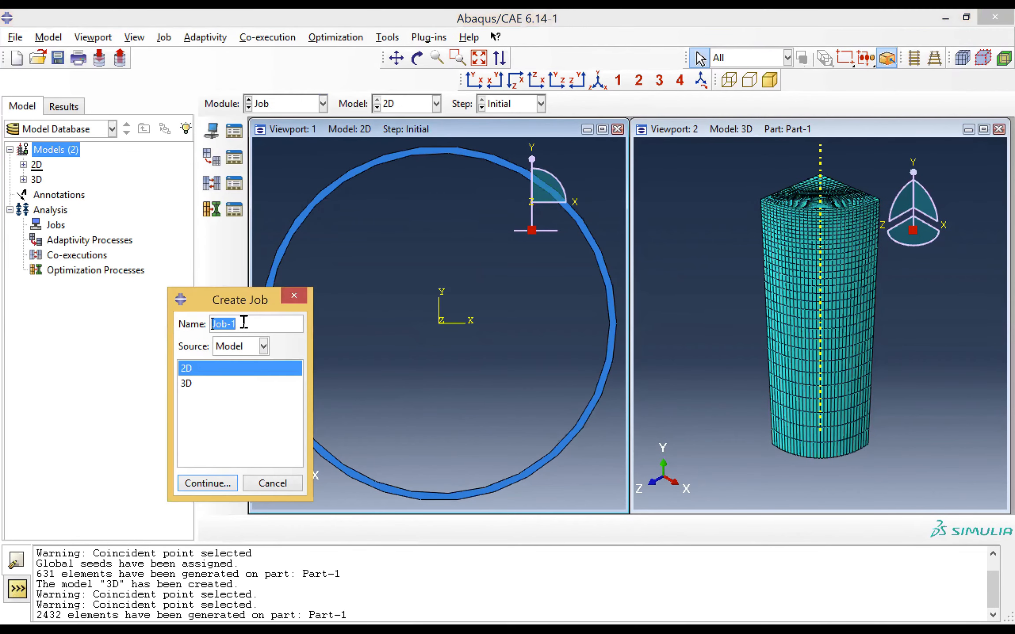
pyautogui.click(243, 327)
pyautogui.press('BackSpace')
pyautogui.write('@q')
pyautogui.press('BackSpace')
pyautogui.press('BackSpace')
pyautogui.write('2D')
pyautogui.click(214, 485)
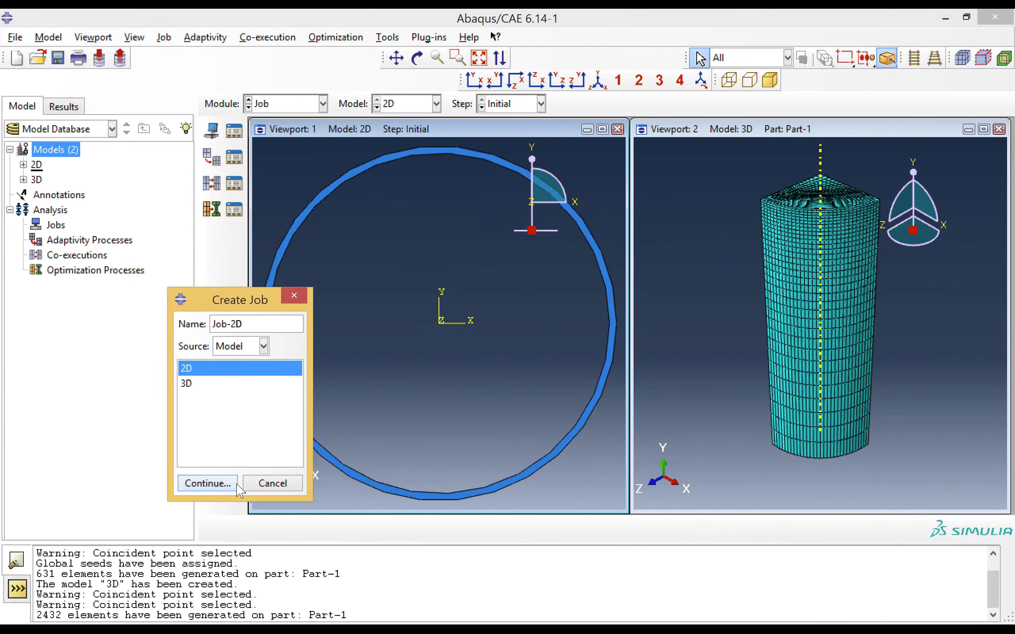
pyautogui.click(386, 472)
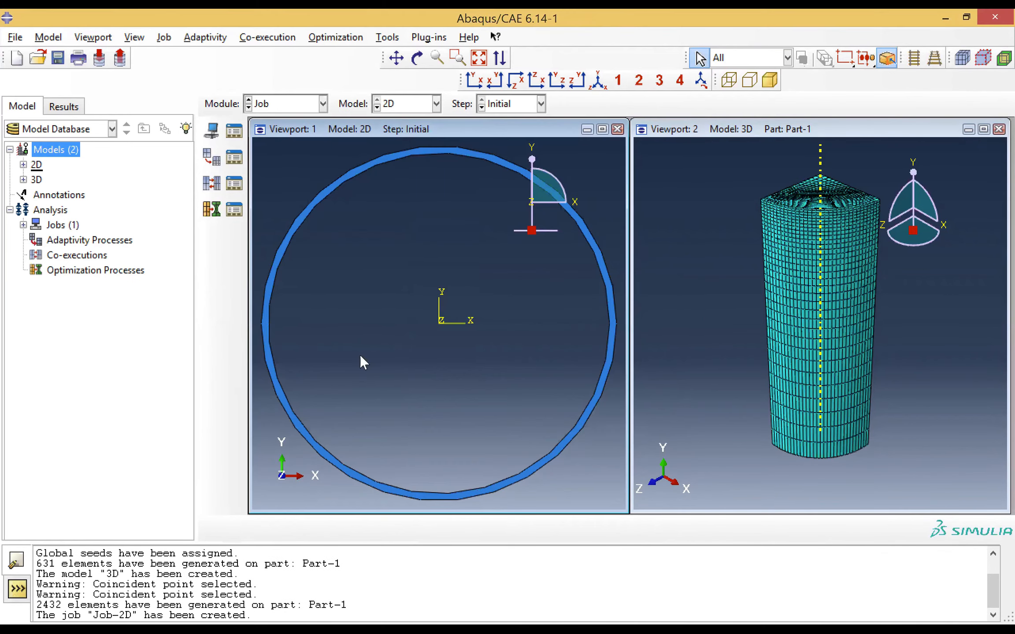
# Create an analysis job named Job-3D for the 3D model with the default full analysis settings, keeping that model in Viewport 2
pyautogui.click(699, 132)
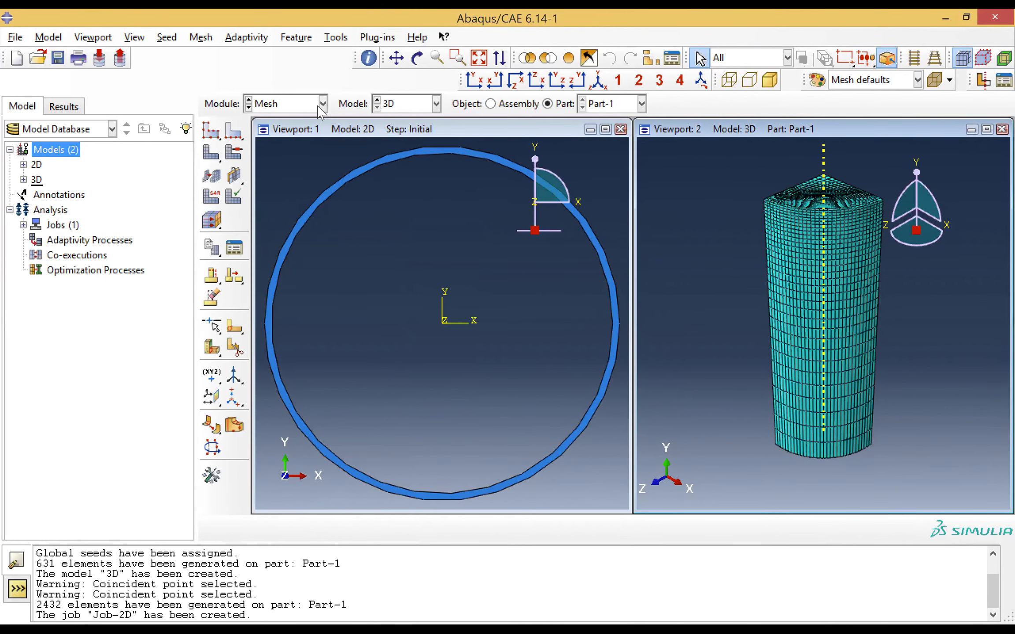
pyautogui.click(321, 105)
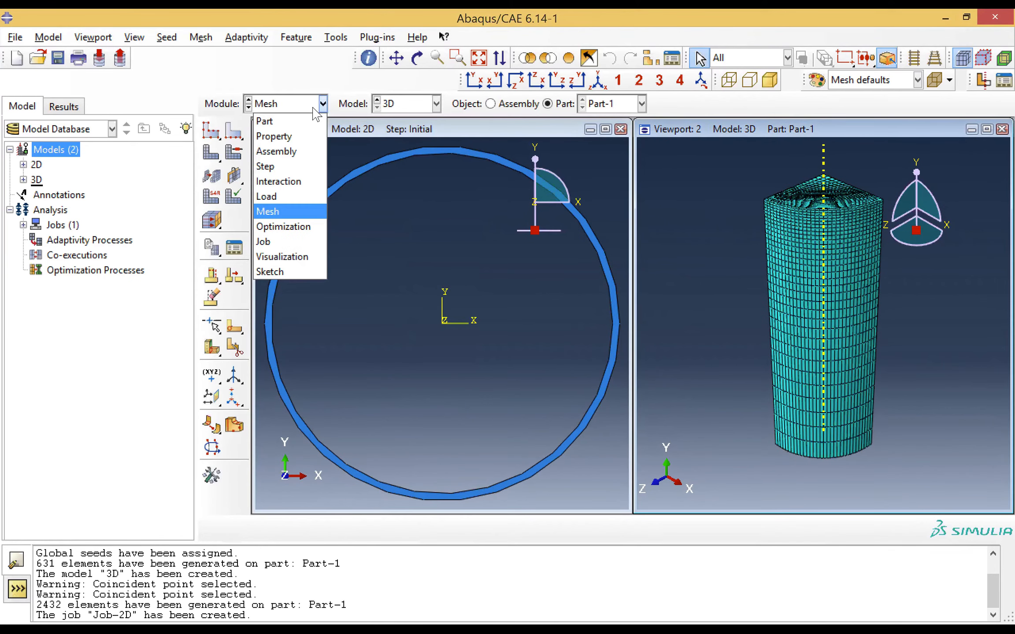
pyautogui.click(284, 242)
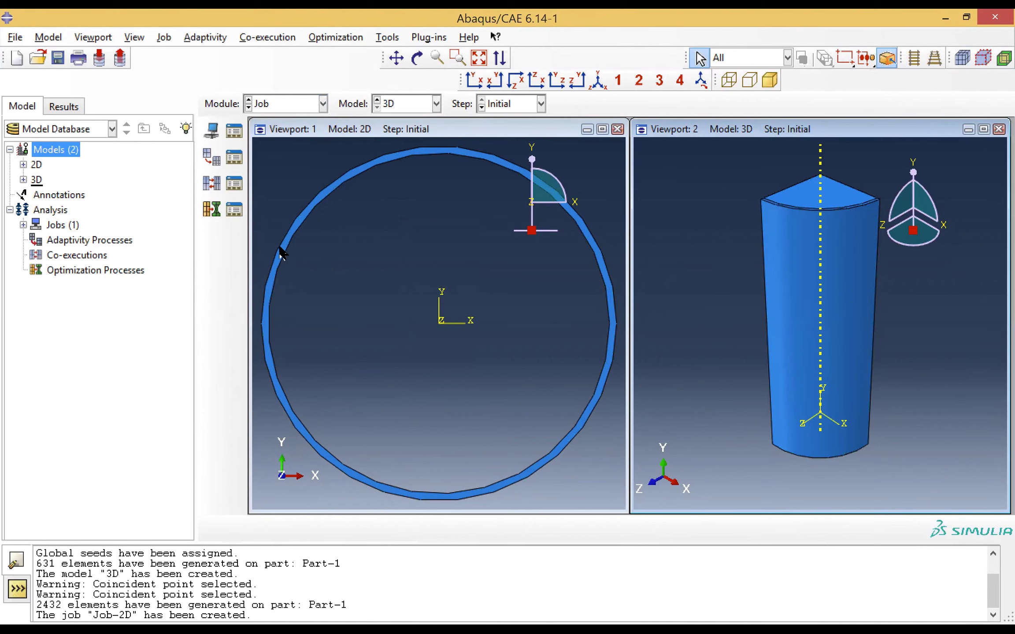
pyautogui.click(212, 141)
pyautogui.click(249, 325)
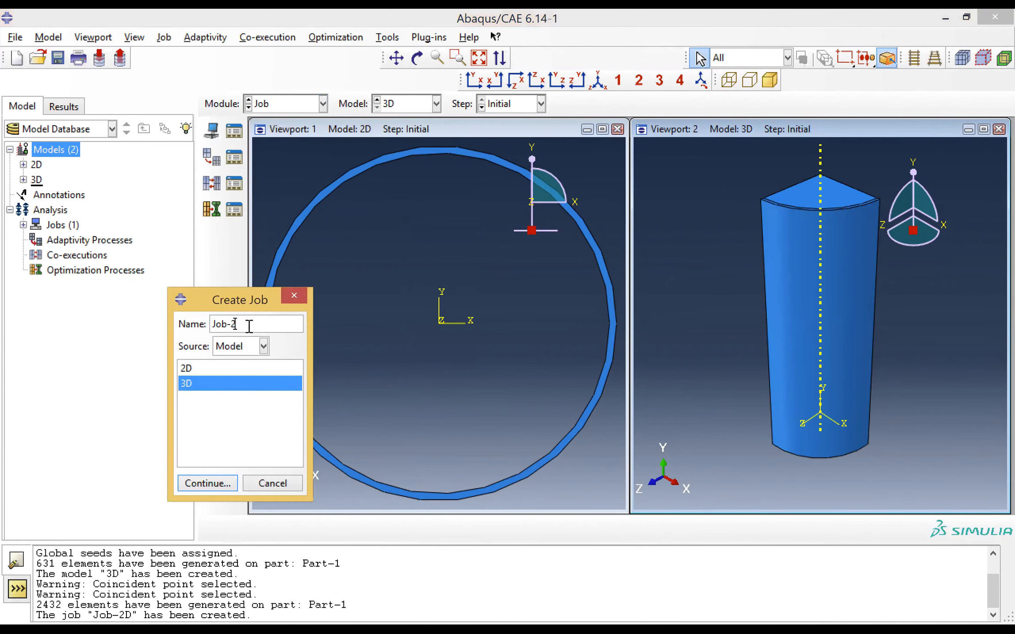
pyautogui.press('BackSpace')
pyautogui.write('3D')
pyautogui.click(208, 484)
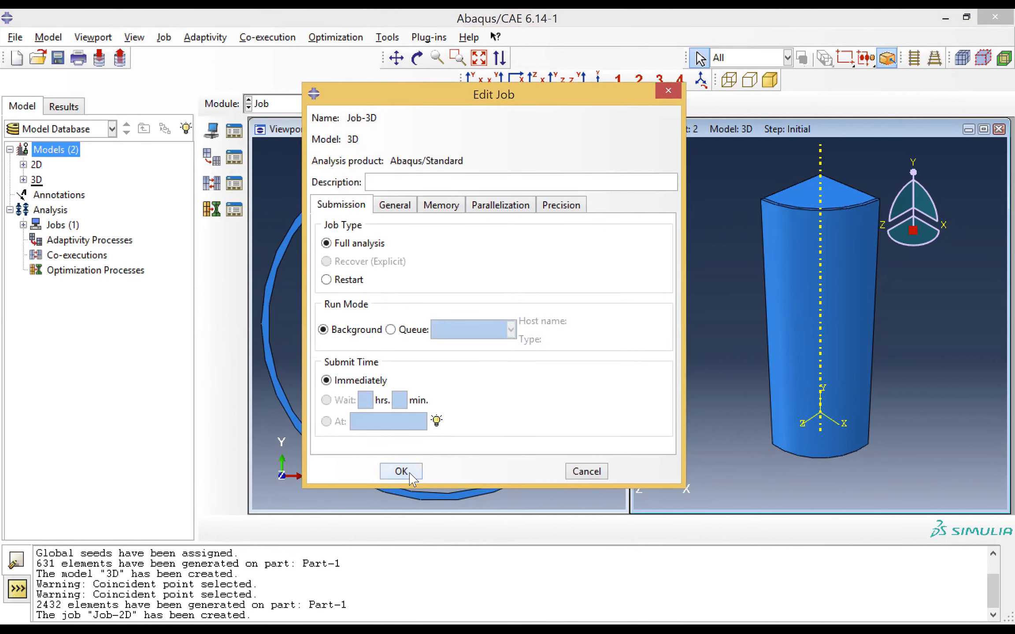
pyautogui.click(401, 471)
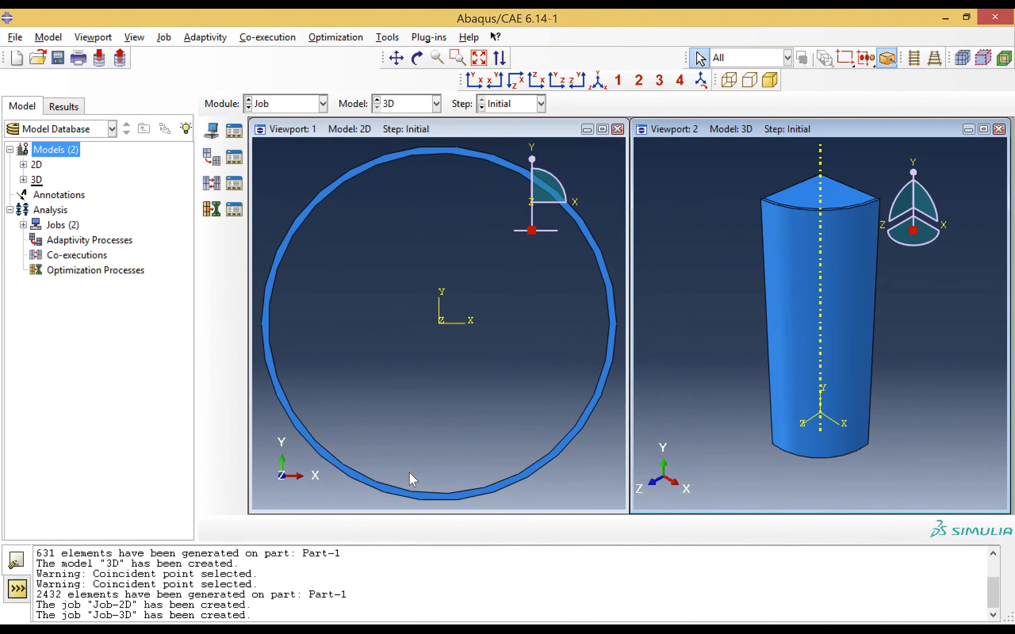
# Submit both Job-2D and Job-3D for analysis
pyautogui.click(332, 133)
pyautogui.click(235, 130)
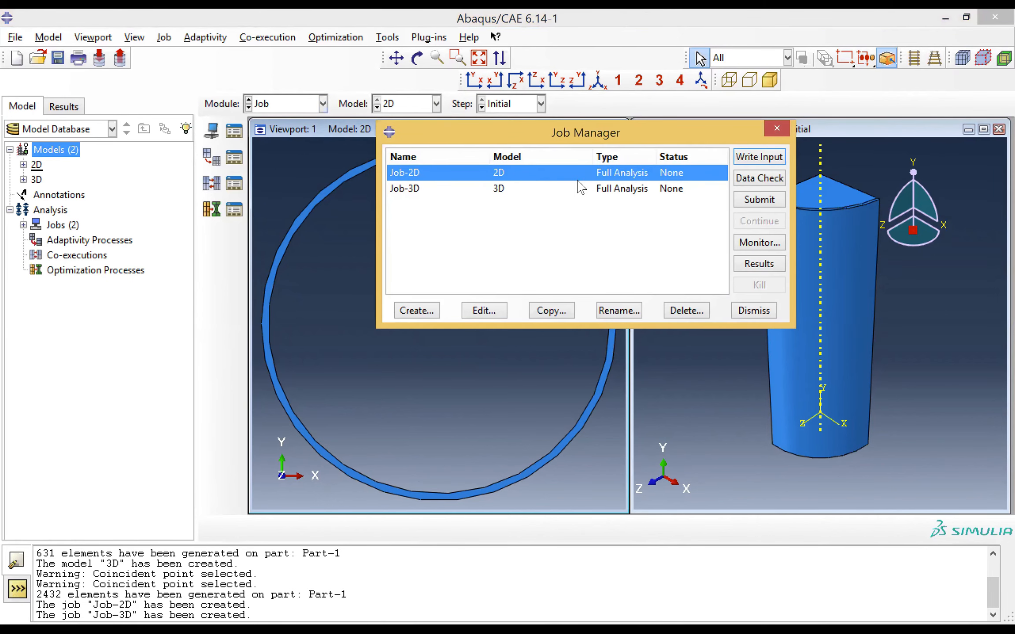
pyautogui.click(755, 203)
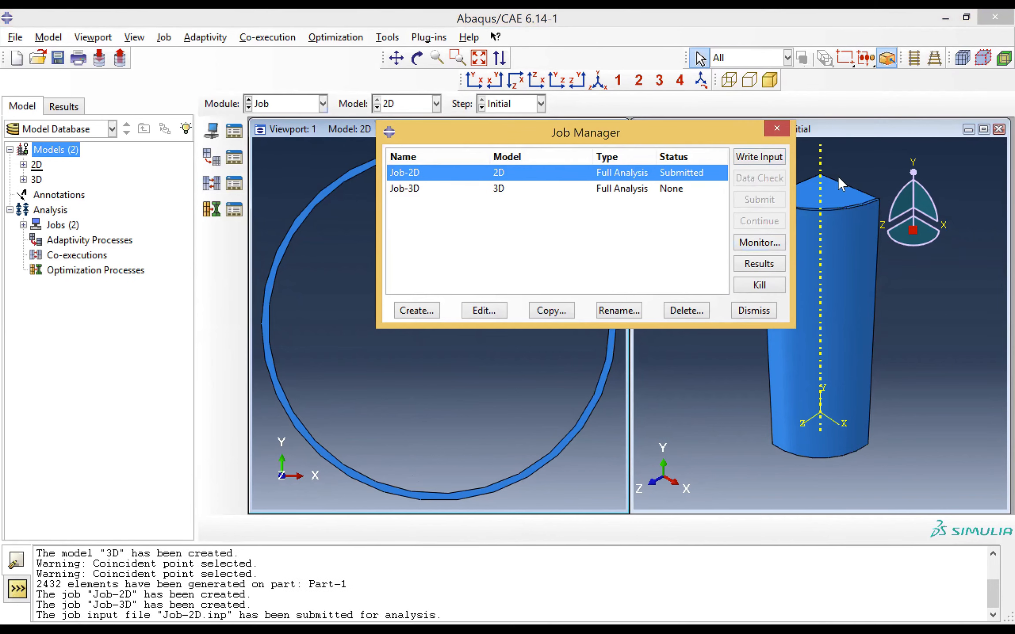
pyautogui.click(651, 185)
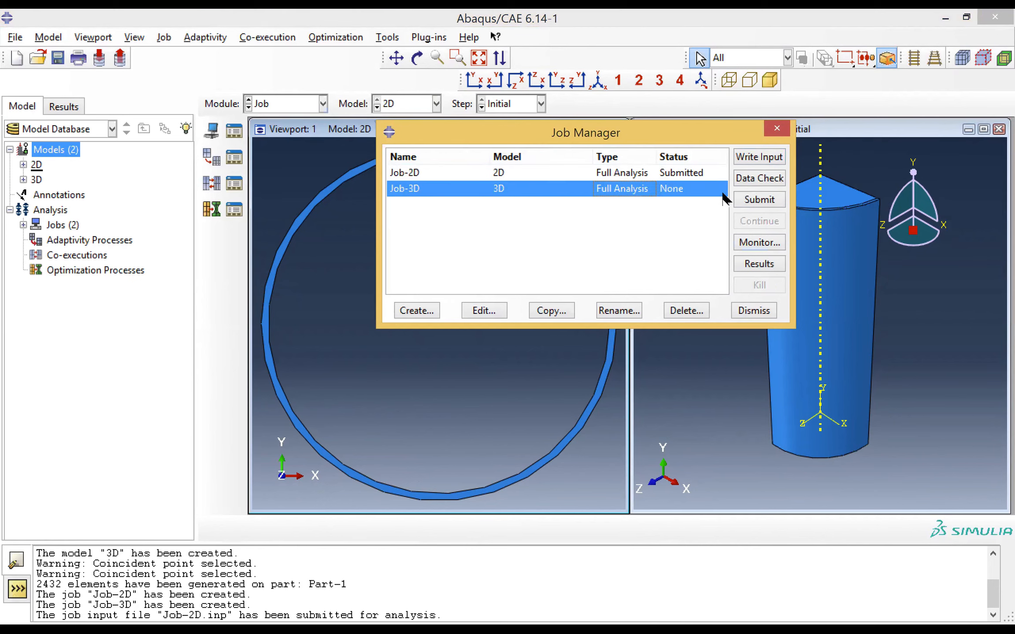
pyautogui.click(756, 200)
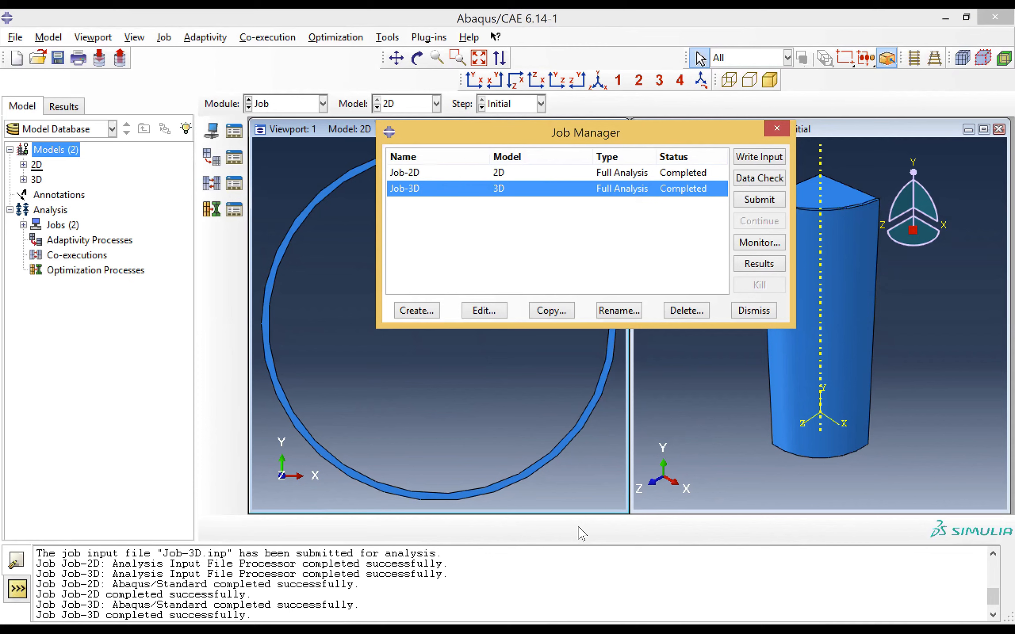
# Open the Job-3D results in both Viewport 1 and Viewport 2
pyautogui.click(758, 265)
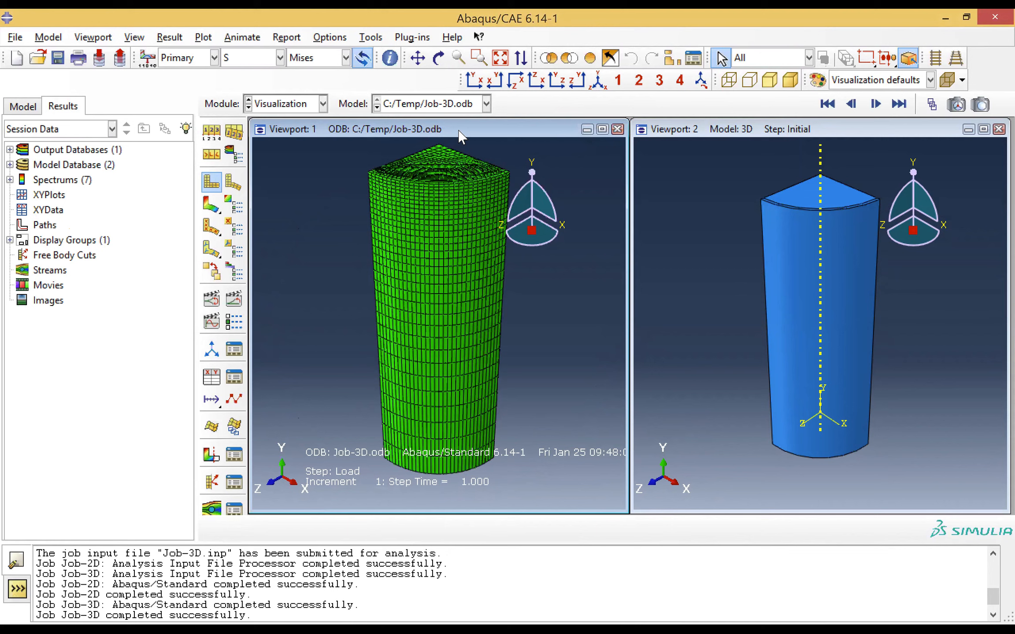
pyautogui.click(704, 130)
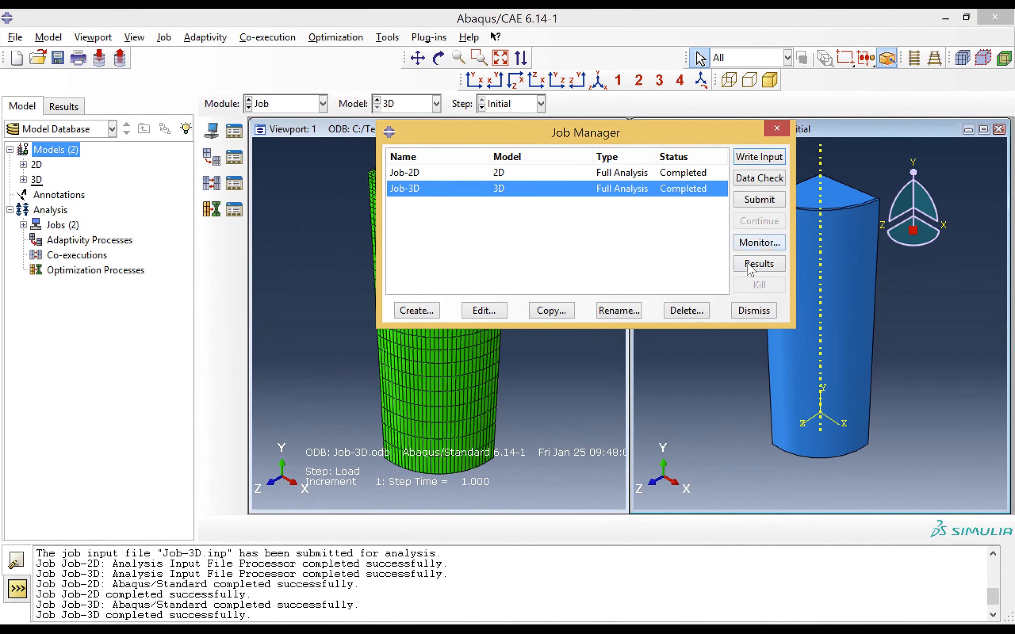
pyautogui.click(749, 265)
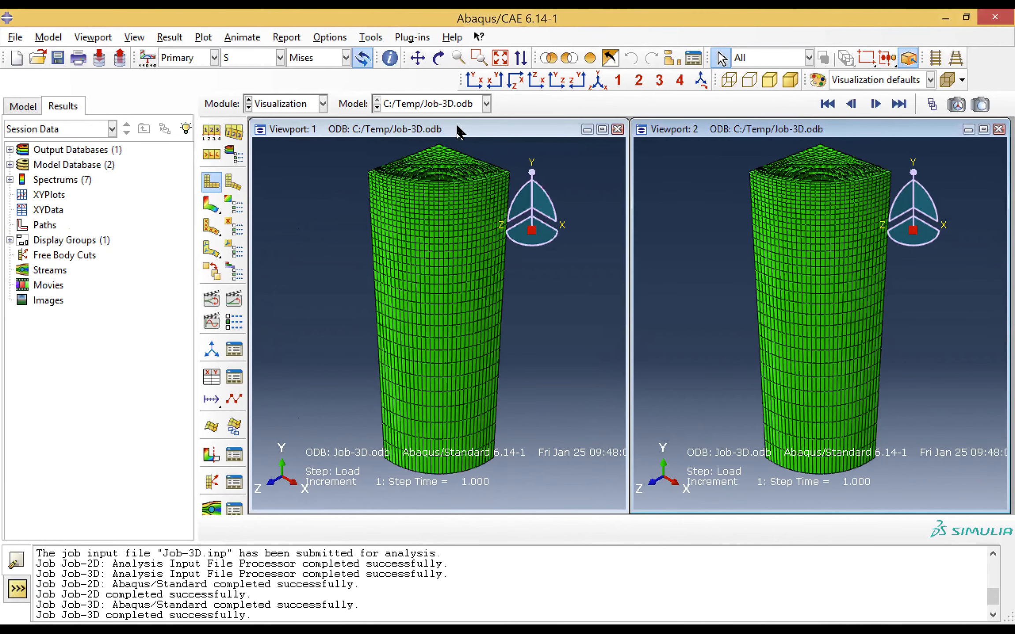
# Try to display the 2D results in Viewport 1 by switching its source to the 2D model, keeping the Job-3D results in Viewport 2
pyautogui.click(454, 106)
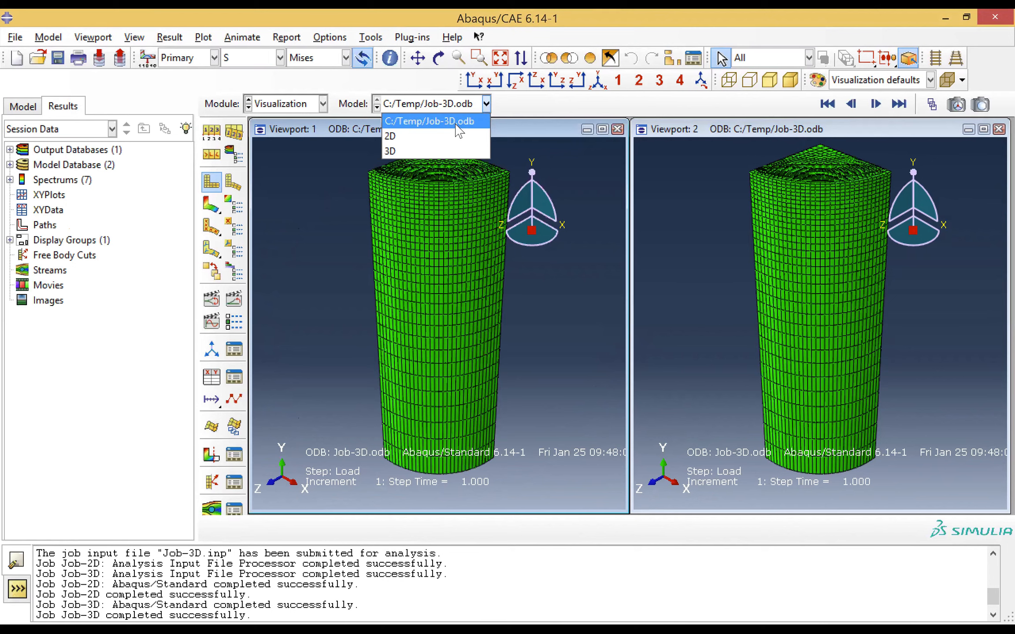
pyautogui.click(458, 130)
pyautogui.click(453, 106)
pyautogui.click(440, 136)
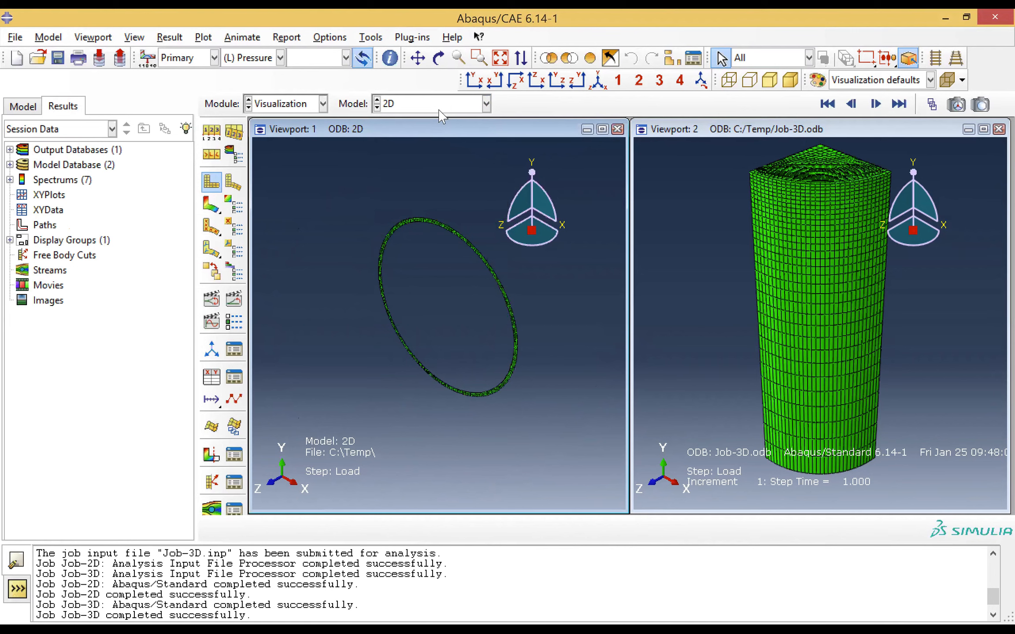
pyautogui.click(714, 130)
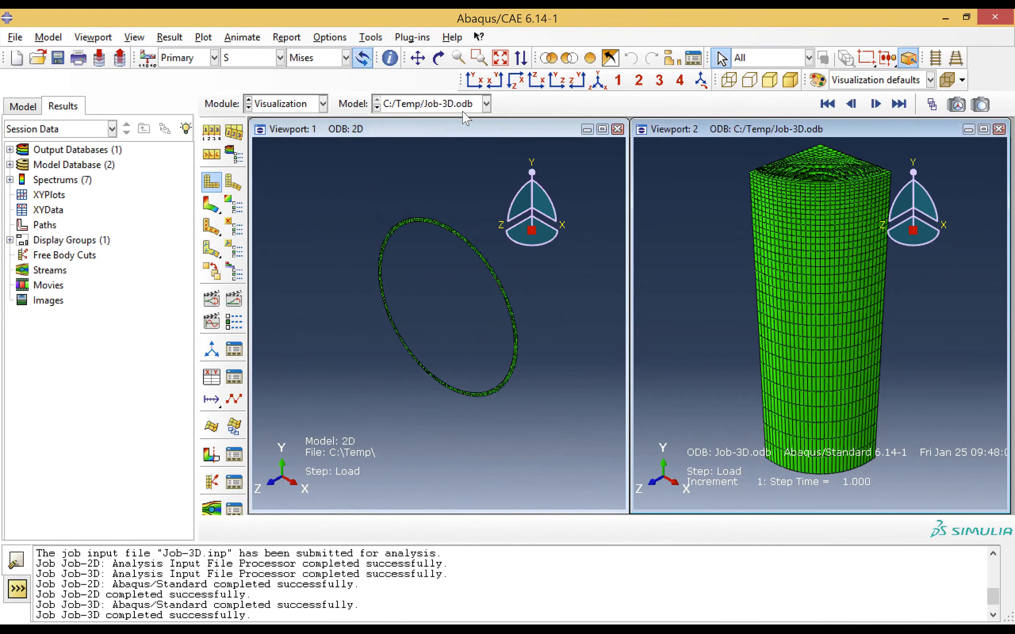
pyautogui.click(459, 138)
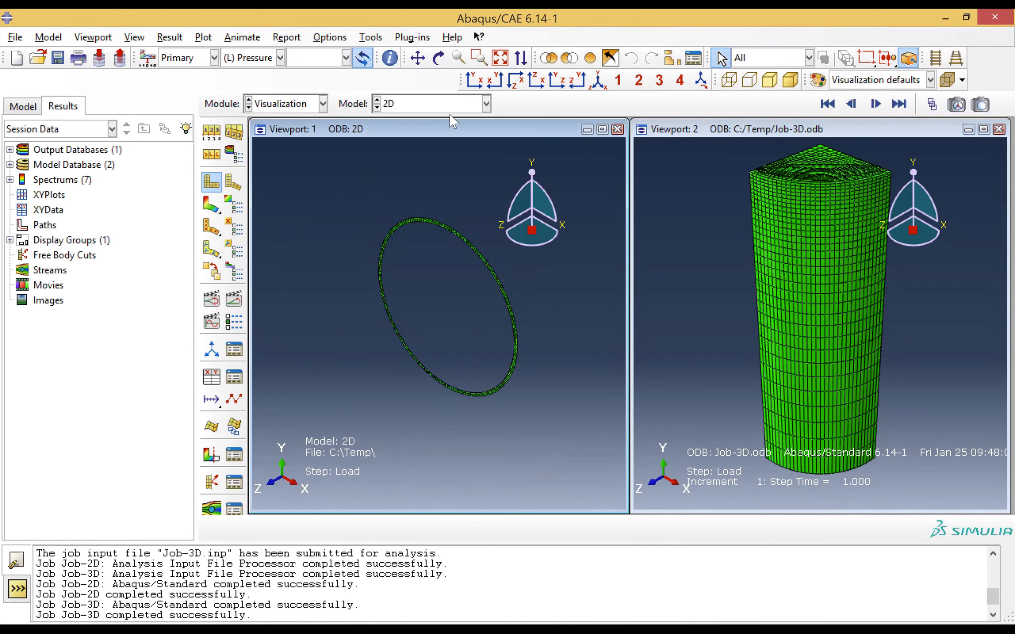
pyautogui.click(452, 108)
pyautogui.click(449, 122)
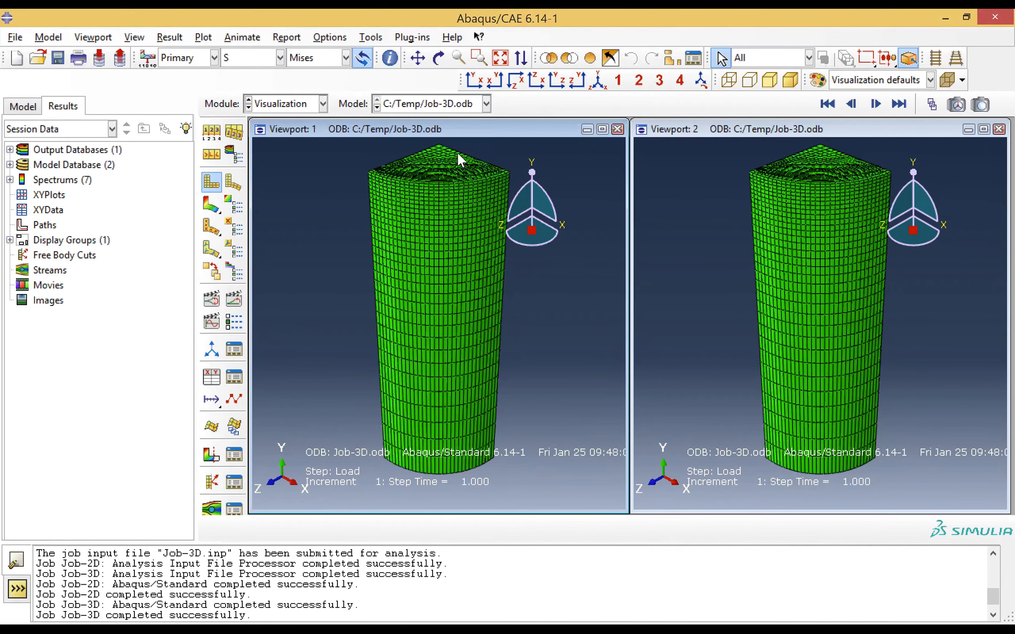
pyautogui.click(442, 106)
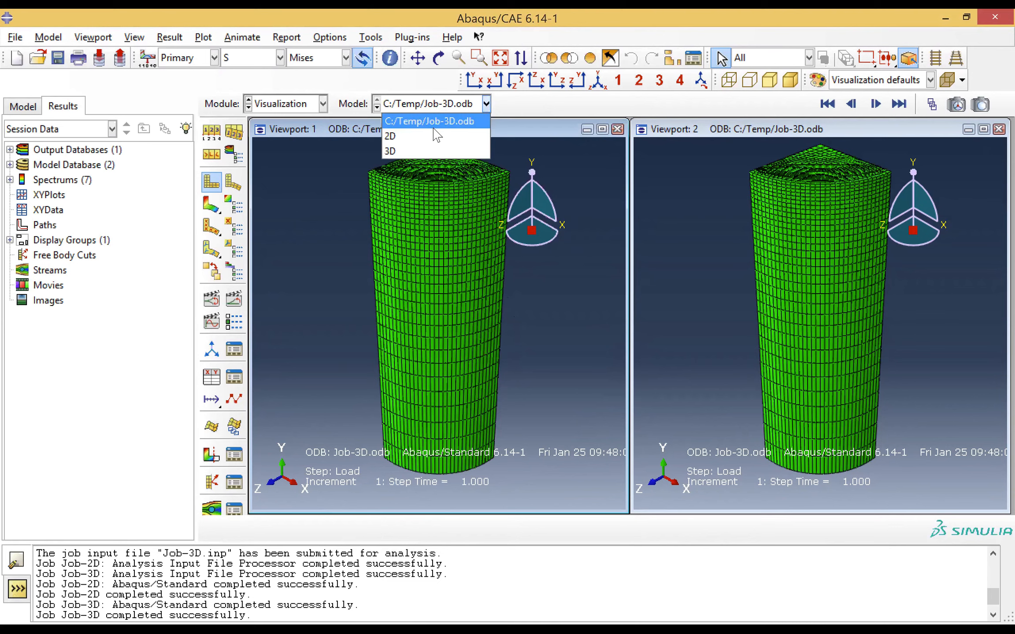
pyautogui.click(434, 137)
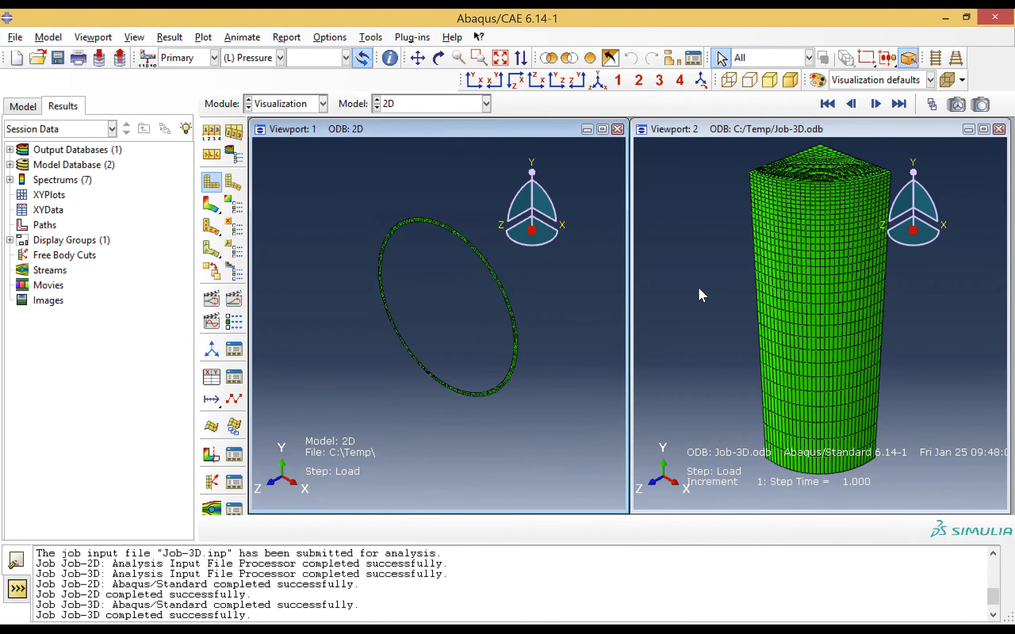
# Plot the maximum principal stress contours on the deformed shape and open a Probe Values query for the Job-2D results
pyautogui.click(211, 204)
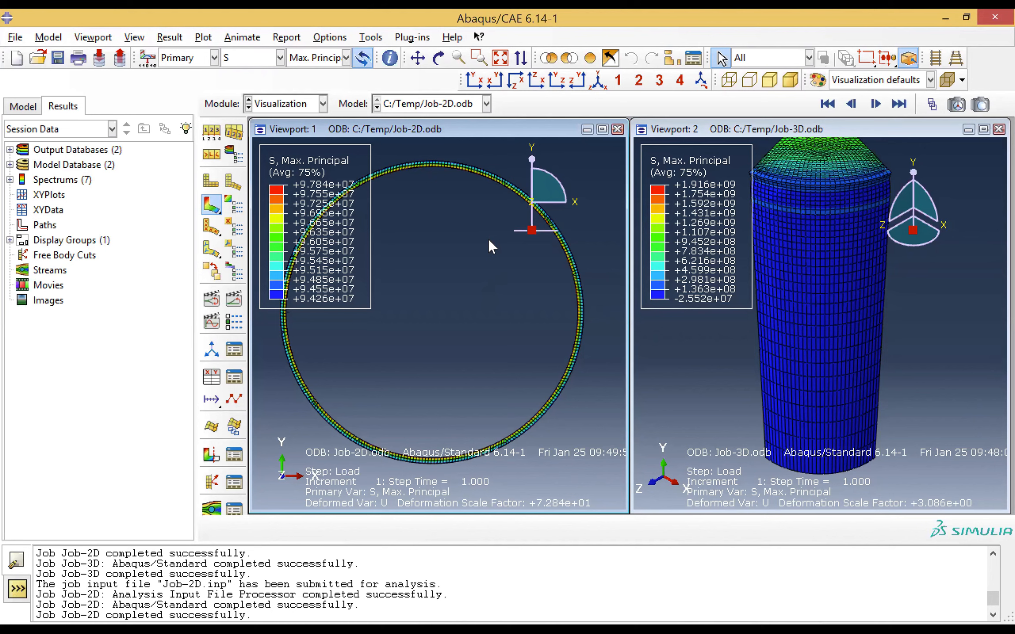
pyautogui.click(391, 58)
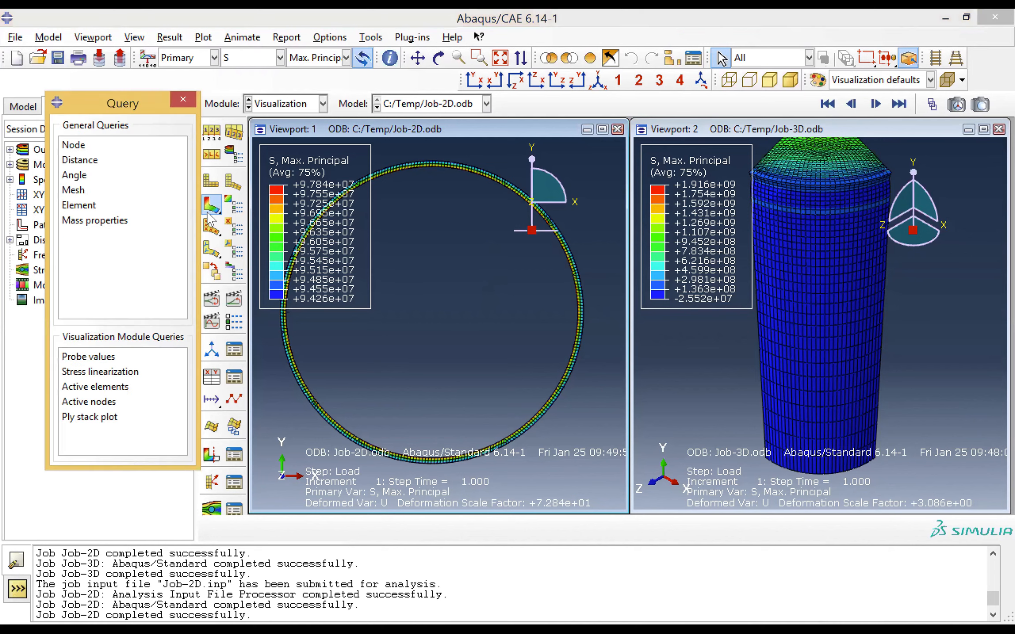
pyautogui.click(82, 148)
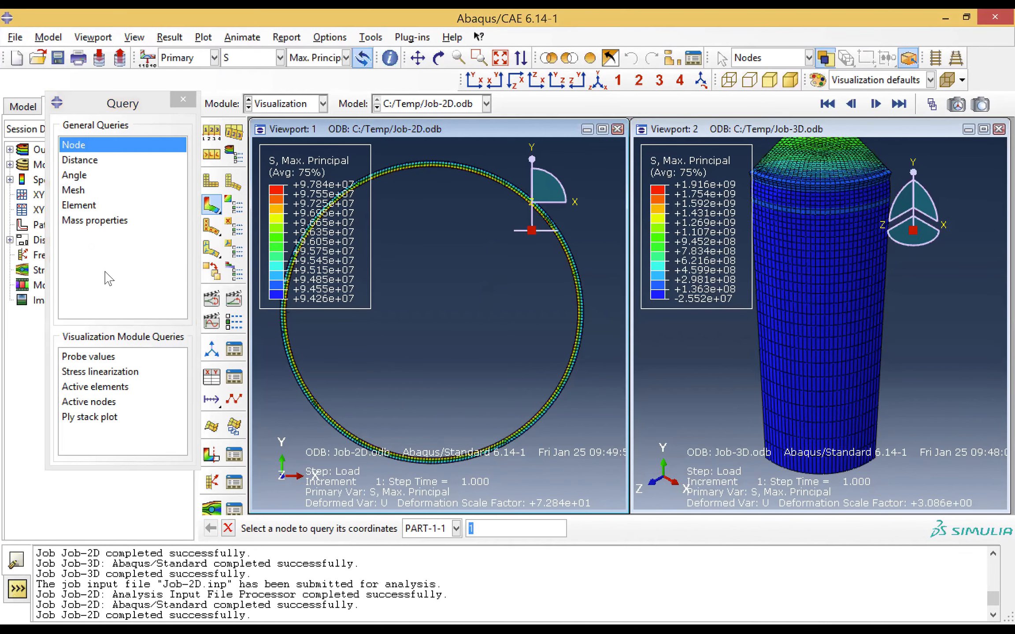
pyautogui.click(93, 361)
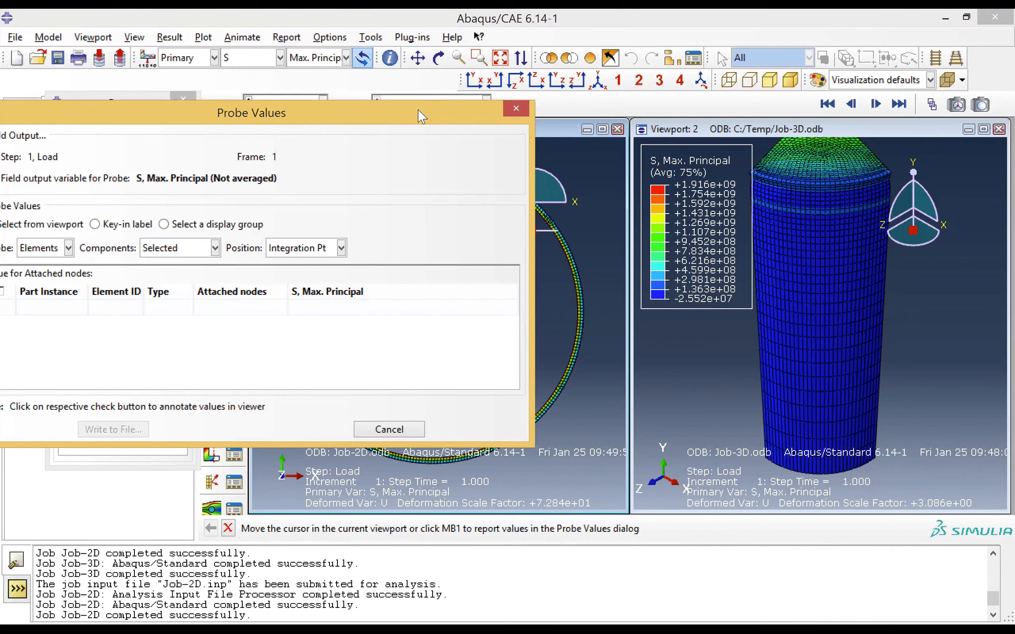
pyautogui.moveTo(419, 110); pyautogui.dragTo(990, 20)
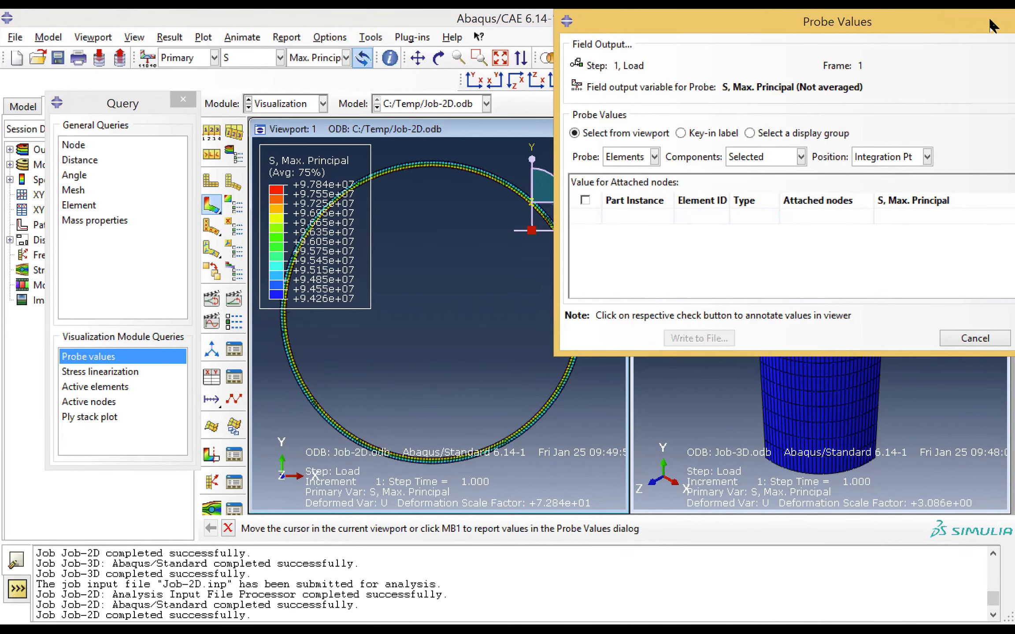
# Set the Probe Values query to read nodes instead of elements for the 2D ring
pyautogui.click(478, 57)
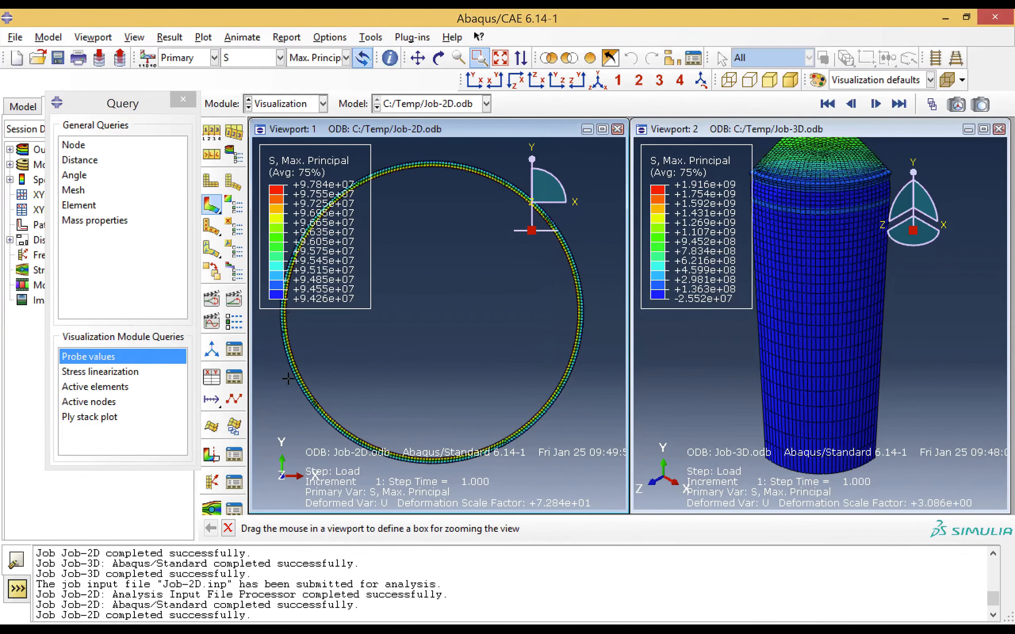
pyautogui.moveTo(313, 358); pyautogui.dragTo(317, 374)
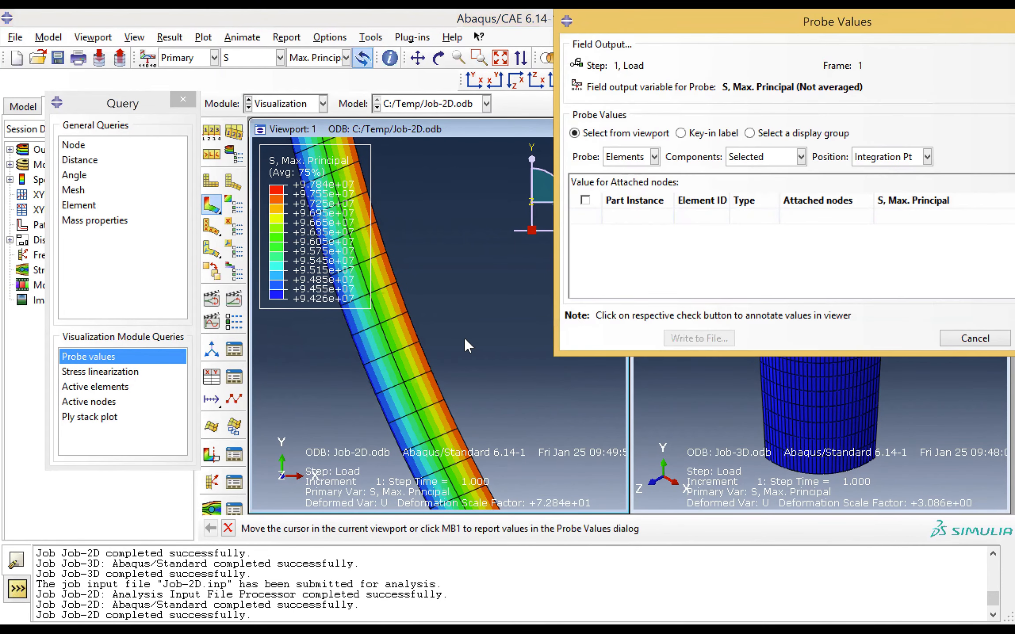
pyautogui.click(644, 154)
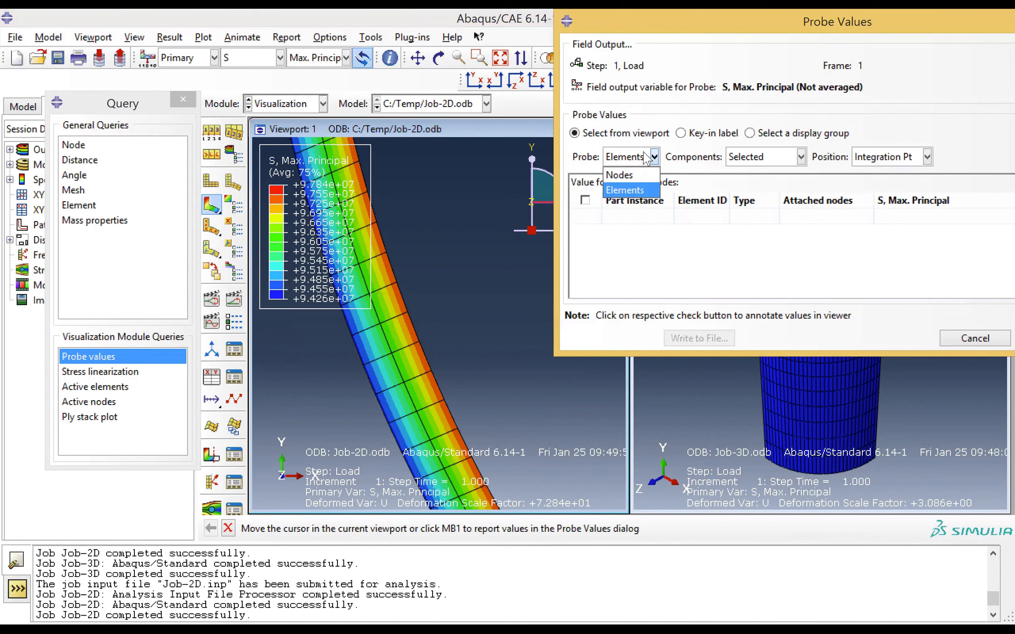
pyautogui.click(637, 176)
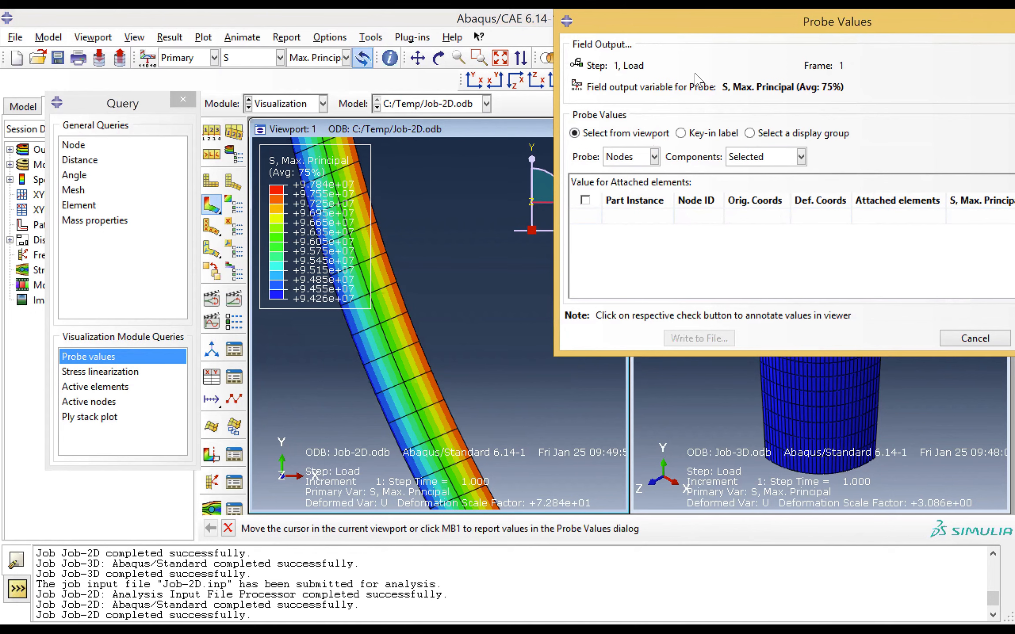
pyautogui.moveTo(688, 23); pyautogui.dragTo(641, 26)
# Probe the maximum principal stress at nodes on the inner edge, mid-thickness and outer edge of the 2D ring's wall
pyautogui.moveTo(430, 368)
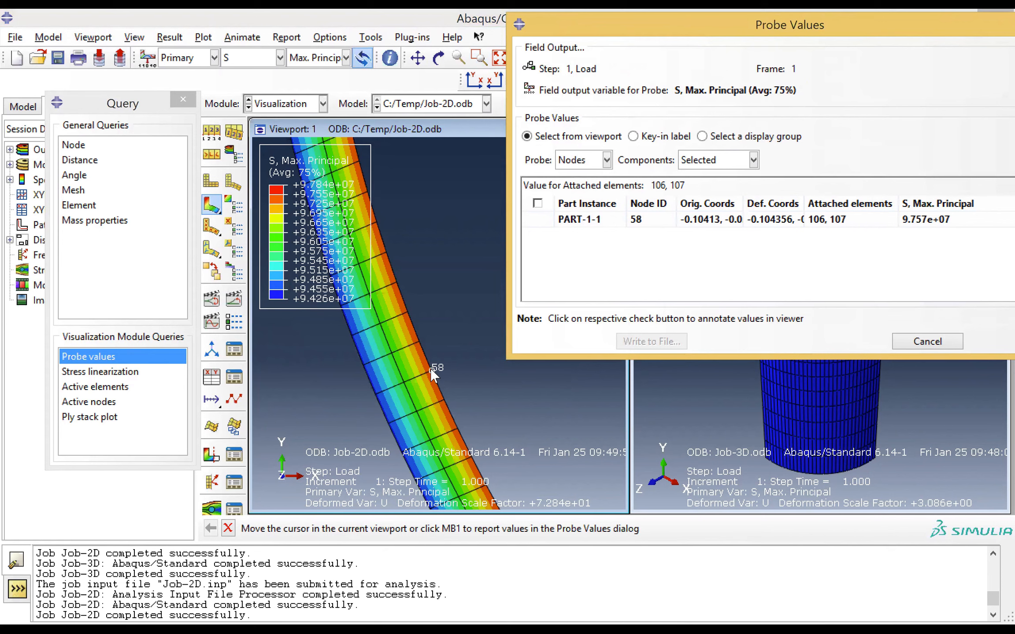
pyautogui.click(431, 368)
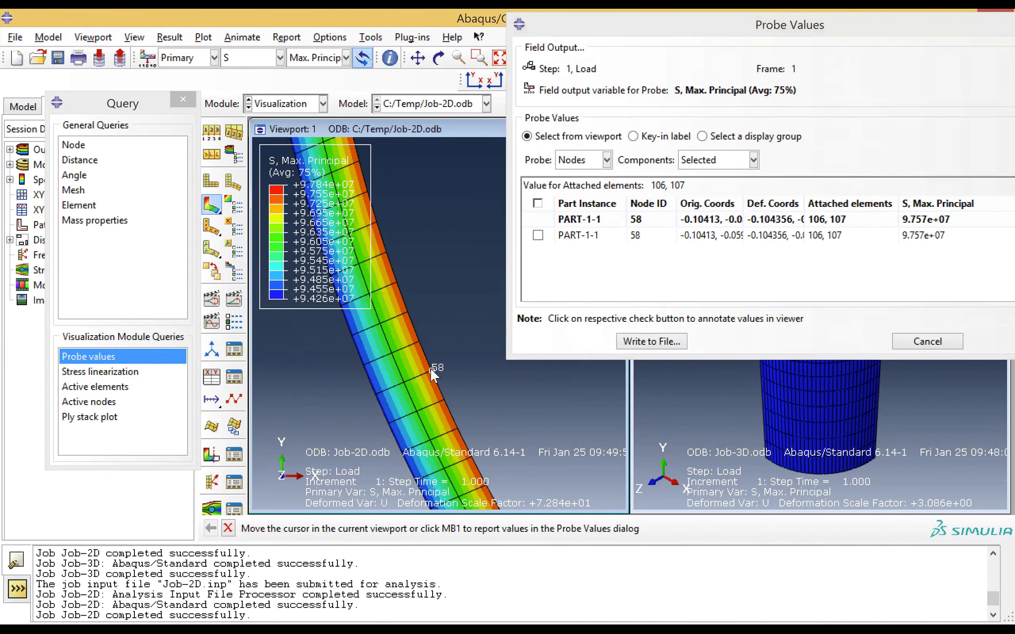
pyautogui.moveTo(405, 384)
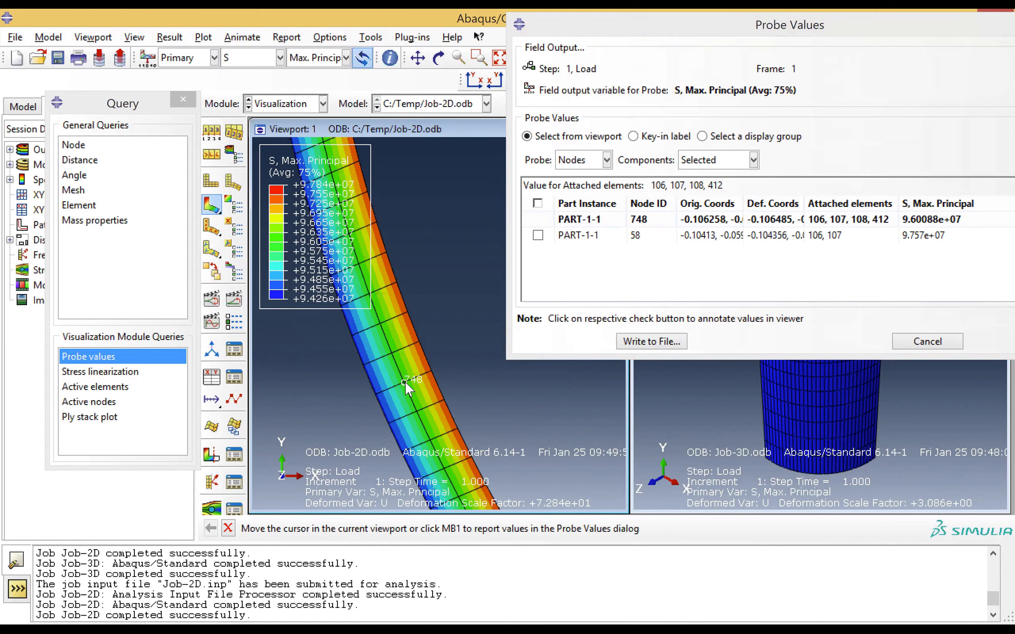
pyautogui.click(405, 383)
pyautogui.click(405, 382)
pyautogui.click(405, 382)
pyautogui.click(405, 382)
pyautogui.click(406, 382)
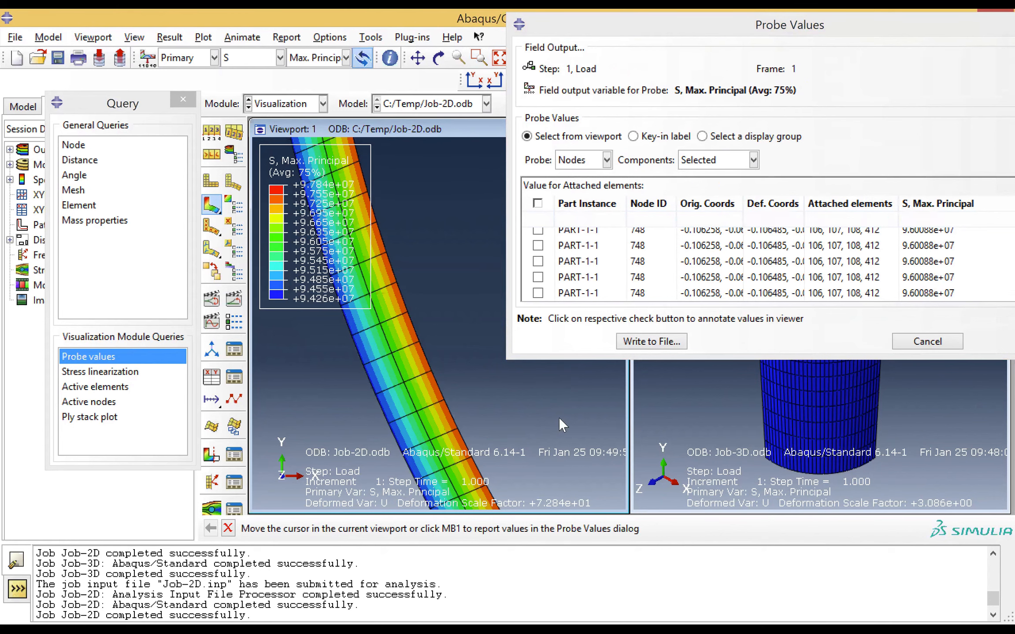
pyautogui.click(363, 366)
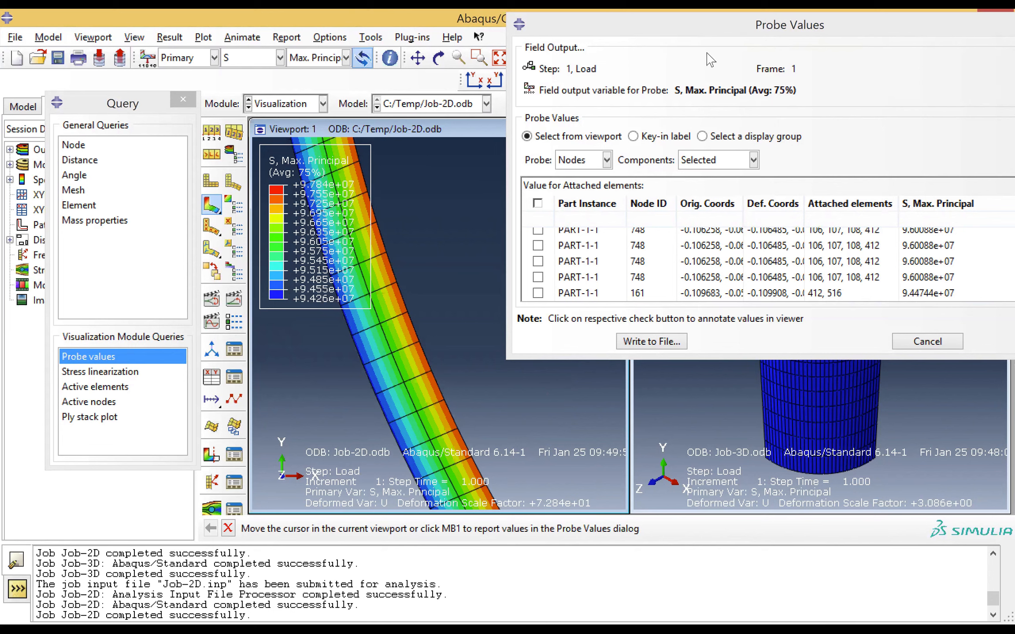
pyautogui.moveTo(635, 27); pyautogui.dragTo(637, 86)
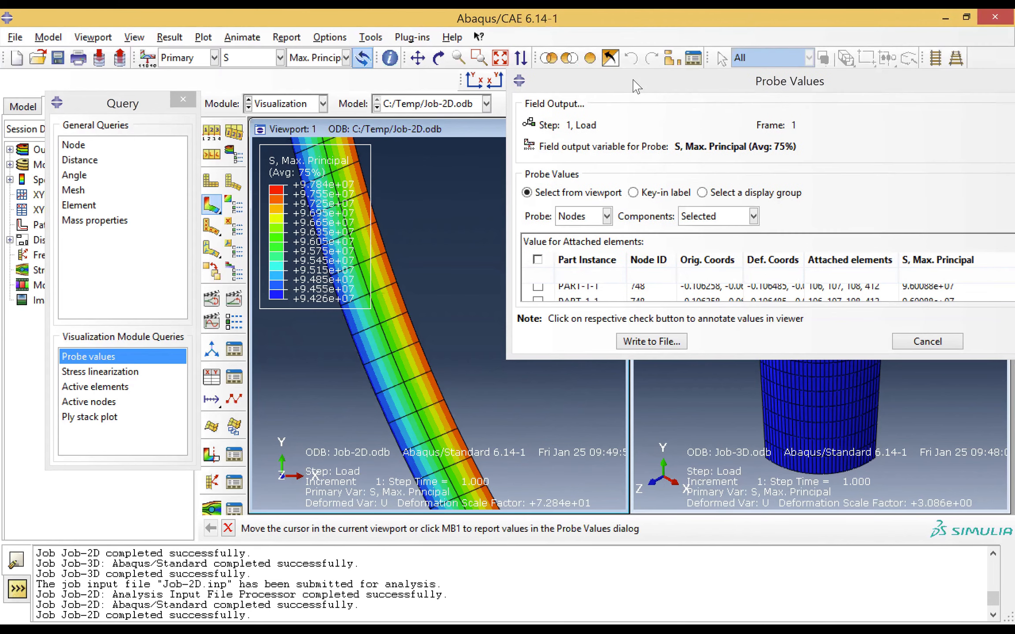
# Reposition and enlarge the Probe Values window to review the list of node values probed on the 2D ring
pyautogui.moveTo(637, 86); pyautogui.dragTo(87, 88)
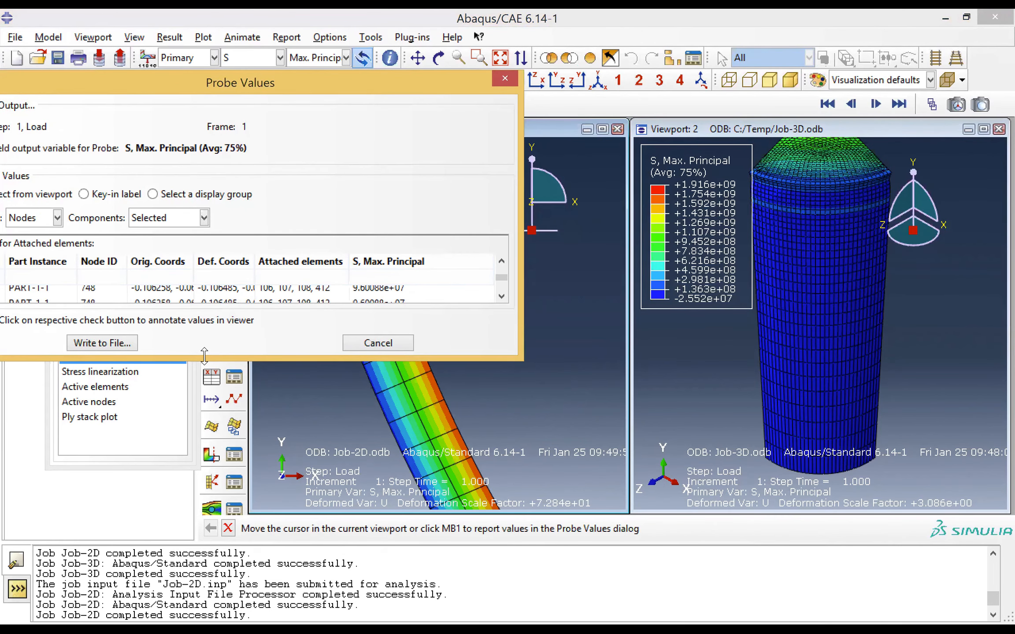
pyautogui.moveTo(204, 355); pyautogui.dragTo(217, 459)
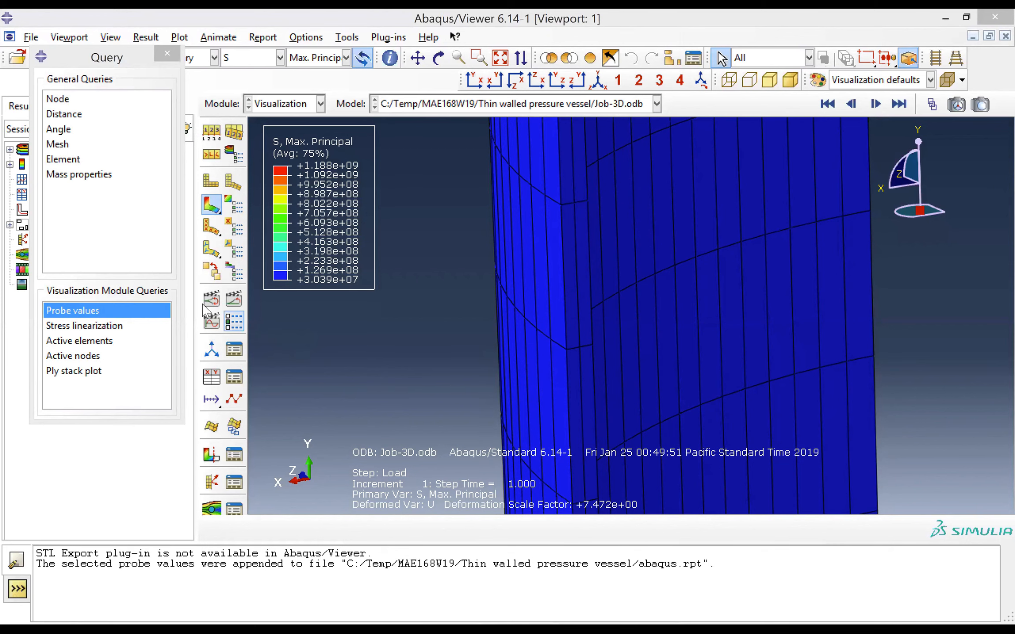
# Switch to the Job-3D results in Abaqus/Viewer and probe the maximum principal stress at inner, mid-thickness and outer nodes of the cylinder wall
pyautogui.click(130, 313)
pyautogui.click(594, 348)
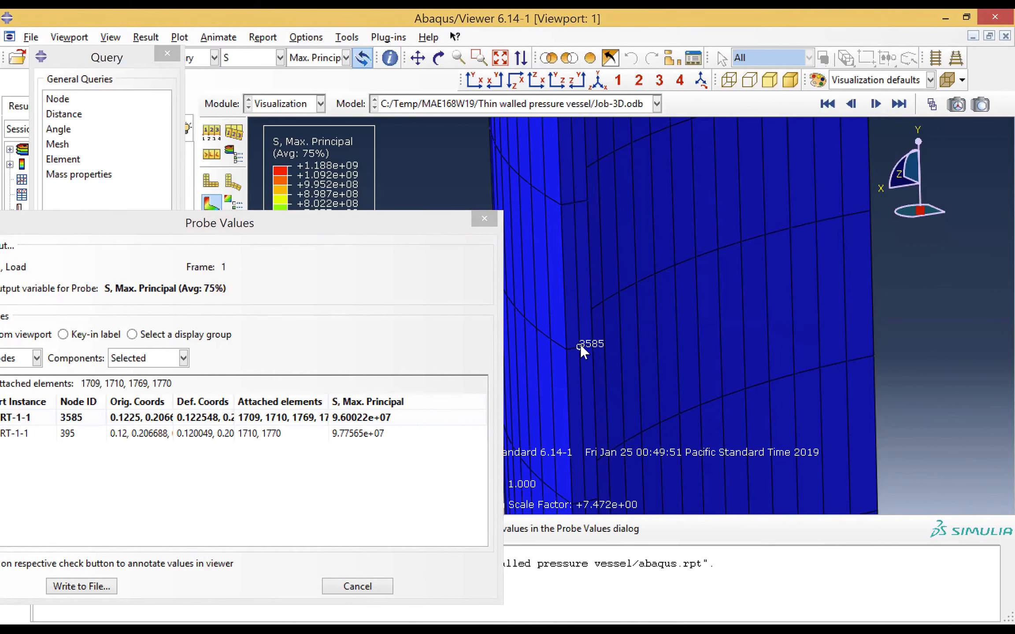
pyautogui.click(581, 344)
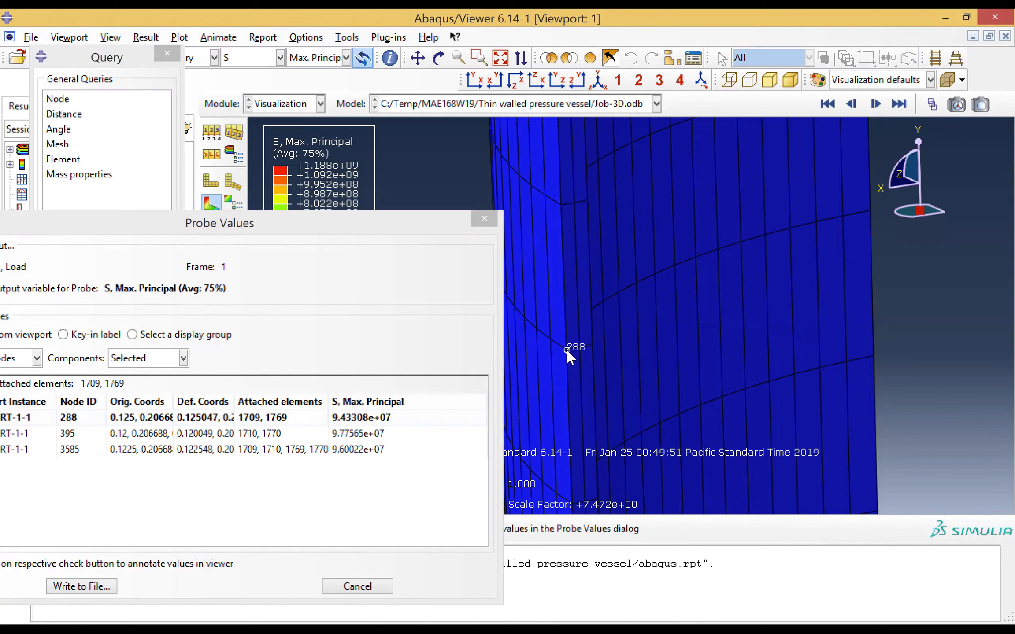
pyautogui.click(566, 350)
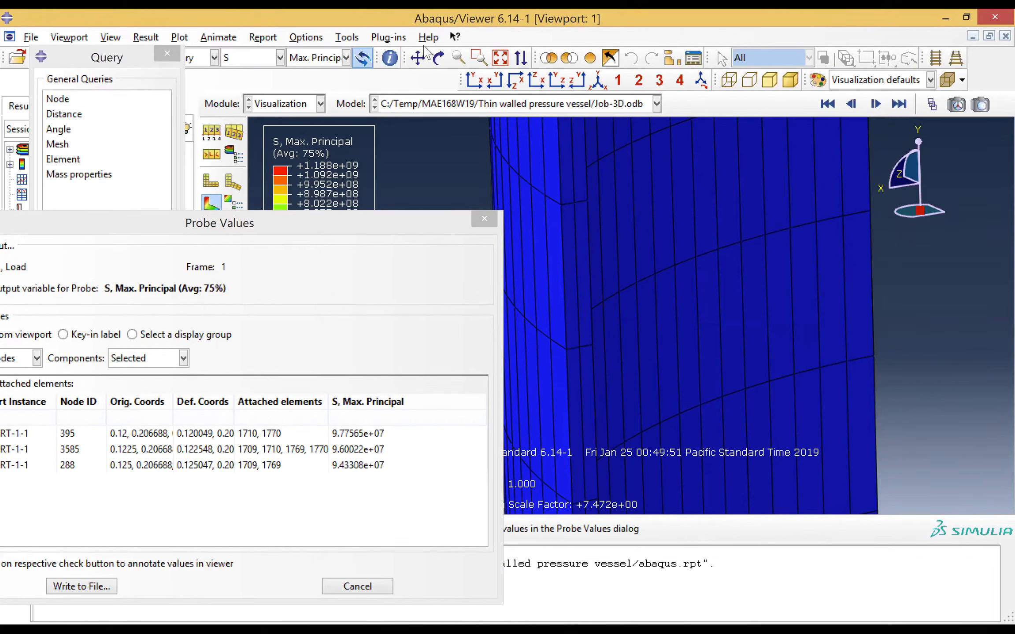
# Examine the maximum principal stress contours of the 3D vessel where the cylindrical wall meets the end cap, including the inner surface
pyautogui.click(503, 58)
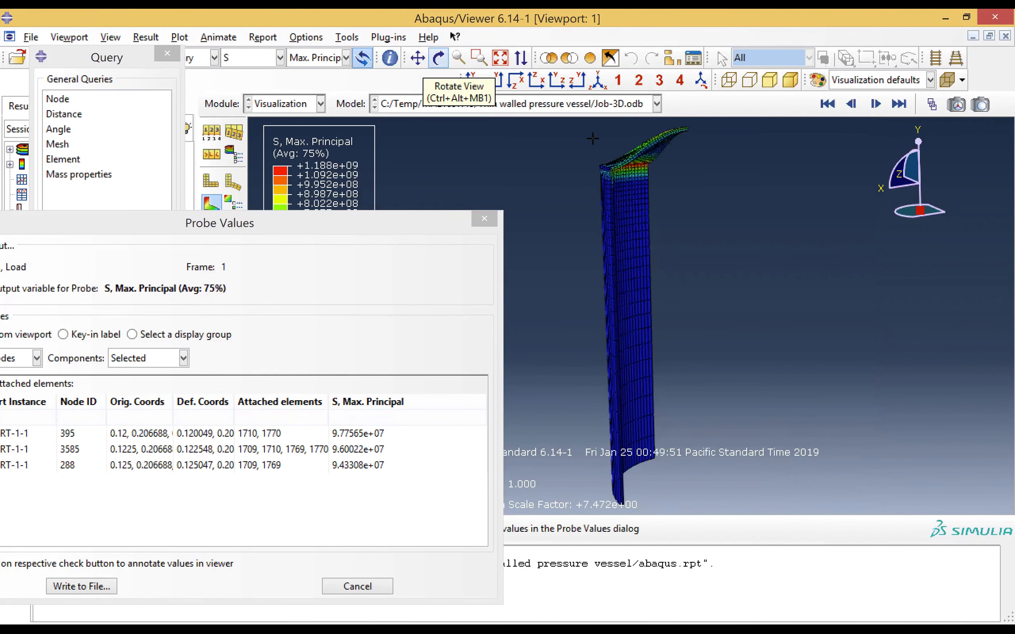
pyautogui.click(479, 58)
pyautogui.moveTo(586, 137); pyautogui.dragTo(756, 242)
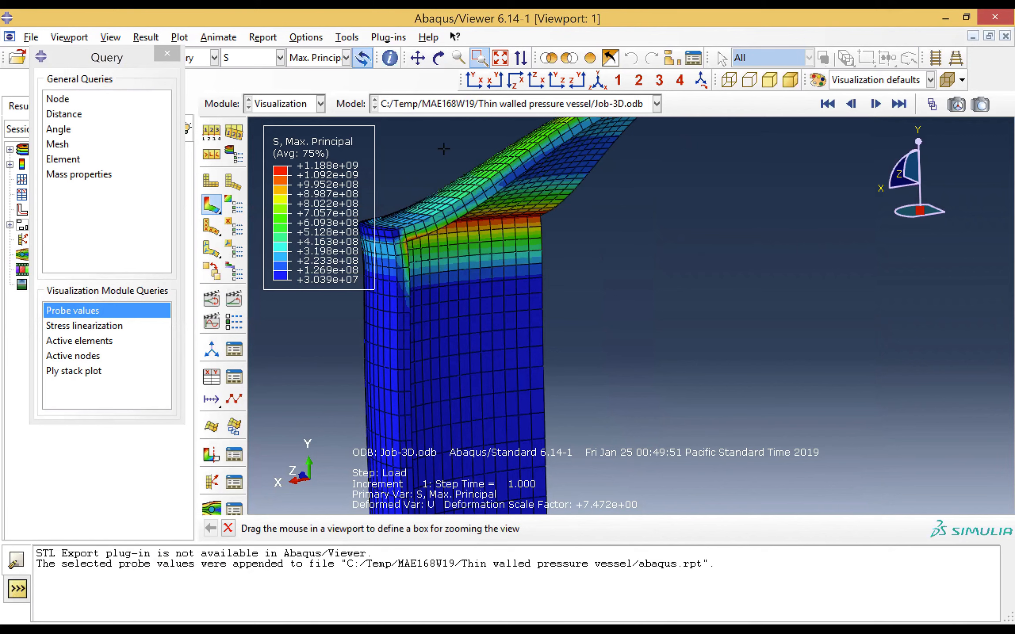
pyautogui.click(417, 57)
pyautogui.moveTo(544, 253); pyautogui.dragTo(725, 266)
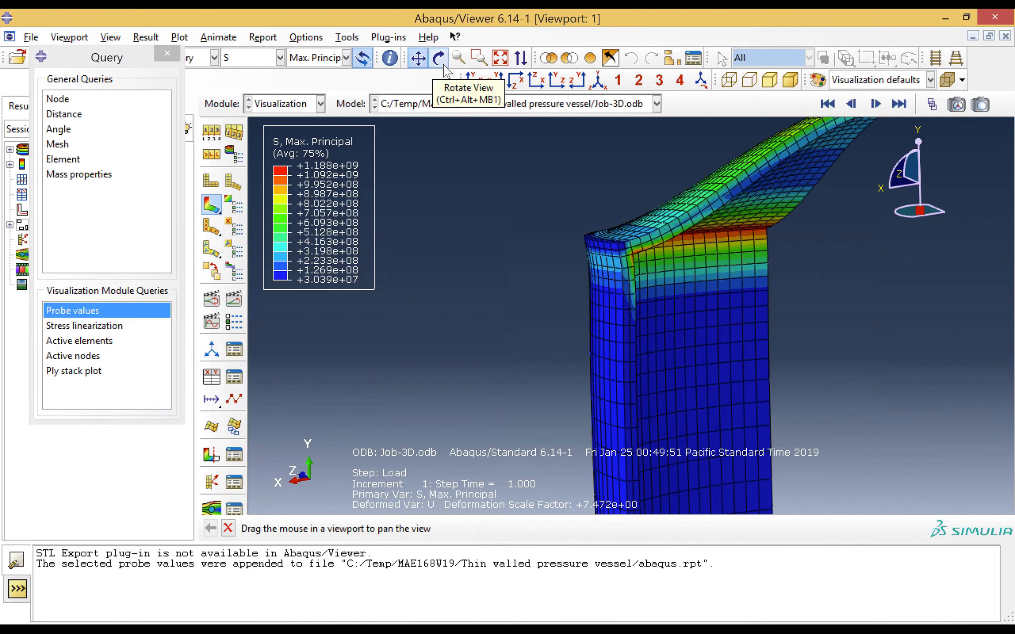
pyautogui.click(444, 65)
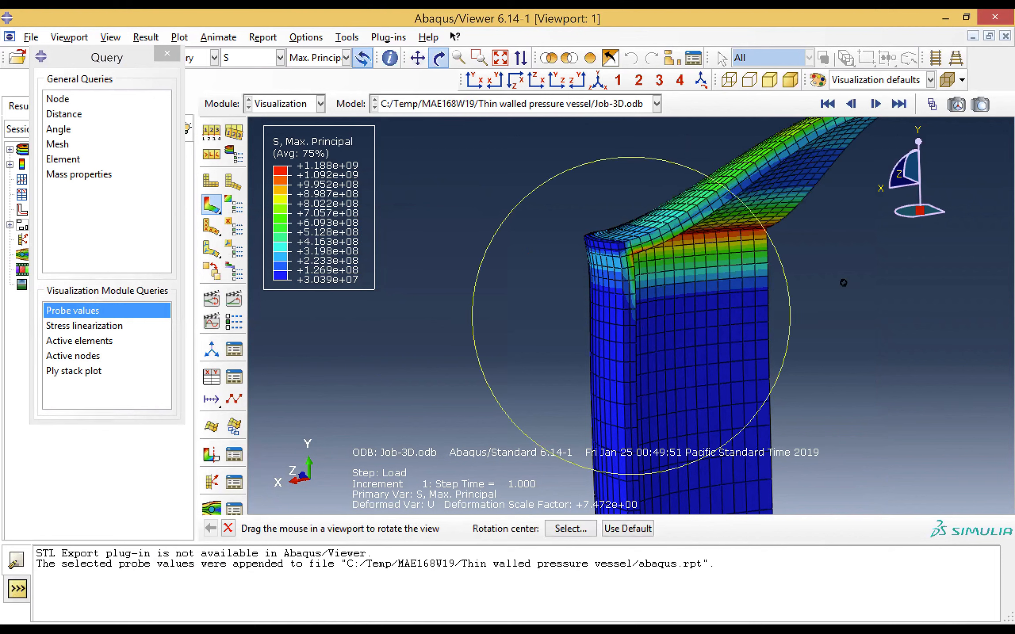
pyautogui.moveTo(746, 327); pyautogui.dragTo(488, 201)
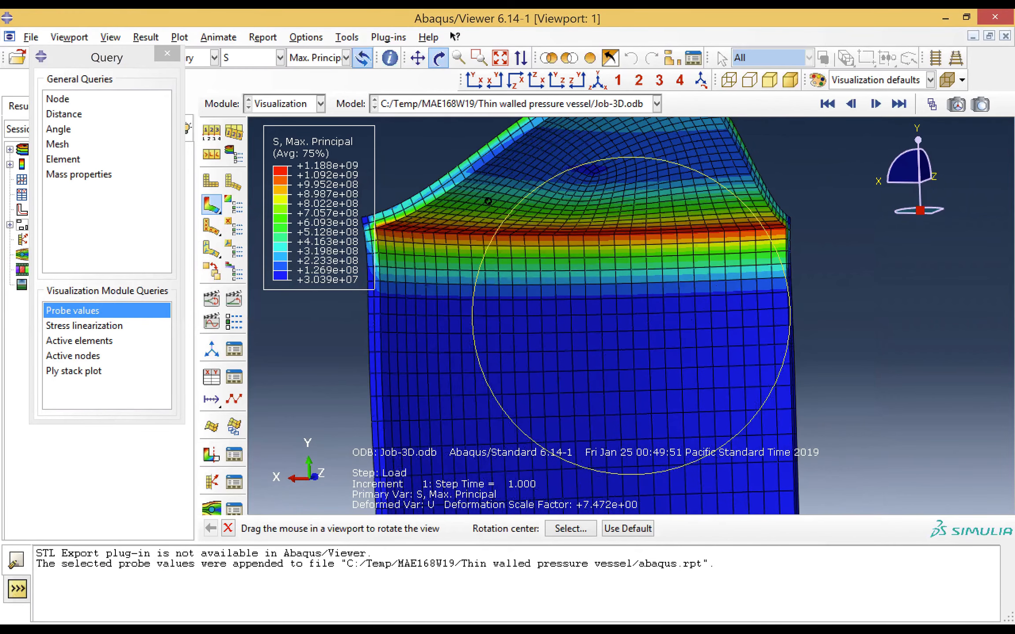